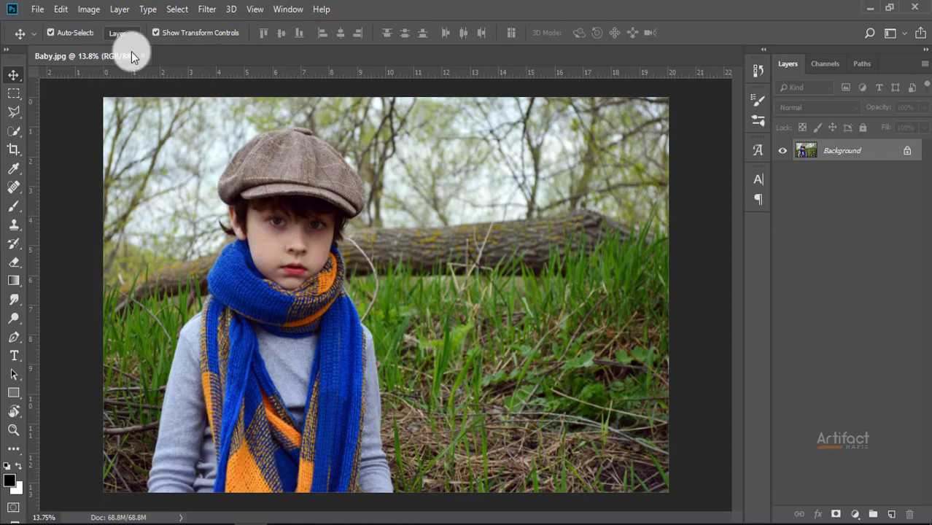
Duplicate the Background layer twice to get two working copies of the photo
{"action": "left_click", "coordinate": [240, 61]}
{"action": "left_click", "coordinate": [112, 58]}
{"action": "key", "text": "ctrl"}
{"action": "key", "text": "ctrl+j"}
{"action": "key", "text": "ctrl+j"}
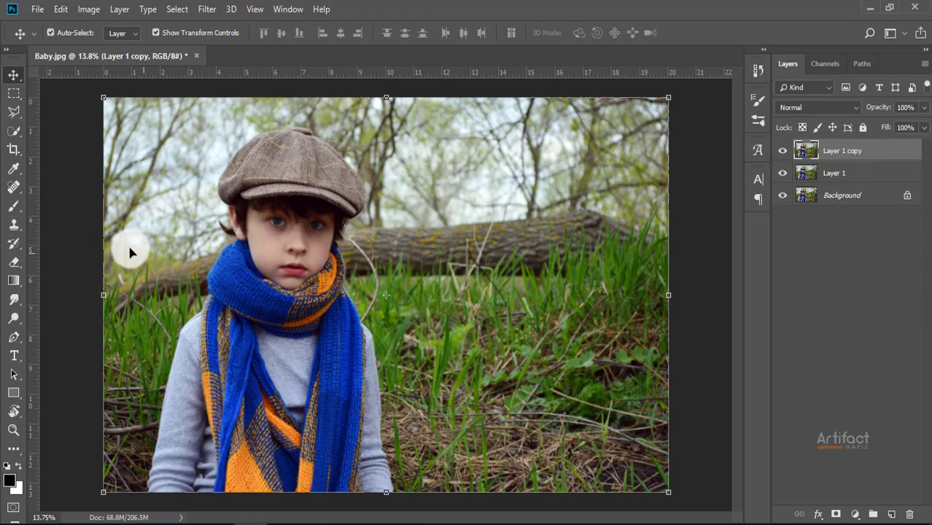
Quick-select the boy's sleeve, scarf, face and the hair beside the ear, using a brush size of 35
{"action": "left_click", "coordinate": [15, 131]}
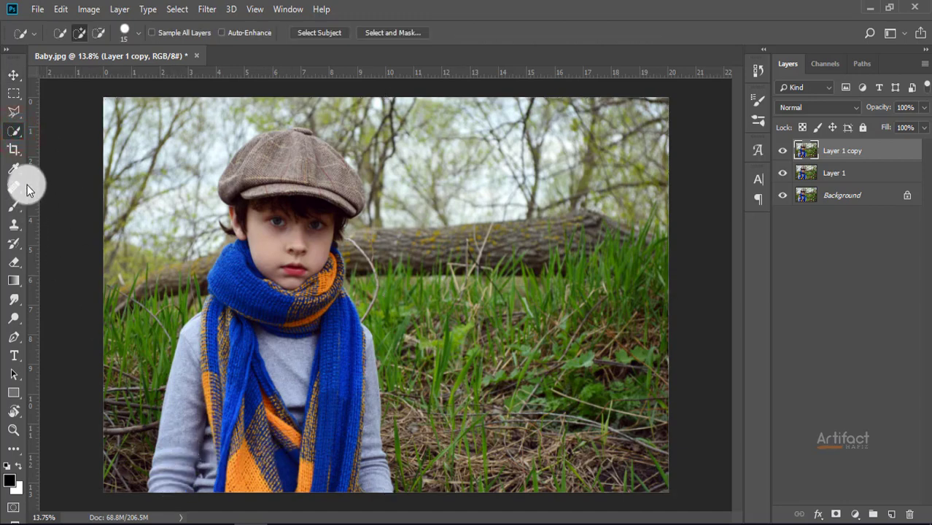
{"action": "left_click", "coordinate": [12, 69]}
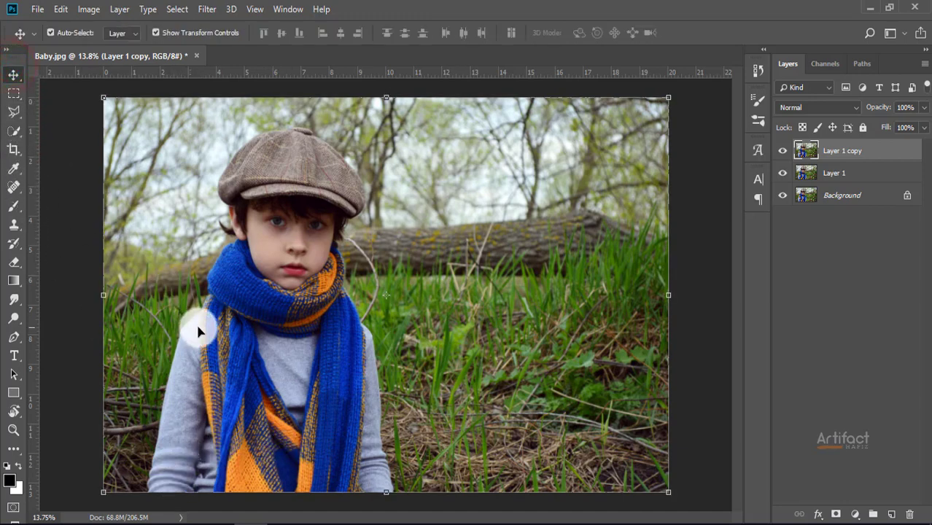
{"action": "left_click", "coordinate": [15, 131]}
{"action": "mouse_move", "coordinate": [177, 471]}
{"action": "left_mouse_down"}
{"action": "mouse_move", "coordinate": [173, 446]}
{"action": "mouse_move", "coordinate": [193, 394]}
{"action": "mouse_move", "coordinate": [223, 361]}
{"action": "mouse_move", "coordinate": [219, 343]}
{"action": "mouse_move", "coordinate": [249, 302]}
{"action": "mouse_move", "coordinate": [237, 288]}
{"action": "mouse_move", "coordinate": [217, 289]}
{"action": "mouse_move", "coordinate": [223, 301]}
{"action": "mouse_move", "coordinate": [264, 219]}
{"action": "mouse_move", "coordinate": [238, 209]}
{"action": "left_mouse_up"}
{"action": "key", "text": "bracketright"}
{"action": "key", "text": "bracketright"}
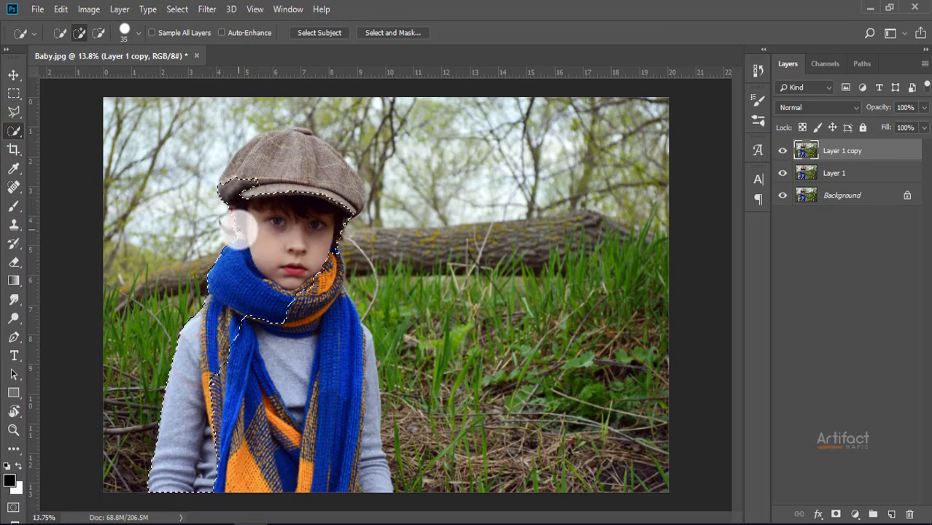
{"action": "left_click", "coordinate": [229, 229]}
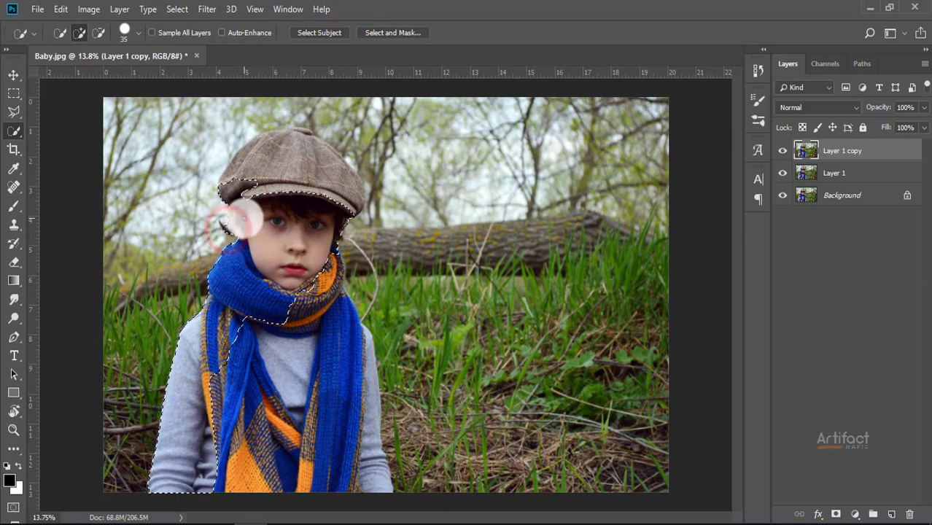
{"action": "left_click_drag", "start_coordinate": [226, 219], "coordinate": [228, 227]}
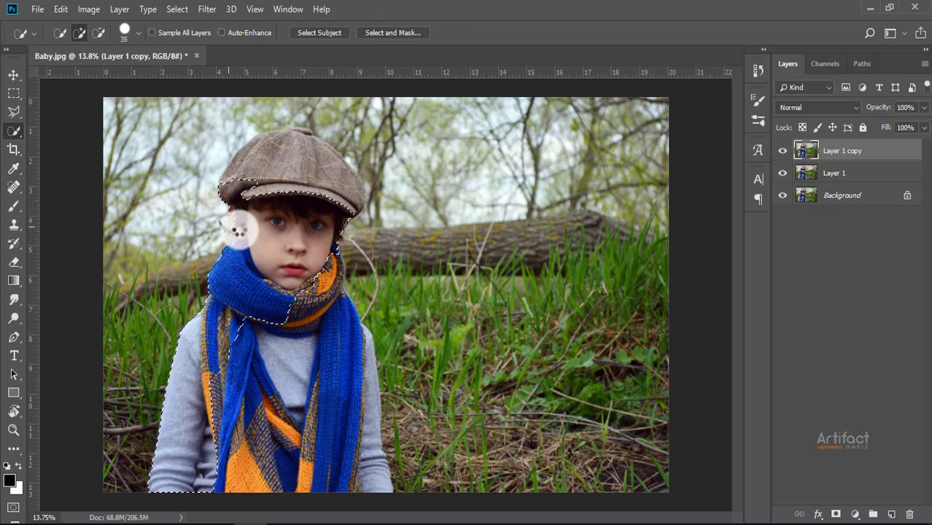
{"action": "left_click", "coordinate": [235, 228]}
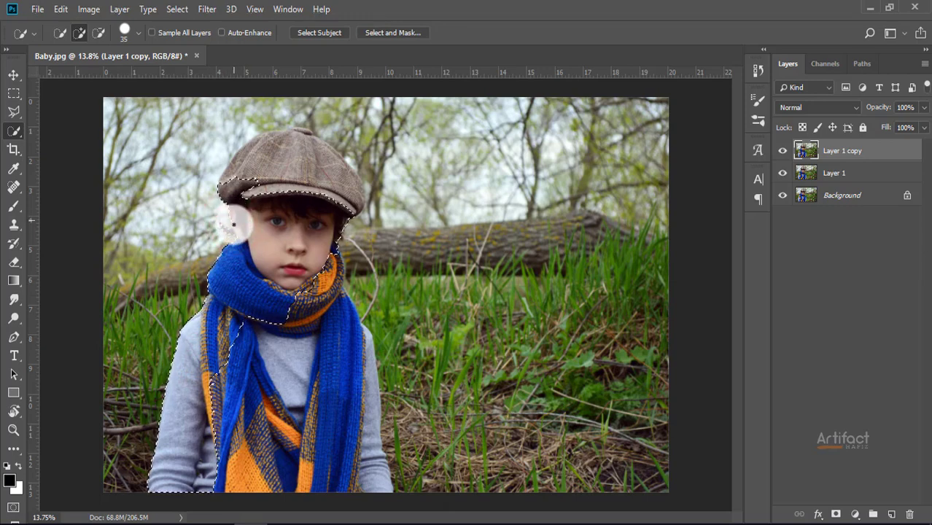
{"action": "left_click", "coordinate": [235, 179]}
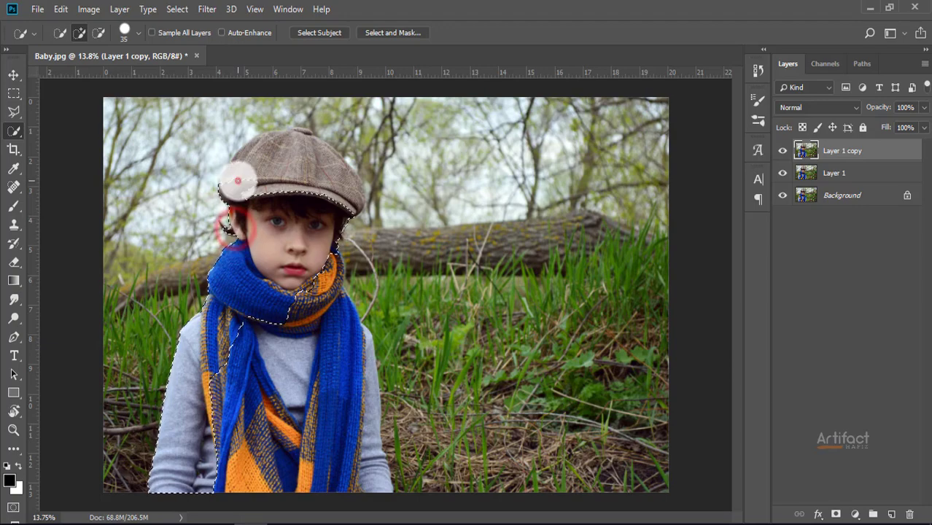
Enlarge the Quick Selection brush to 90 and extend the selection over the cap, the rest of the scarf and the other sleeve
{"action": "key", "text": "bracketright"}
{"action": "key", "text": "bracketright"}
{"action": "key", "text": "bracketright"}
{"action": "key", "text": "bracketright"}
{"action": "key", "text": "bracketright"}
{"action": "key", "text": "bracketright"}
{"action": "left_click", "coordinate": [289, 136]}
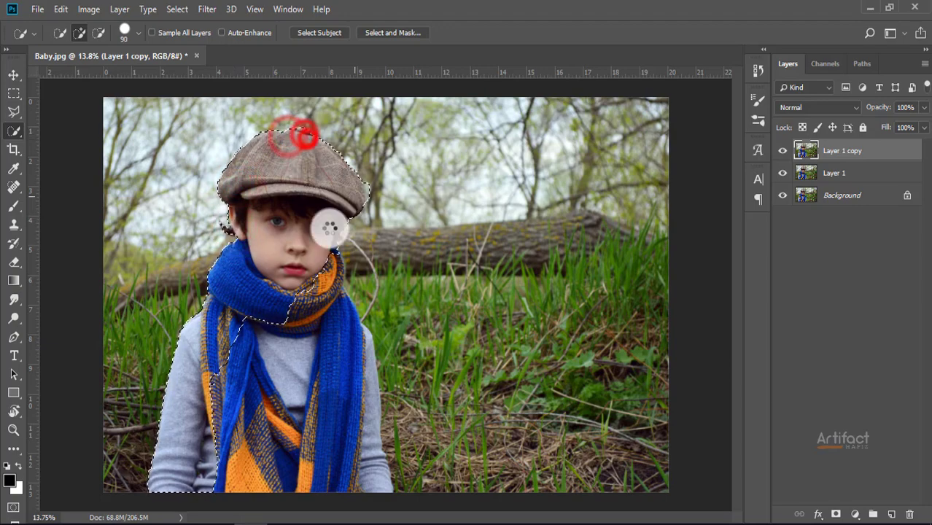
{"action": "mouse_move", "coordinate": [322, 244]}
{"action": "left_mouse_down"}
{"action": "mouse_move", "coordinate": [361, 388]}
{"action": "mouse_move", "coordinate": [212, 463]}
{"action": "left_mouse_up"}
{"action": "left_click", "coordinate": [326, 253]}
Trim the background spill from the selection along the side and crown of the cap
{"action": "left_click", "coordinate": [366, 176]}
{"action": "left_click", "coordinate": [359, 199]}
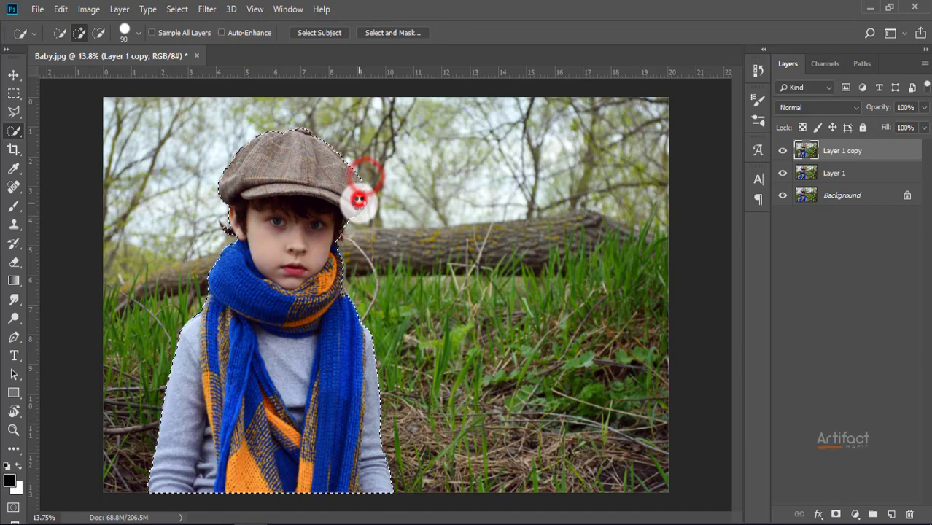
{"action": "left_click", "coordinate": [283, 131], "text": "alt"}
{"action": "left_click", "coordinate": [292, 119], "text": "alt"}
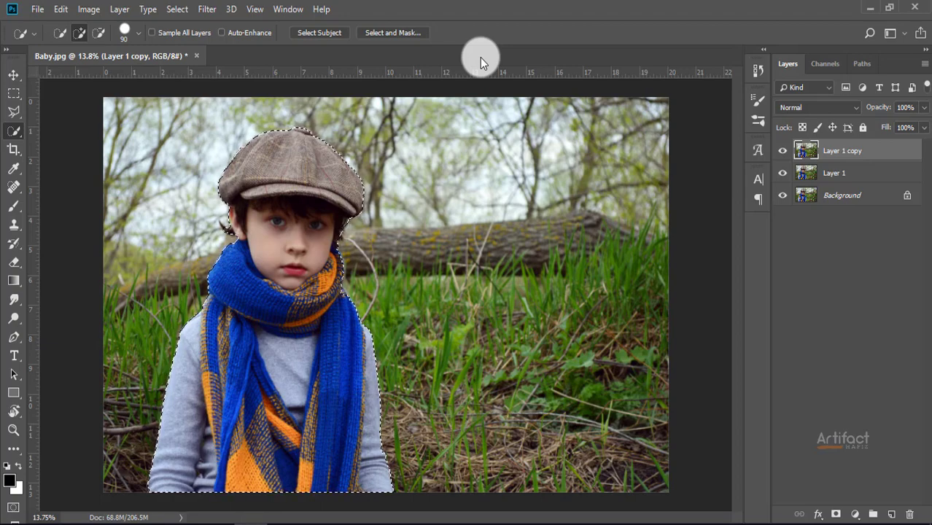
Open Select and Mask and refine the sleeve and shoulder outline with the Refine Edge Brush at size 100
{"action": "left_click", "coordinate": [409, 34]}
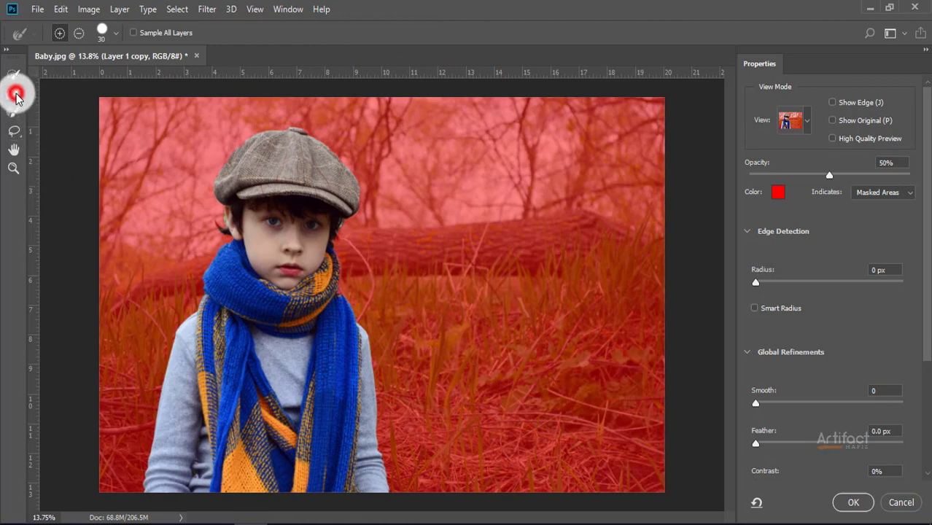
{"action": "left_click", "coordinate": [16, 95]}
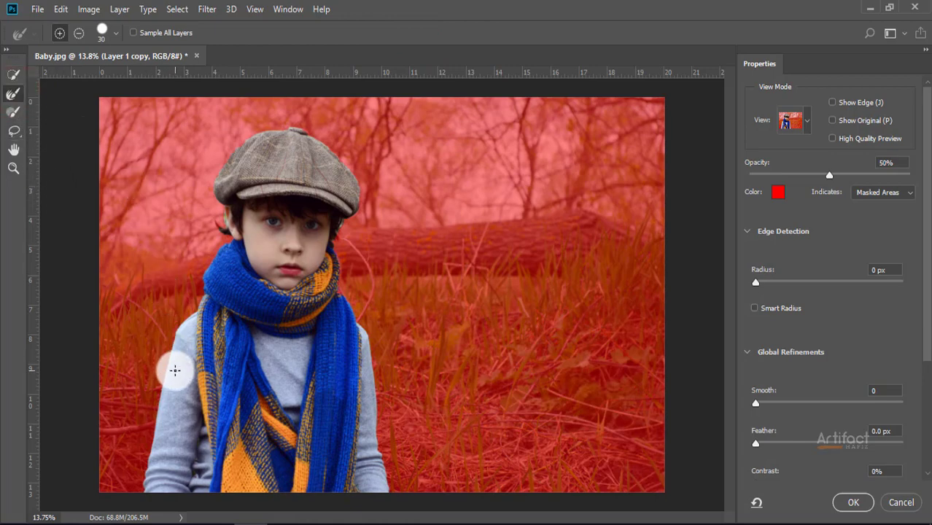
{"action": "key", "text": "bracketright"}
{"action": "key", "text": "bracketright"}
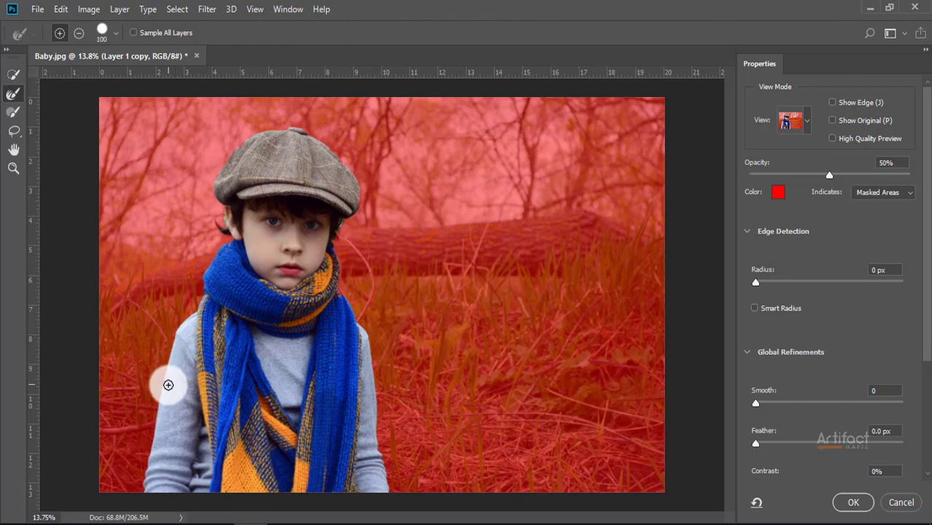
{"action": "left_click", "coordinate": [140, 488]}
{"action": "mouse_move", "coordinate": [146, 461]}
{"action": "left_mouse_down"}
{"action": "mouse_move", "coordinate": [175, 334]}
{"action": "mouse_move", "coordinate": [201, 321]}
{"action": "left_mouse_up"}
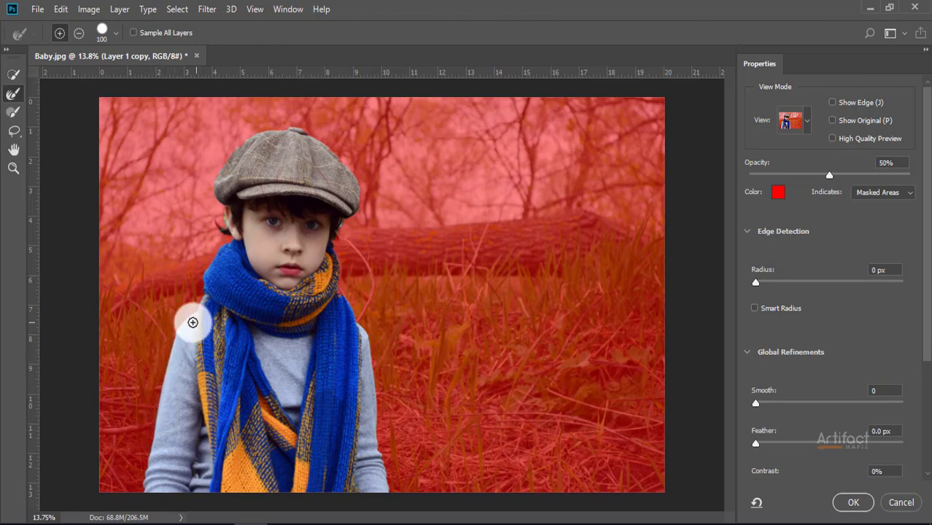
Refine the hair tuft beside the ear with the Refine Edge Brush, reducing its size to 30
{"action": "left_click_drag", "start_coordinate": [223, 212], "coordinate": [219, 229]}
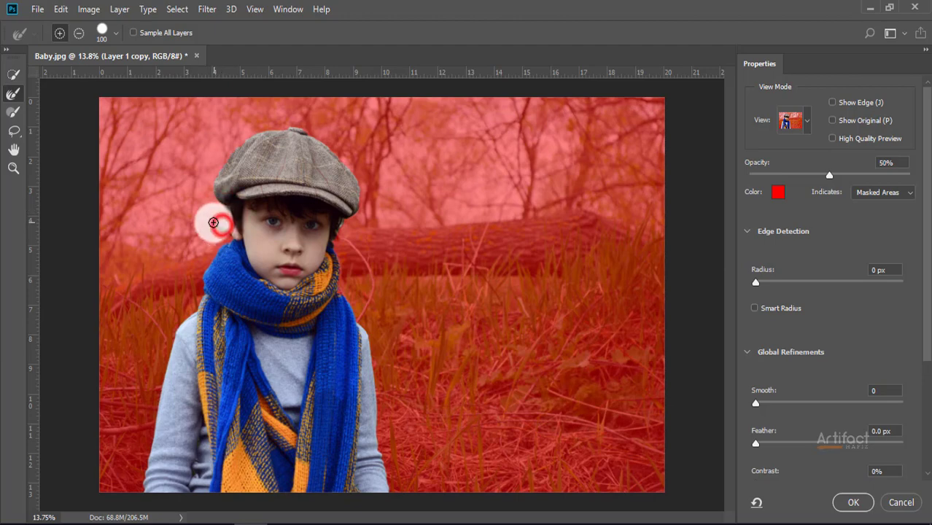
{"action": "key", "text": "alt"}
{"action": "scroll", "coordinate": [219, 223], "scroll_direction": "up", "scroll_amount": 5}
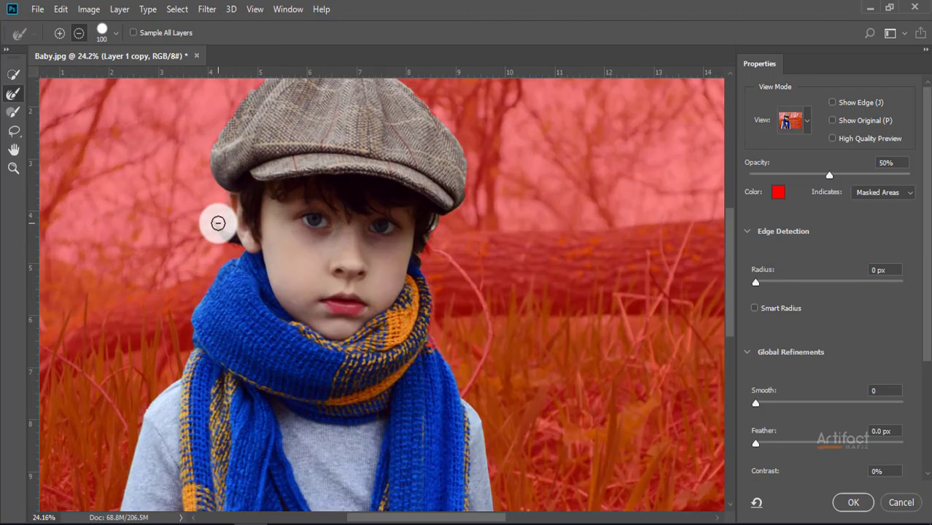
{"action": "key", "text": "bracketleft"}
{"action": "key", "text": "bracketleft"}
{"action": "key", "text": "bracketleft"}
{"action": "key", "text": "bracketleft"}
{"action": "key", "text": "bracketleft"}
{"action": "key", "text": "bracketleft"}
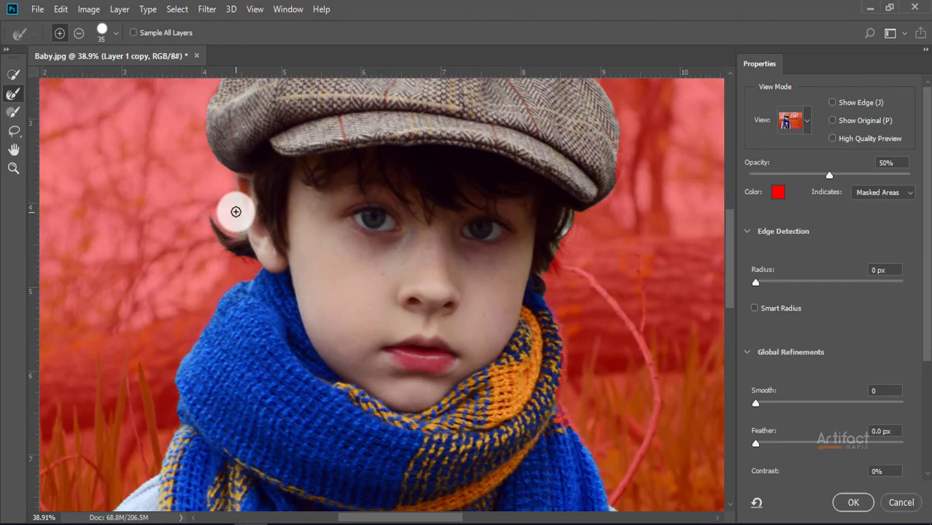
{"action": "left_click_drag", "start_coordinate": [233, 193], "coordinate": [237, 224]}
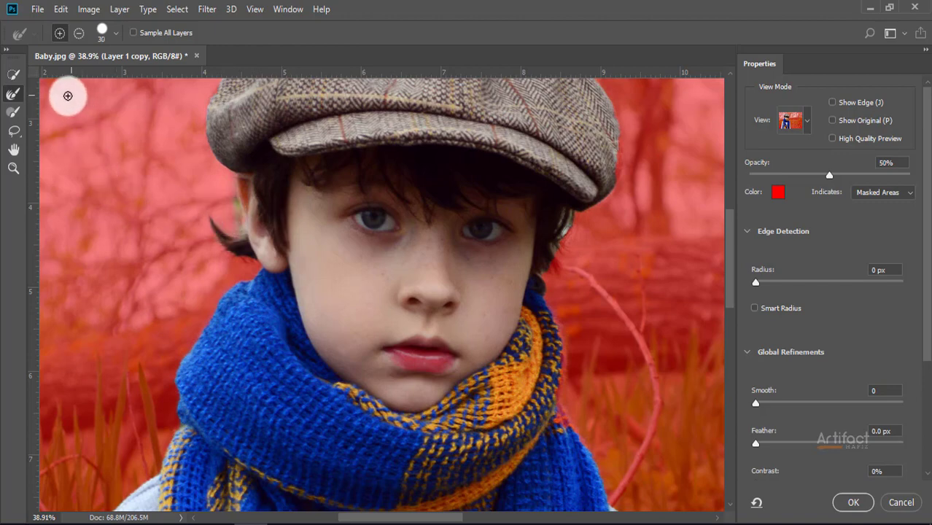
{"action": "left_click_drag", "start_coordinate": [235, 205], "coordinate": [235, 234]}
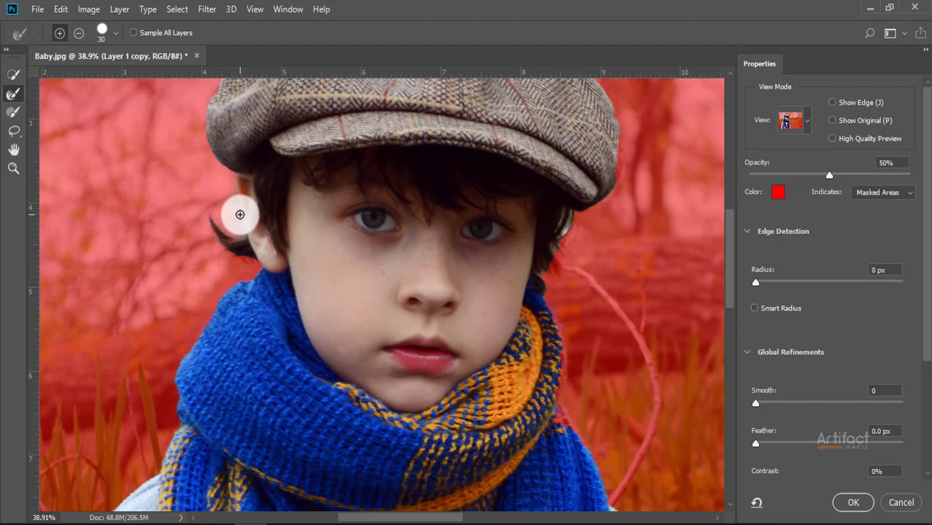
Touch up the ear area with the Quick Selection brush at size 50 and brush over the ear and hair tuft with Refine Edge
{"action": "left_click", "coordinate": [12, 76]}
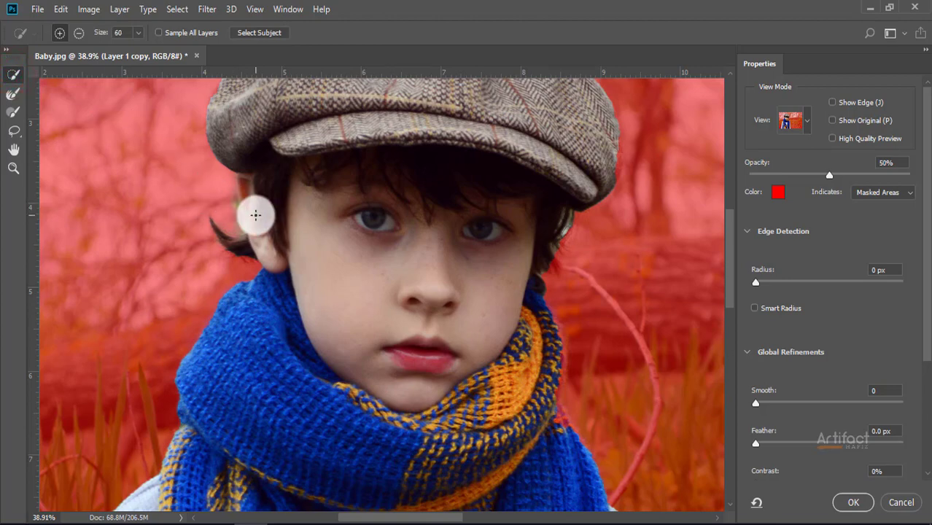
{"action": "mouse_move", "coordinate": [244, 192]}
{"action": "left_mouse_down"}
{"action": "mouse_move", "coordinate": [251, 223]}
{"action": "mouse_move", "coordinate": [231, 204]}
{"action": "mouse_move", "coordinate": [234, 216]}
{"action": "left_mouse_up"}
{"action": "key", "text": "alt"}
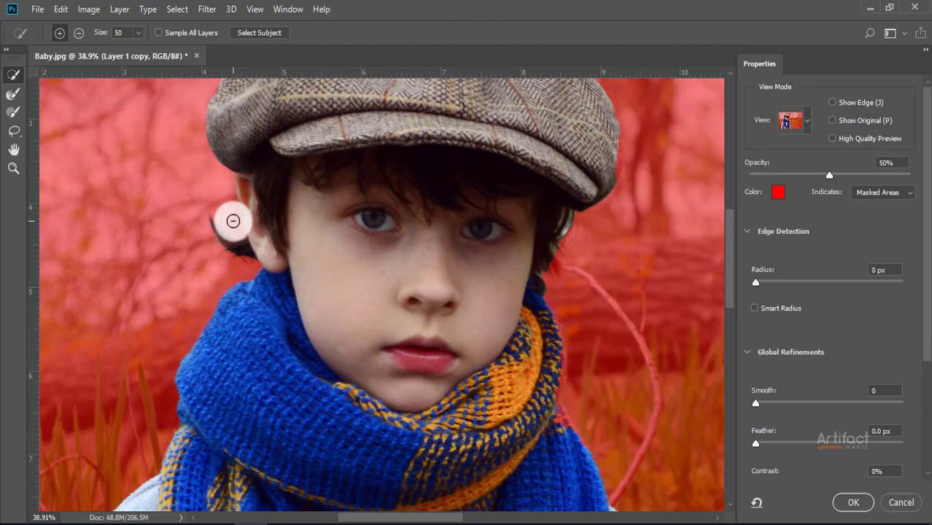
{"action": "left_click", "coordinate": [13, 93]}
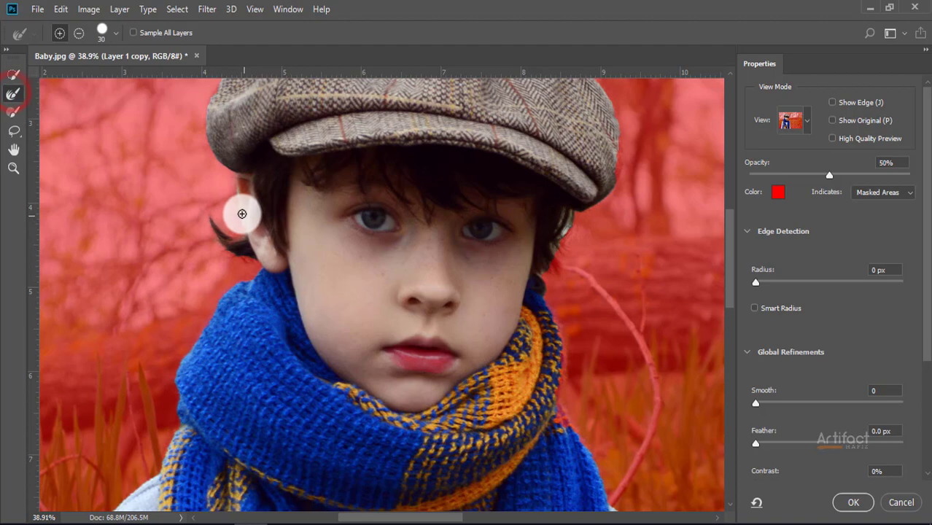
{"action": "left_click_drag", "start_coordinate": [239, 204], "coordinate": [251, 259]}
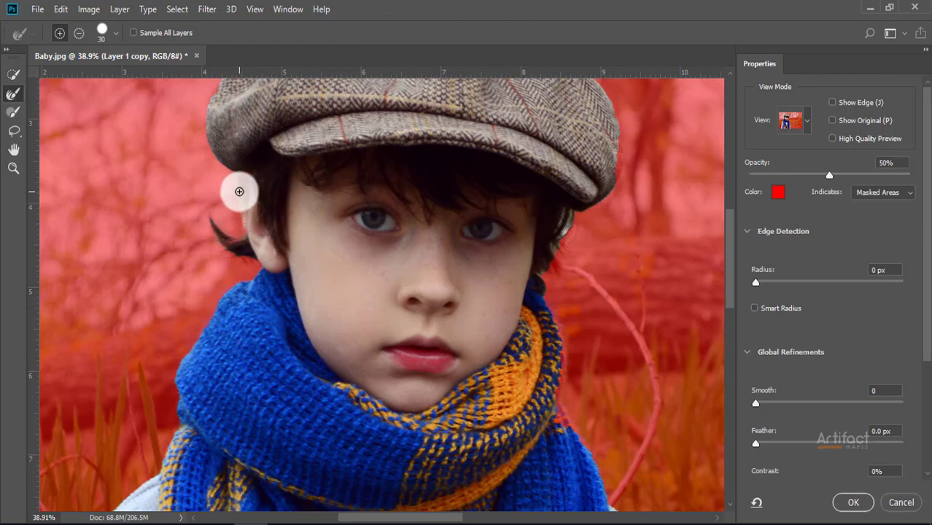
Refine the outline of the cap with the Refine Edge Brush at size 40, correcting the spots along its crown
{"action": "mouse_move", "coordinate": [239, 190]}
{"action": "left_mouse_down"}
{"action": "mouse_move", "coordinate": [246, 244]}
{"action": "mouse_move", "coordinate": [268, 221]}
{"action": "mouse_move", "coordinate": [276, 291]}
{"action": "left_mouse_up"}
{"action": "left_click_drag", "start_coordinate": [220, 198], "coordinate": [285, 291]}
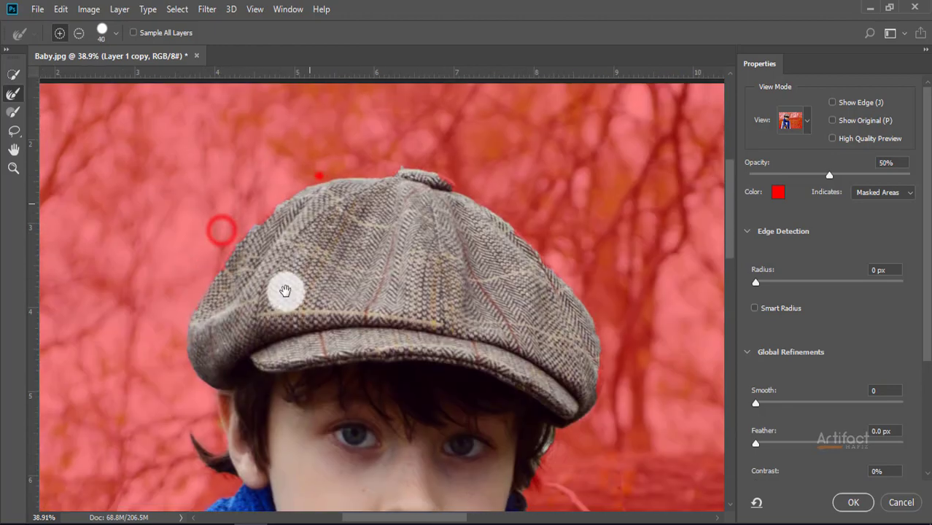
{"action": "left_click", "coordinate": [389, 171]}
{"action": "key", "text": "alt"}
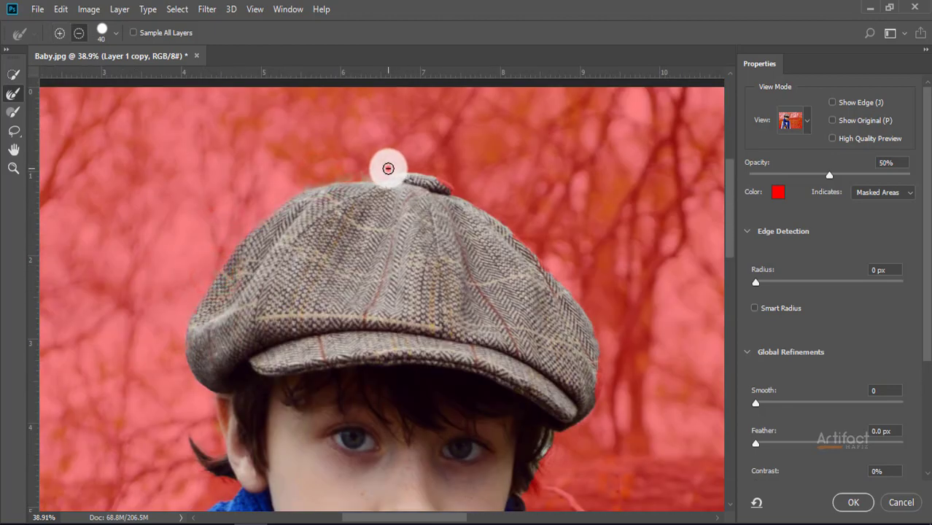
{"action": "left_click", "coordinate": [299, 186], "text": "alt"}
{"action": "left_click", "coordinate": [444, 179]}
{"action": "left_click", "coordinate": [513, 232]}
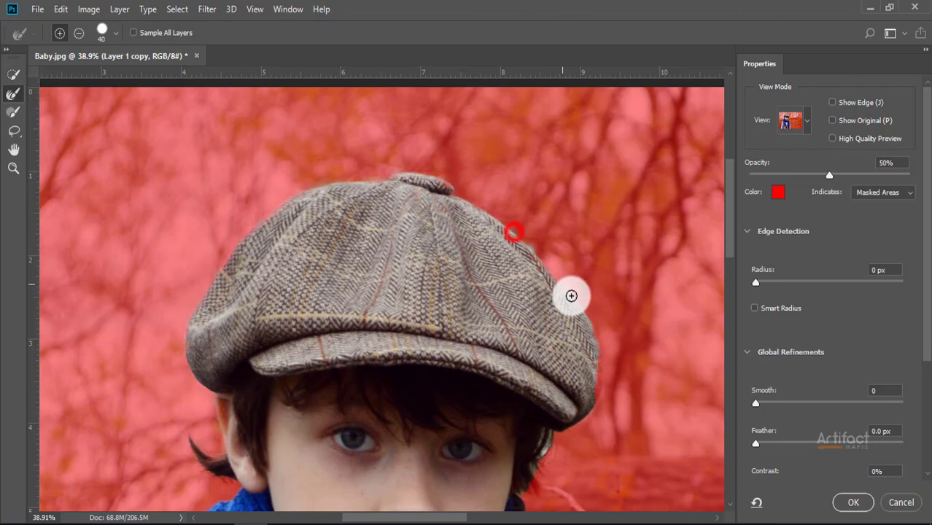
Refine the hair below the cap's brim and the adjoining scarf edge on the side facing the curved twig
{"action": "left_click_drag", "start_coordinate": [541, 467], "coordinate": [495, 279]}
{"action": "left_click", "coordinate": [478, 270]}
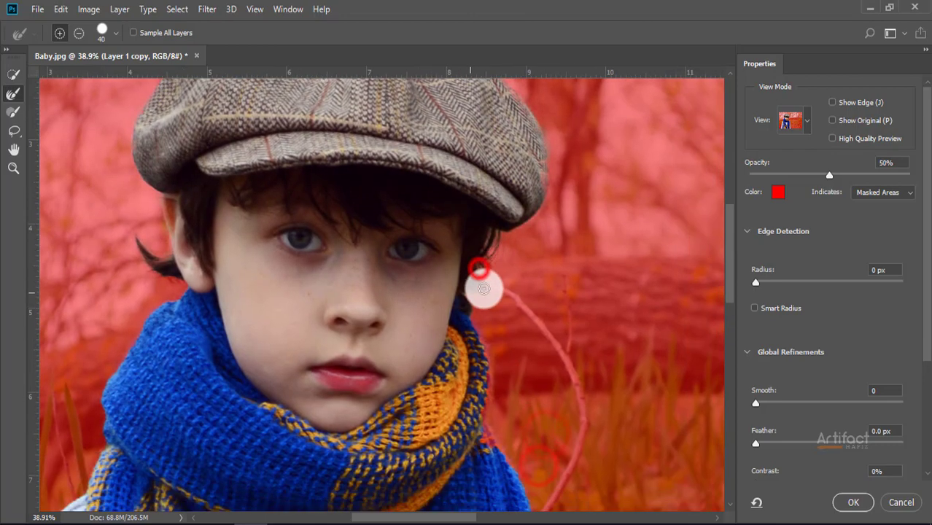
{"action": "left_click_drag", "start_coordinate": [507, 478], "coordinate": [459, 335]}
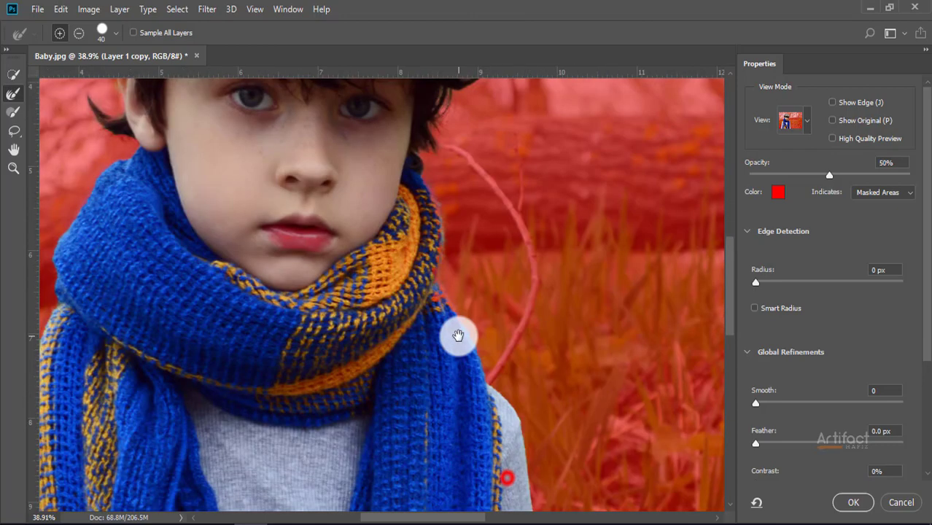
{"action": "left_click_drag", "start_coordinate": [448, 245], "coordinate": [409, 176]}
{"action": "scroll", "coordinate": [480, 452], "scroll_direction": "down", "scroll_amount": 3}
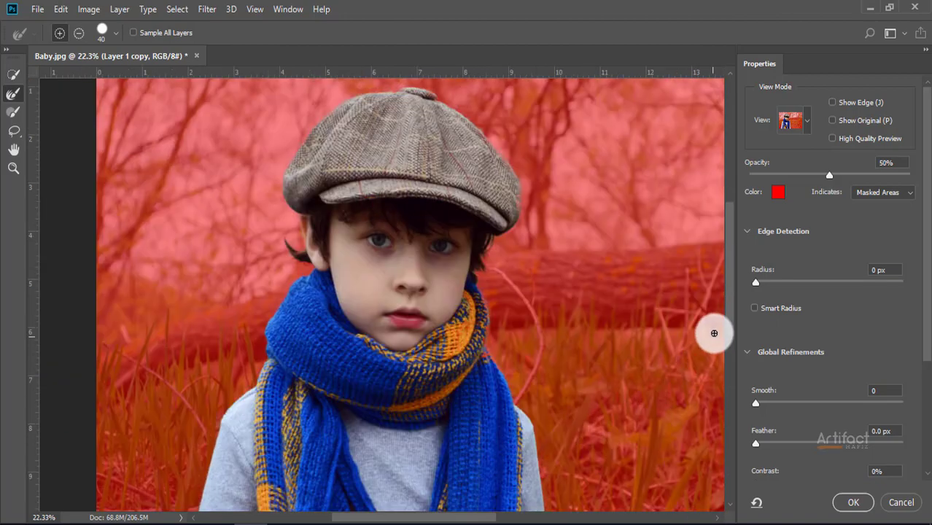
Set the Edge Detection radius to 16 px and apply the refined selection
{"action": "left_click", "coordinate": [755, 283]}
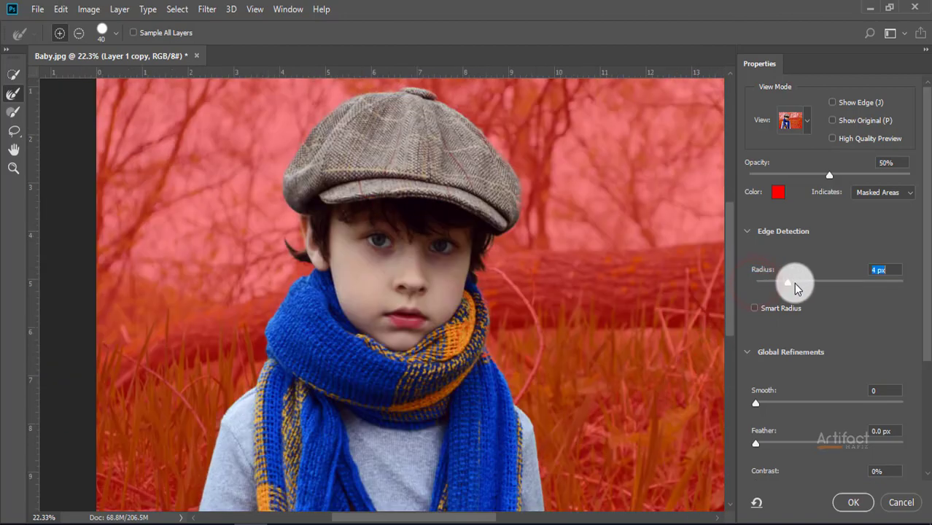
{"action": "left_click_drag", "start_coordinate": [806, 284], "coordinate": [820, 289]}
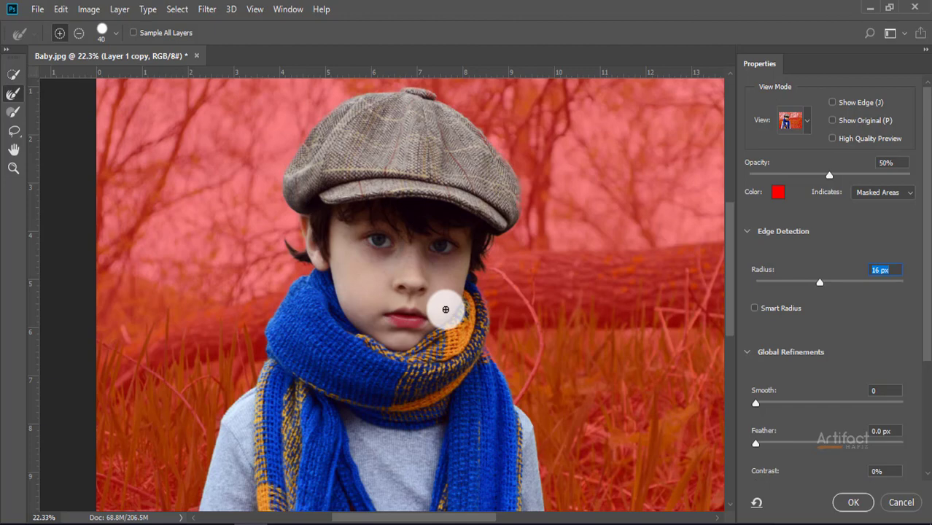
{"action": "left_click", "coordinate": [853, 502]}
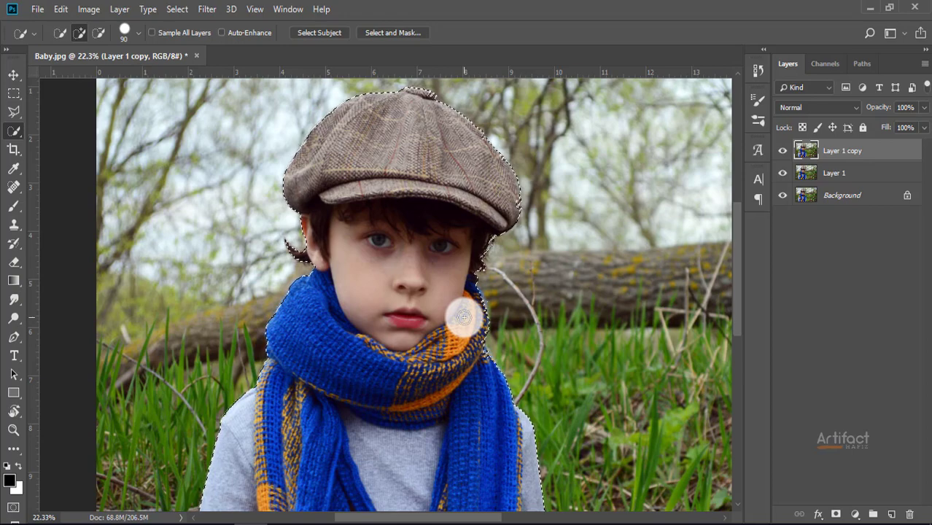
Add a layer mask to Layer 1 copy from the boy's selection
{"action": "scroll", "coordinate": [452, 209], "scroll_direction": "down", "scroll_amount": 2}
{"action": "left_click_drag", "start_coordinate": [572, 267], "coordinate": [520, 270]}
{"action": "scroll", "coordinate": [520, 271], "scroll_direction": "down", "scroll_amount": 1}
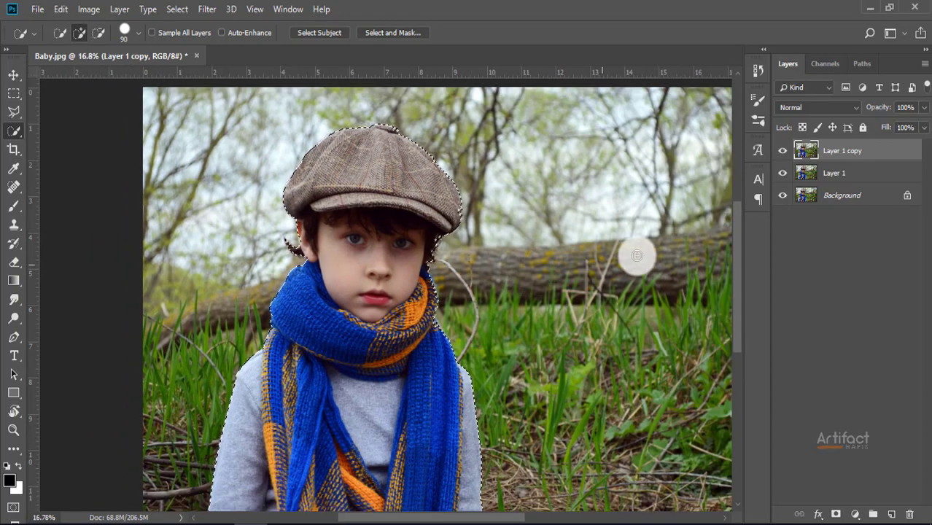
{"action": "left_click", "coordinate": [844, 144]}
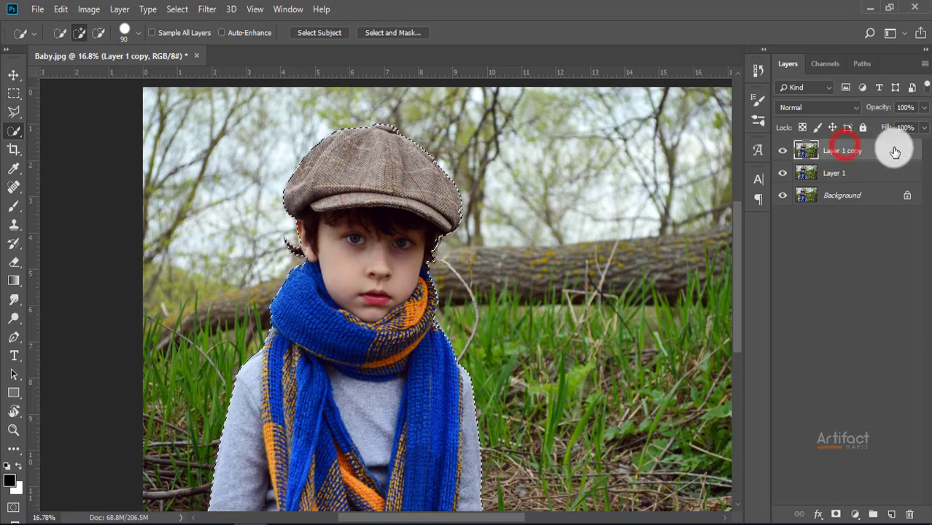
{"action": "left_click", "coordinate": [838, 515]}
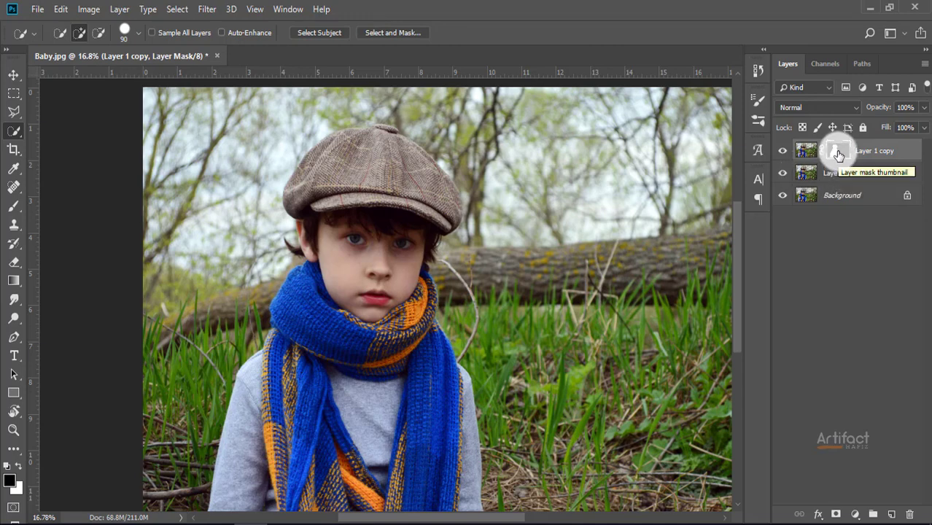
Load the mask of Layer 1 copy as a selection and leave only Layer 1 visible and active
{"action": "key", "text": "ctrl"}
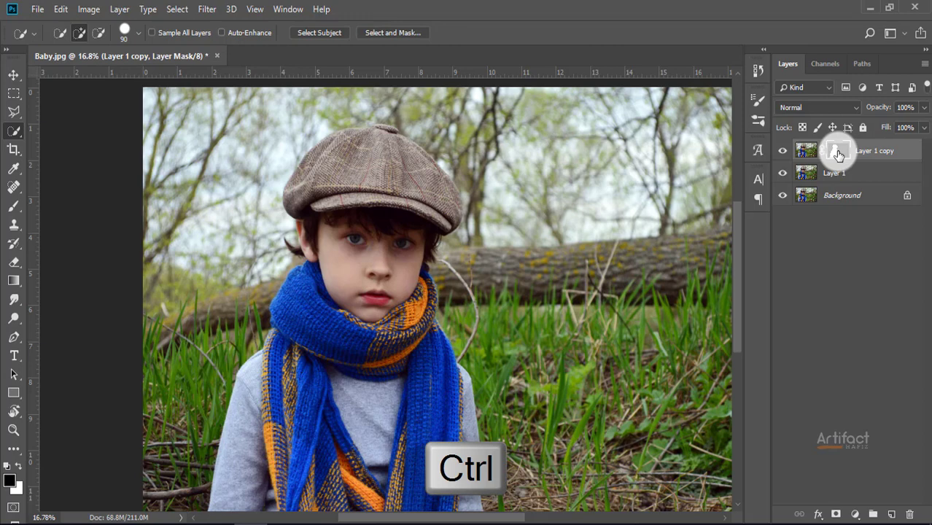
{"action": "left_click", "coordinate": [839, 153], "text": "ctrl"}
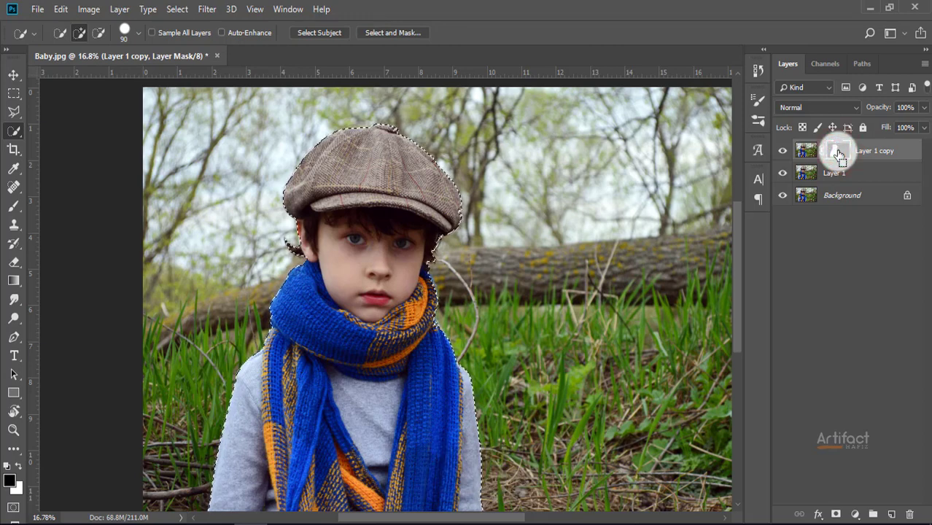
{"action": "left_click", "coordinate": [780, 154]}
{"action": "left_click", "coordinate": [841, 173]}
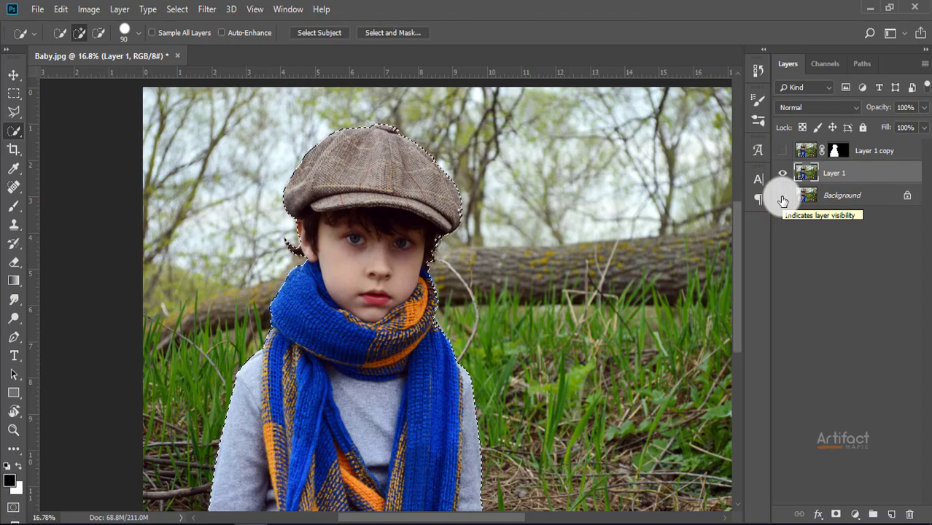
Fill the boy's selection on Layer 1 with Content-Aware contents in Normal mode at 100% opacity and deselect
{"action": "left_click", "coordinate": [61, 9]}
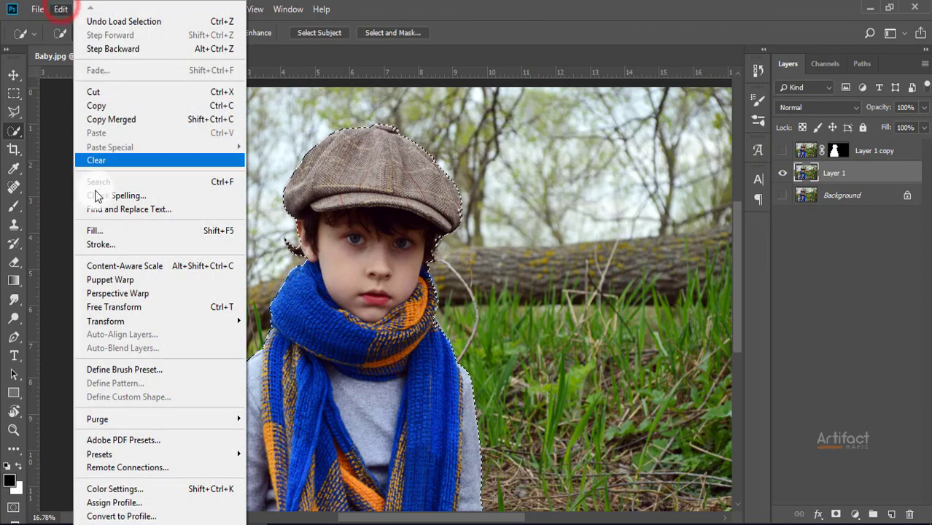
{"action": "left_click", "coordinate": [96, 231]}
{"action": "left_click", "coordinate": [585, 234]}
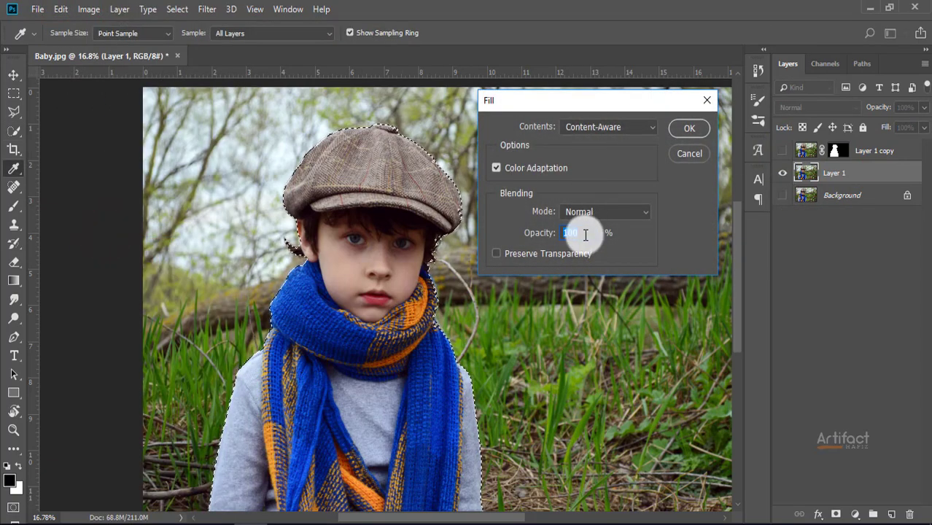
{"action": "left_click", "coordinate": [686, 129]}
{"action": "key", "text": "w"}
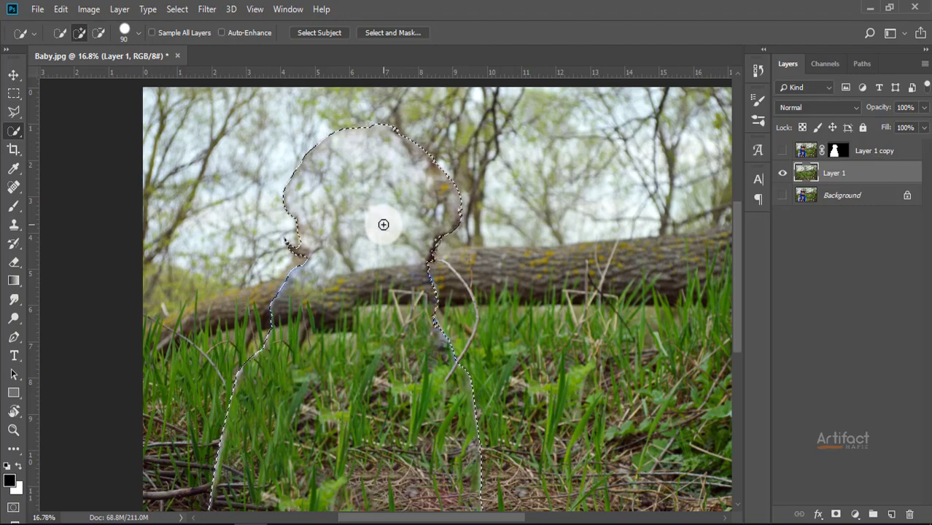
{"action": "left_click", "coordinate": [169, 10]}
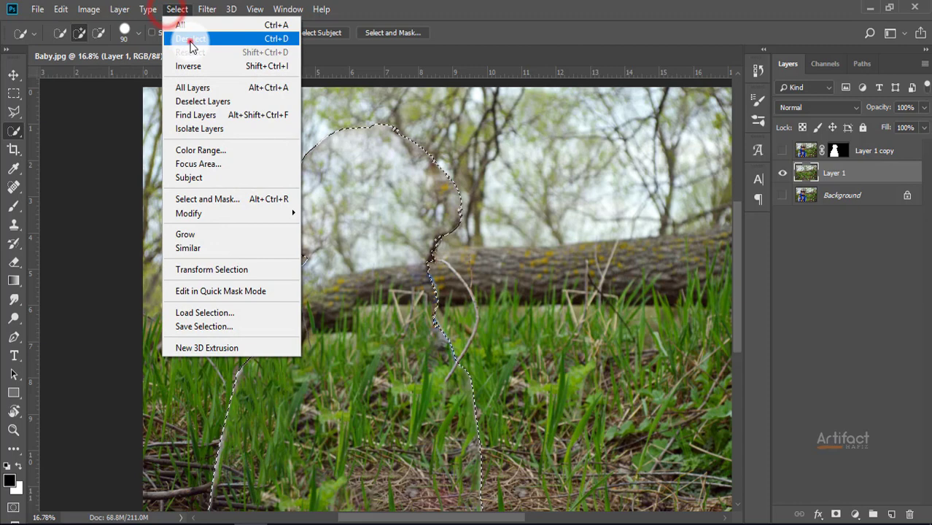
{"action": "left_click", "coordinate": [190, 38]}
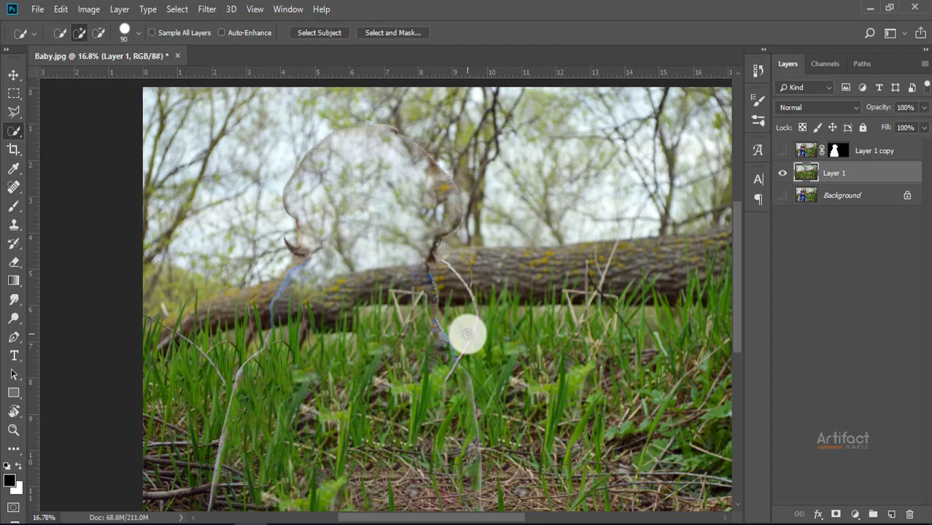
Heal the boy's leftover outline all around on Layer 1 with the Content-Aware Spot Healing Brush, reducing its size to 300 and 200
{"action": "left_click", "coordinate": [15, 187]}
{"action": "left_click", "coordinate": [52, 188]}
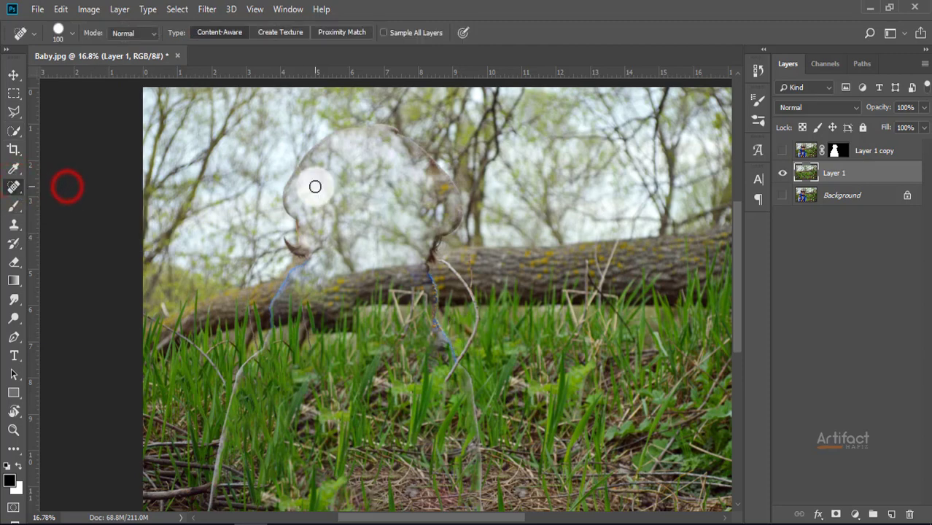
{"action": "key", "text": "bracketleft"}
{"action": "key", "text": "bracketleft"}
{"action": "key", "text": "bracketleft"}
{"action": "key", "text": "bracketleft"}
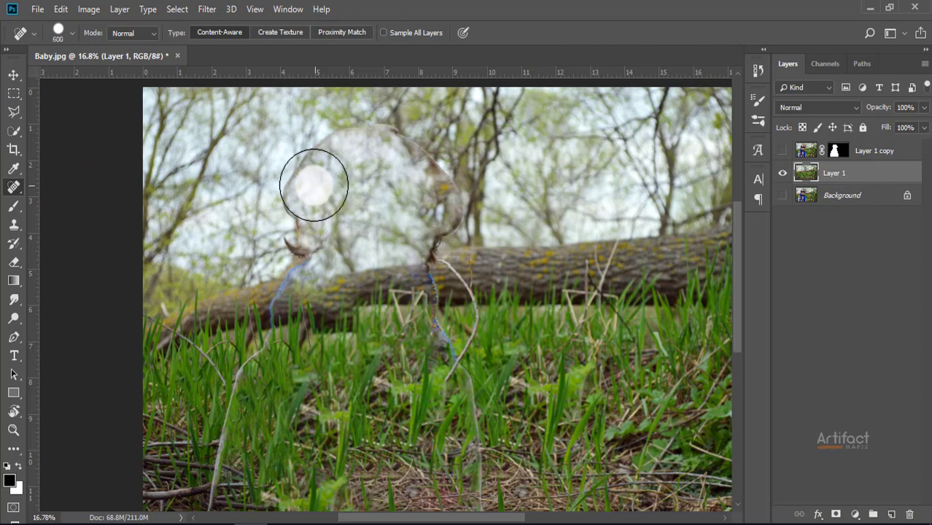
{"action": "left_click_drag", "start_coordinate": [312, 168], "coordinate": [290, 249]}
{"action": "left_click_drag", "start_coordinate": [268, 348], "coordinate": [209, 496]}
{"action": "key", "text": "bracketleft"}
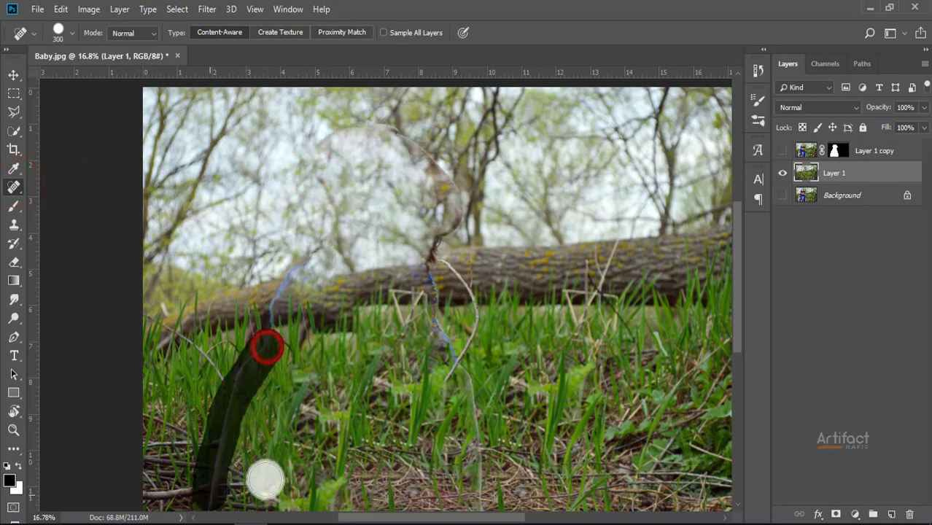
{"action": "left_click_drag", "start_coordinate": [312, 256], "coordinate": [281, 298]}
{"action": "left_click_drag", "start_coordinate": [394, 132], "coordinate": [487, 505]}
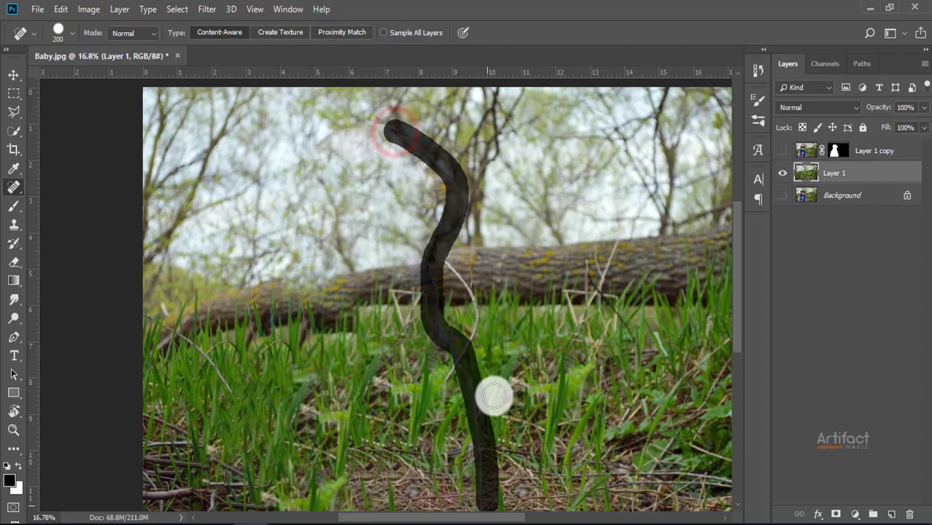
{"action": "left_click_drag", "start_coordinate": [389, 127], "coordinate": [332, 126]}
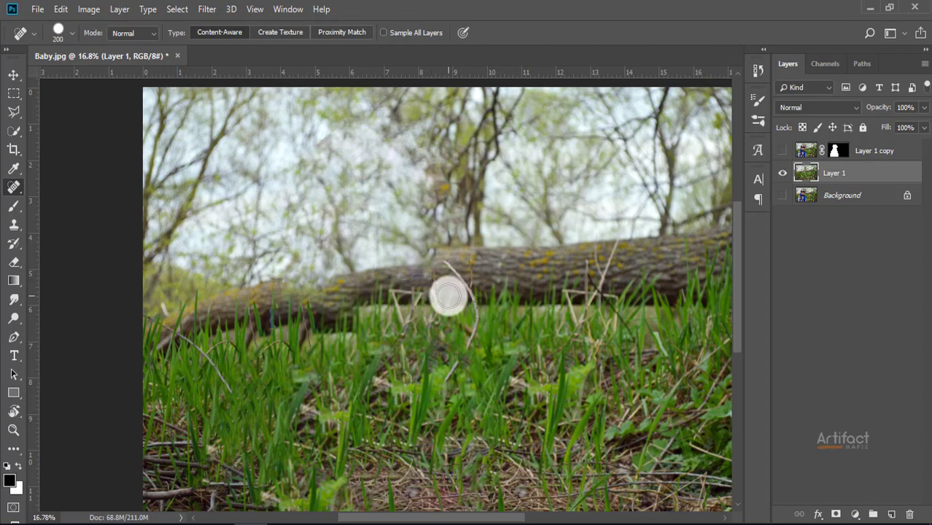
Show Layer 1 copy again and start a Tilt-Shift blur of 102 px on Layer 1
{"action": "left_click", "coordinate": [782, 153]}
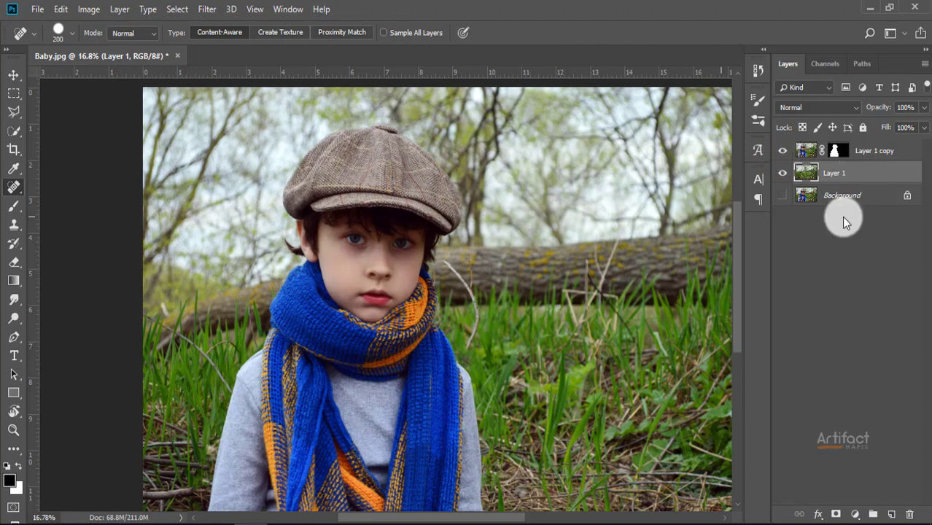
{"action": "left_click", "coordinate": [207, 8]}
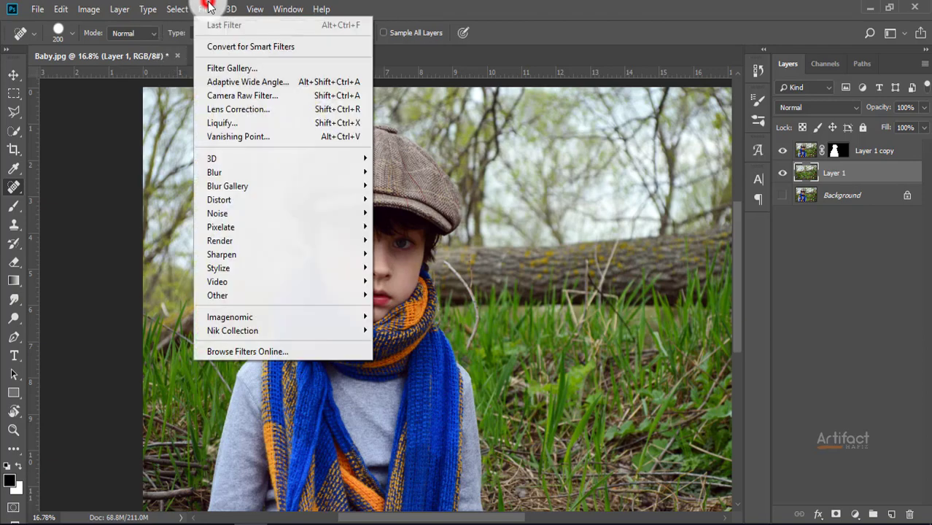
{"action": "mouse_move", "coordinate": [260, 186]}
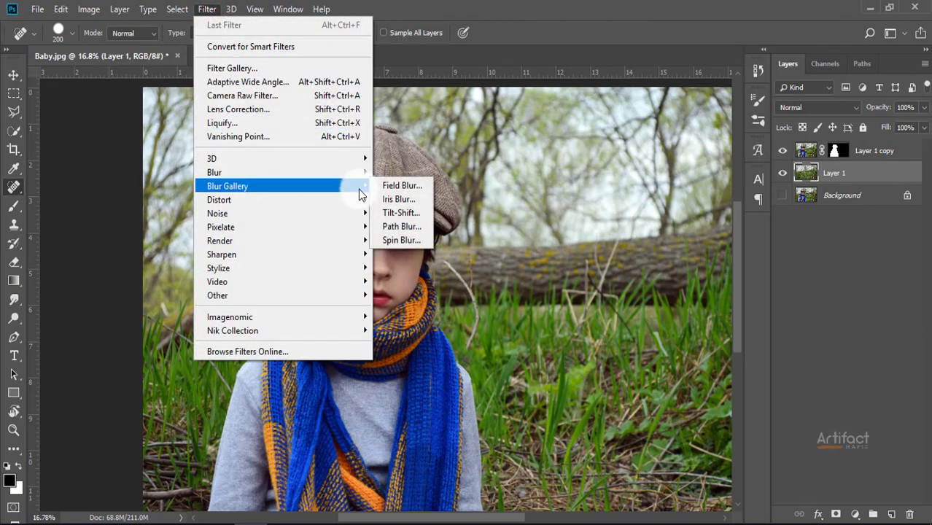
{"action": "left_click", "coordinate": [398, 209]}
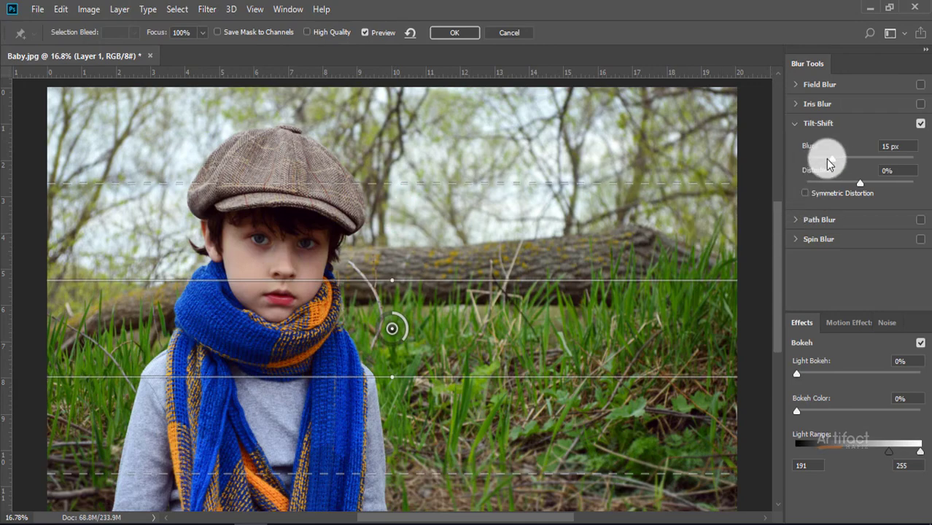
{"action": "left_click_drag", "start_coordinate": [834, 161], "coordinate": [864, 171]}
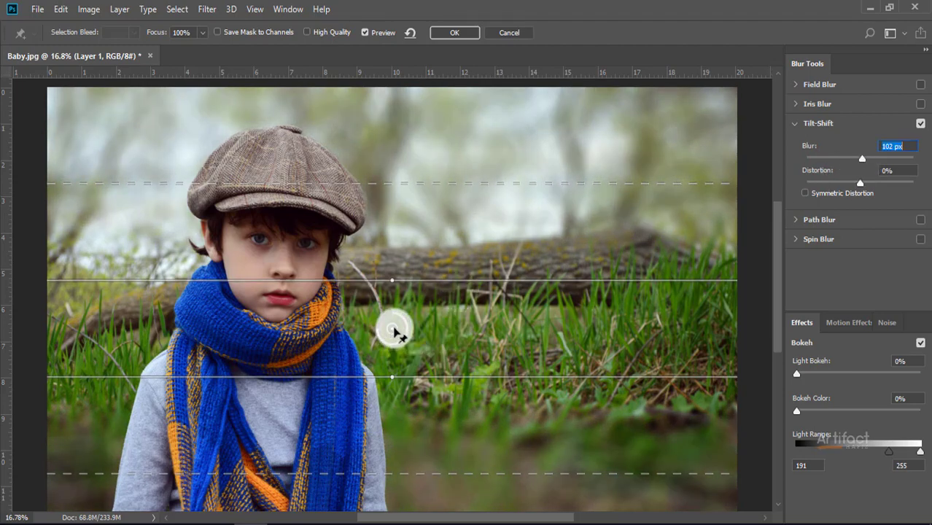
Move the tilt-shift centre below the photo's lower edge, place the upper dashed transition line across the boy's chest, and apply the blur
{"action": "left_click_drag", "start_coordinate": [394, 331], "coordinate": [380, 461]}
{"action": "scroll", "coordinate": [385, 419], "scroll_direction": "down", "scroll_amount": 2}
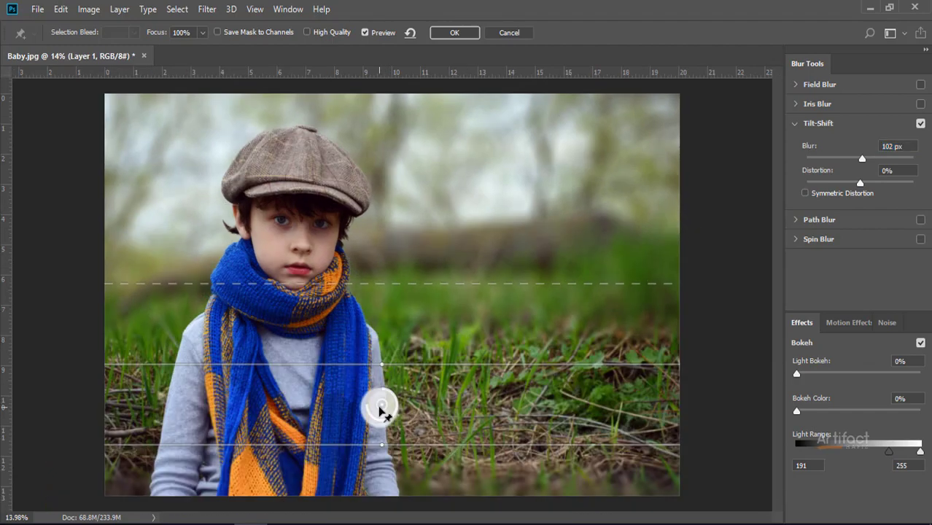
{"action": "left_click_drag", "start_coordinate": [381, 409], "coordinate": [380, 512]}
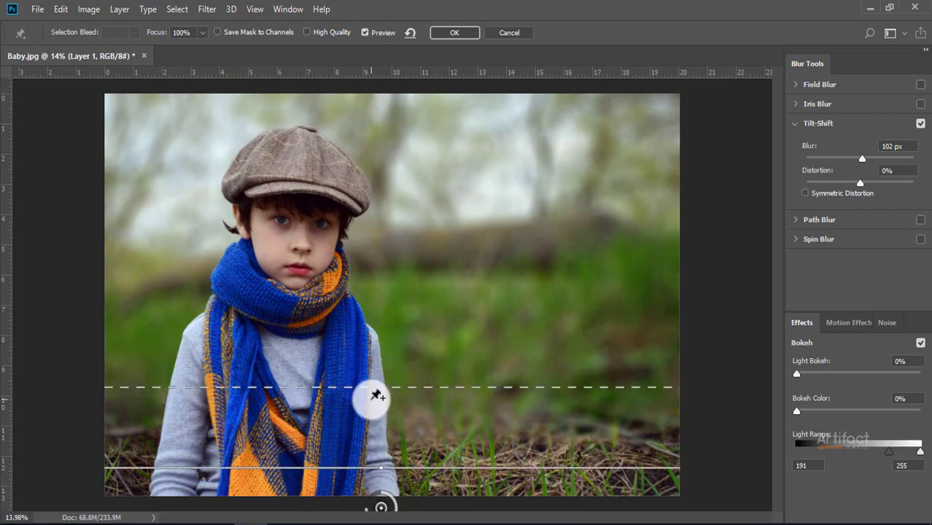
{"action": "left_click_drag", "start_coordinate": [372, 388], "coordinate": [383, 320]}
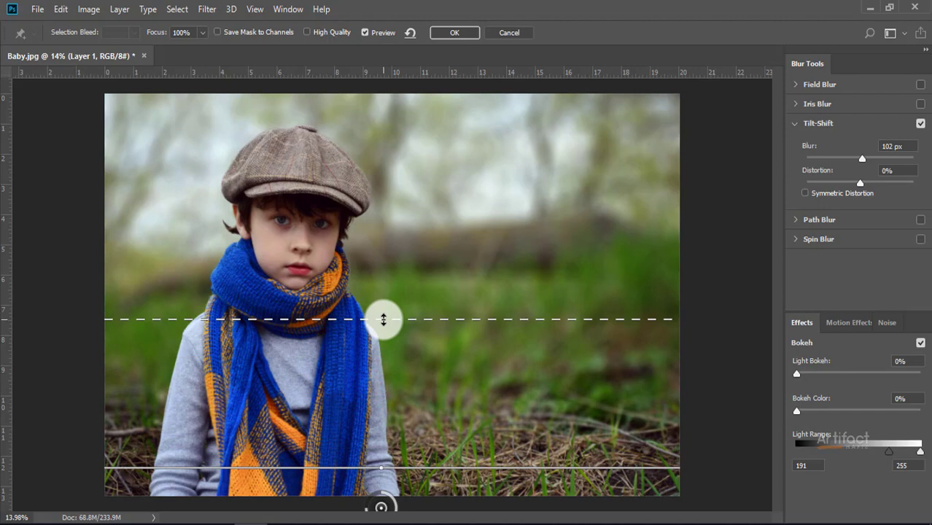
{"action": "scroll", "coordinate": [383, 319], "scroll_direction": "down", "scroll_amount": 3}
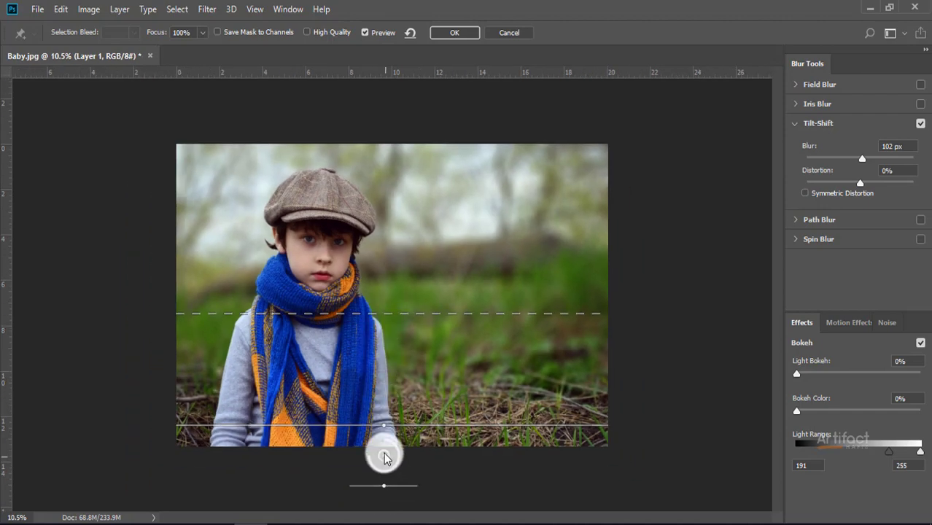
{"action": "left_click_drag", "start_coordinate": [385, 458], "coordinate": [385, 493]}
{"action": "left_click_drag", "start_coordinate": [375, 349], "coordinate": [375, 318]}
{"action": "scroll", "coordinate": [384, 359], "scroll_direction": "up", "scroll_amount": 3}
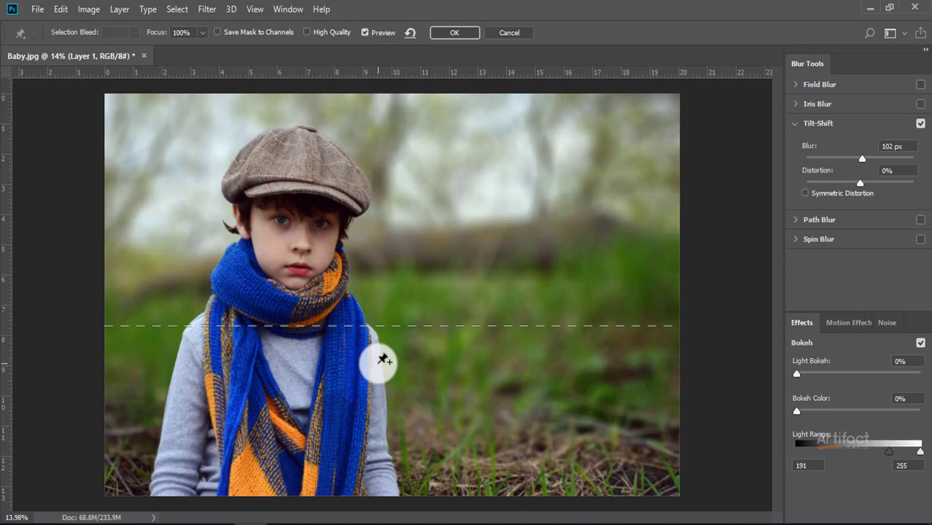
{"action": "left_click", "coordinate": [464, 33]}
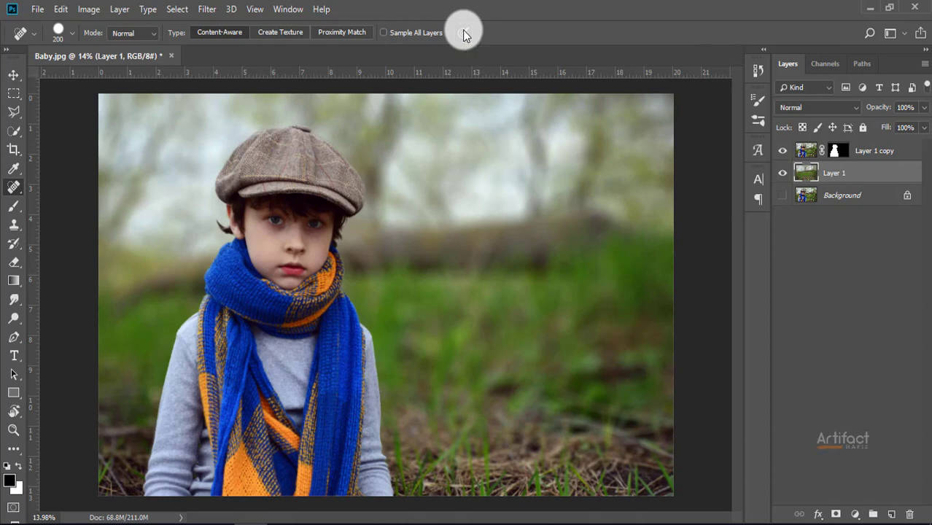
Add a Brightness/Contrast adjustment above Layer 1 with brightness -60 and contrast -20
{"action": "left_click", "coordinate": [853, 172]}
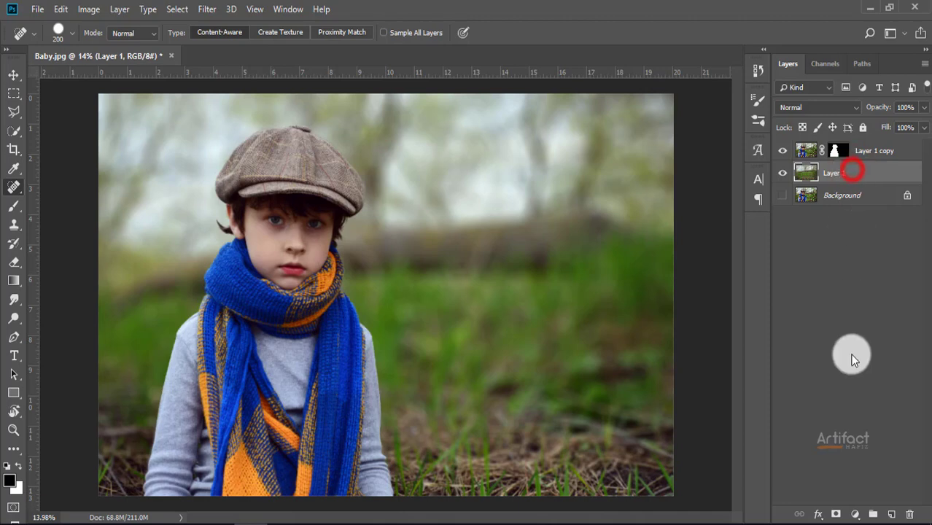
{"action": "left_click", "coordinate": [856, 514]}
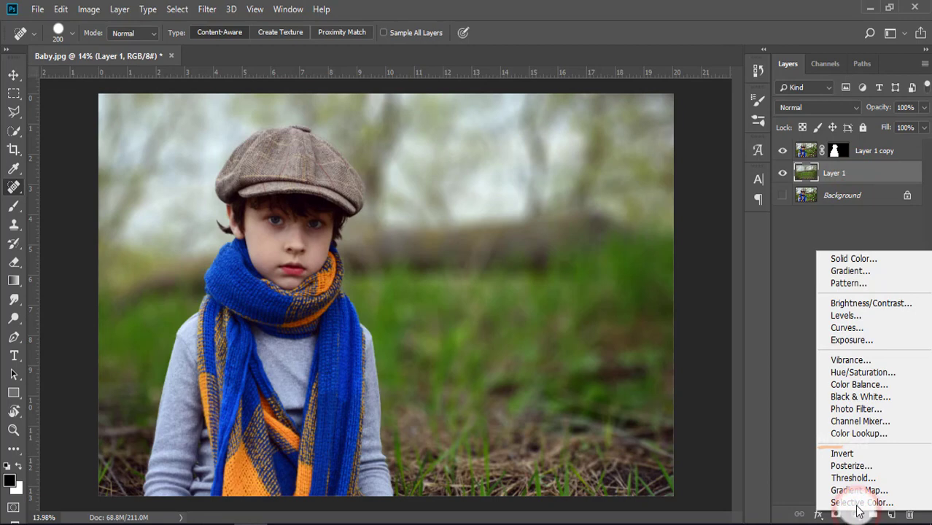
{"action": "left_click", "coordinate": [843, 307]}
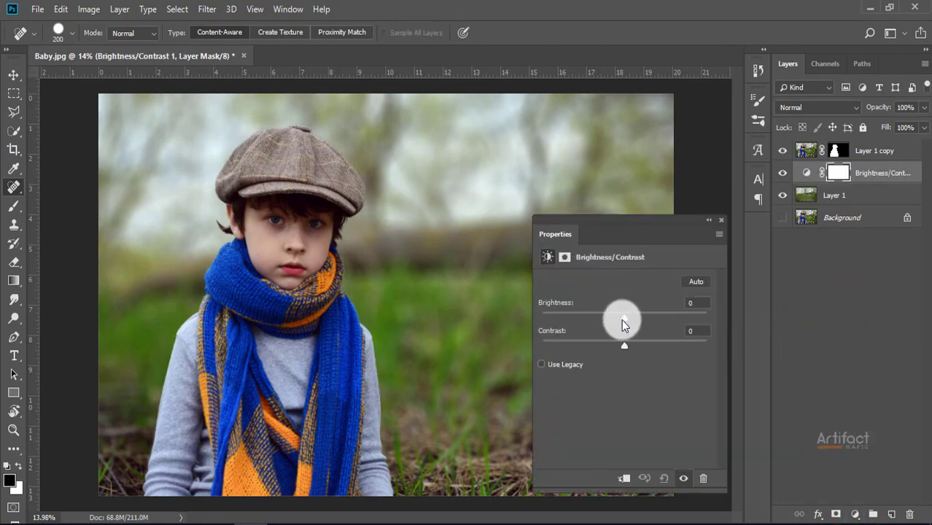
{"action": "left_click_drag", "start_coordinate": [621, 321], "coordinate": [592, 326]}
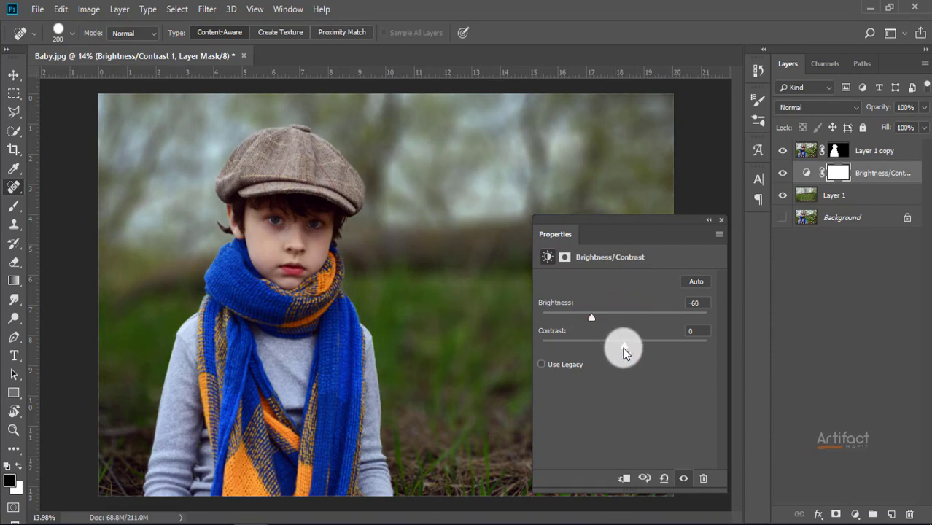
{"action": "left_click_drag", "start_coordinate": [623, 350], "coordinate": [592, 356]}
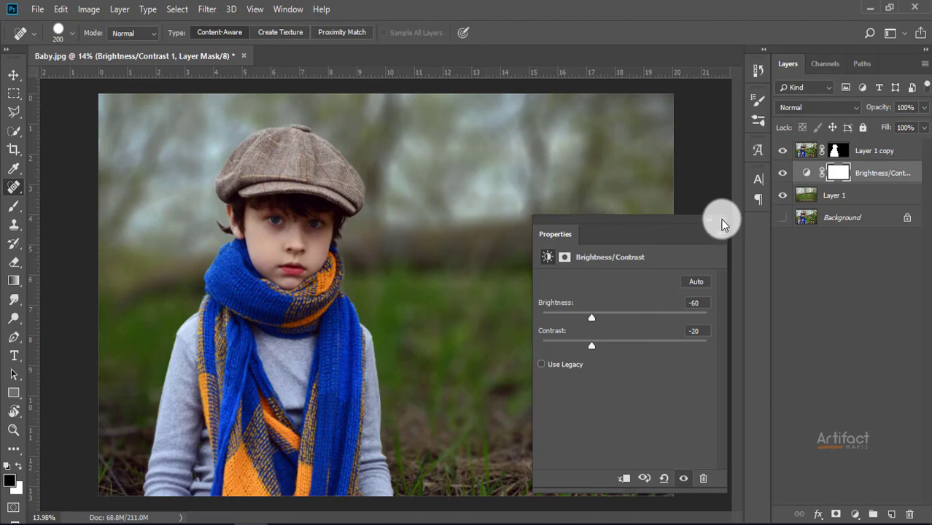
{"action": "left_click", "coordinate": [721, 220]}
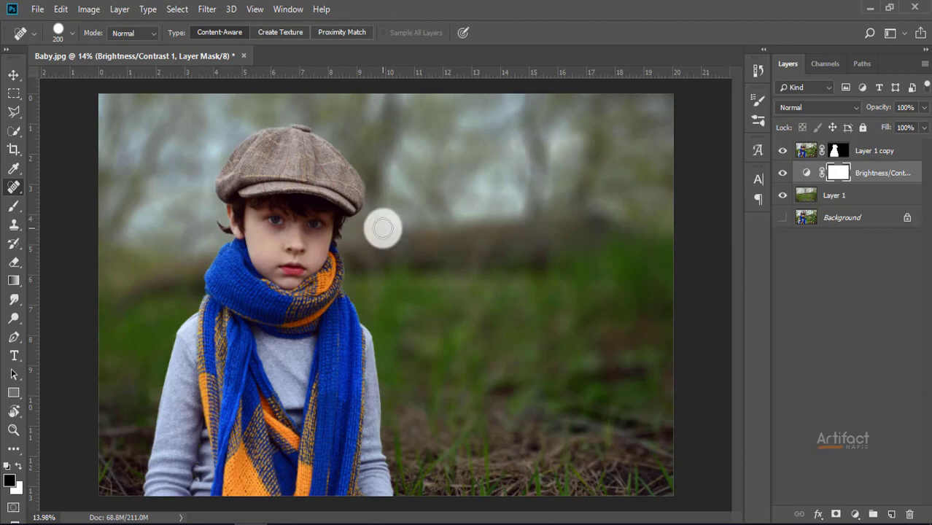
Create a new empty layer above Layer 1 copy
{"action": "left_click", "coordinate": [893, 154]}
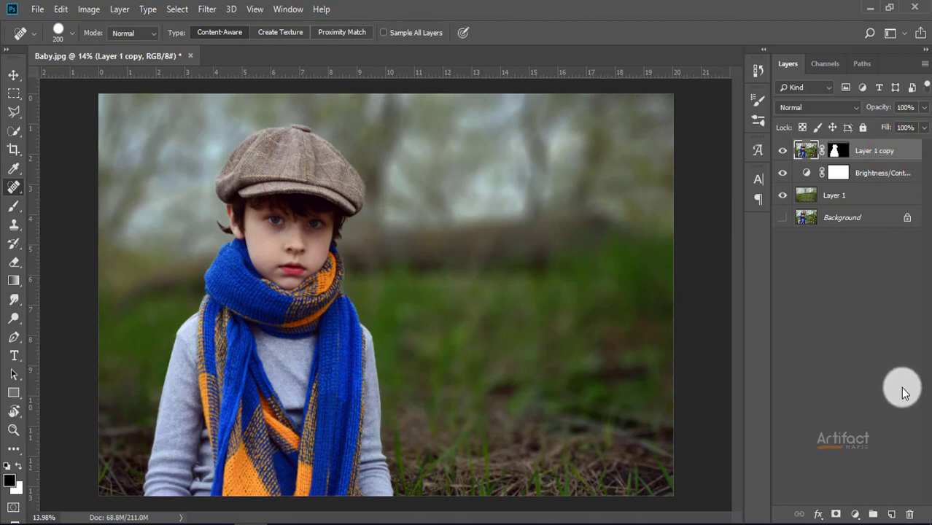
{"action": "left_click", "coordinate": [891, 515]}
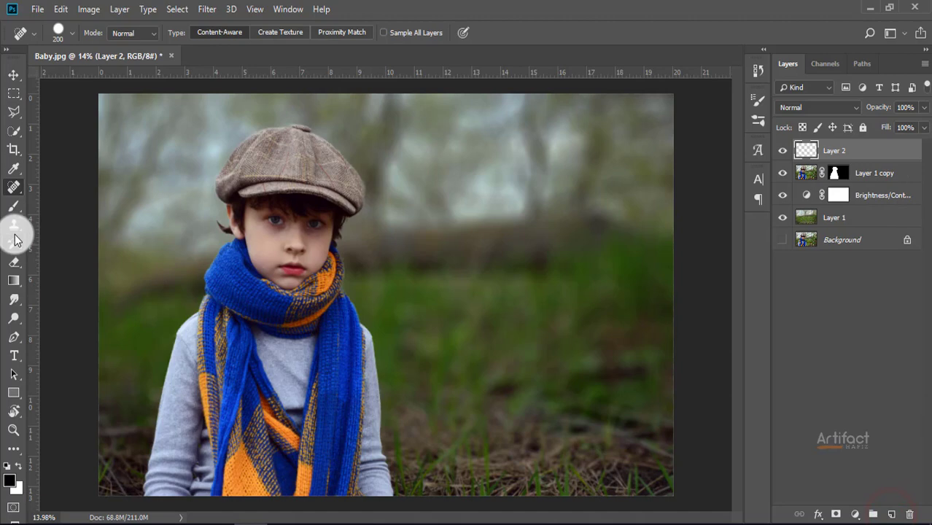
Choose the Brush tool and set the foreground colour to the yellow ffda2e
{"action": "left_click", "coordinate": [14, 206]}
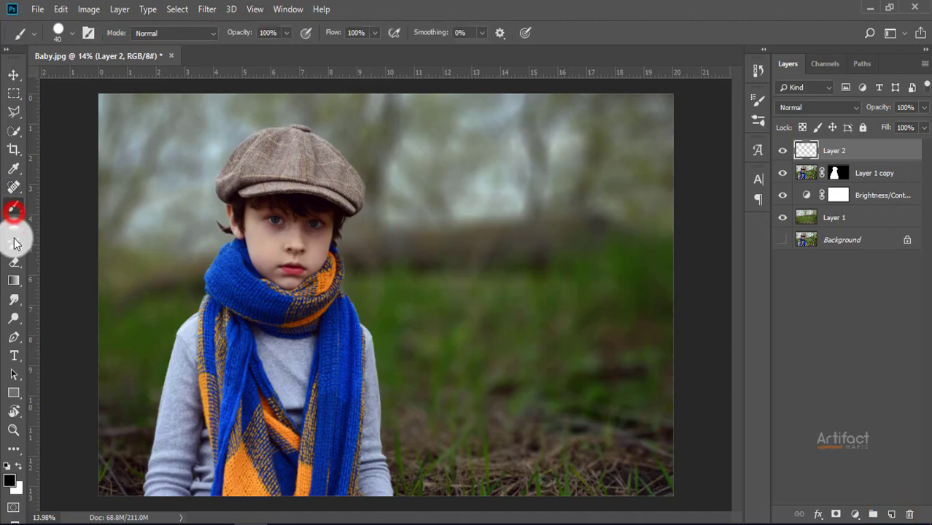
{"action": "left_click", "coordinate": [10, 478]}
{"action": "left_click_drag", "start_coordinate": [661, 358], "coordinate": [688, 258]}
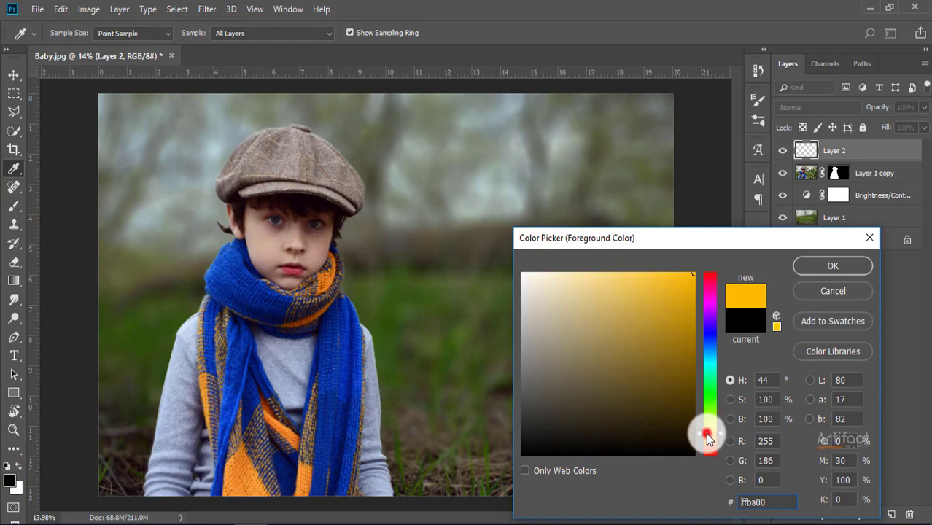
{"action": "left_click_drag", "start_coordinate": [708, 438], "coordinate": [708, 430]}
{"action": "left_click_drag", "start_coordinate": [682, 353], "coordinate": [664, 260]}
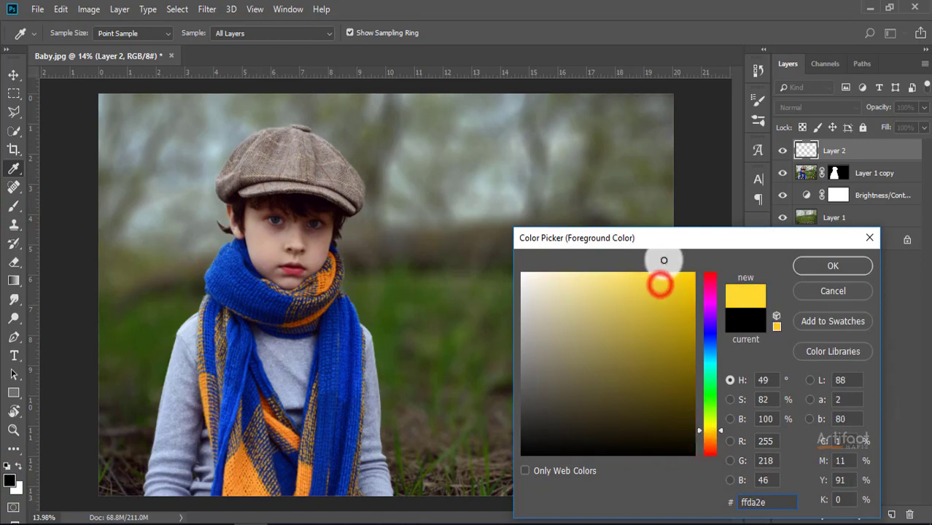
{"action": "left_click", "coordinate": [832, 265]}
{"action": "key", "text": "b"}
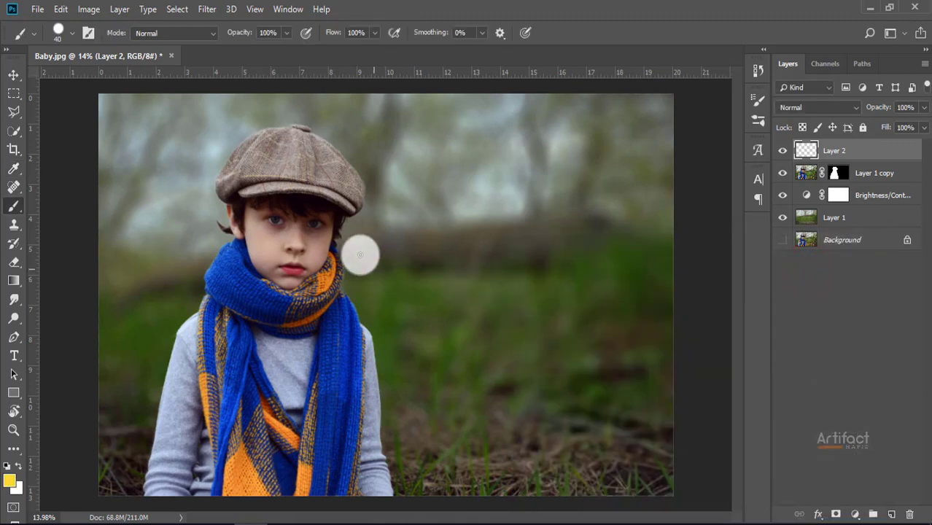
Enlarge the brush to 2400 px and switch it to a soft round tip
{"action": "key", "text": "bracketright"}
{"action": "key", "text": "bracketright"}
{"action": "key", "text": "bracketright"}
{"action": "key", "text": "bracketright"}
{"action": "key", "text": "bracketright"}
{"action": "key", "text": "bracketright"}
{"action": "key", "text": "bracketright"}
{"action": "key", "text": "bracketright"}
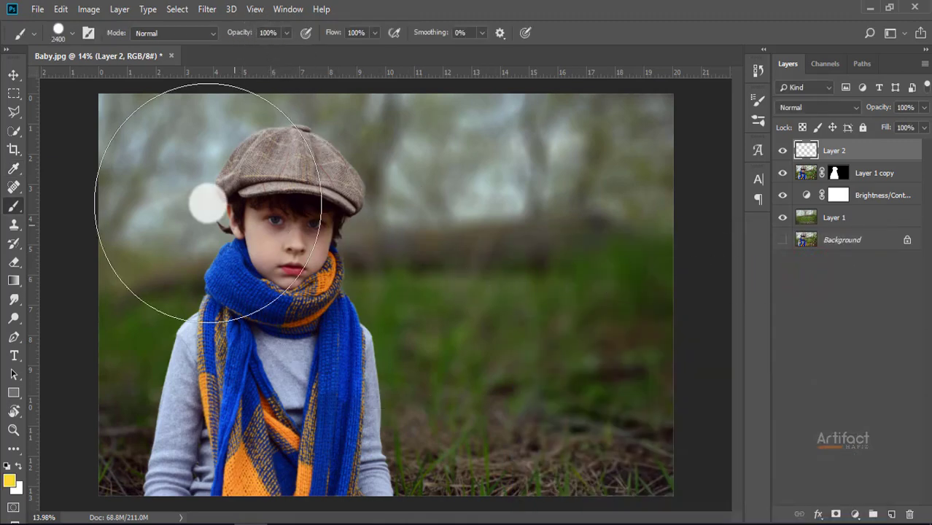
{"action": "left_click", "coordinate": [58, 33]}
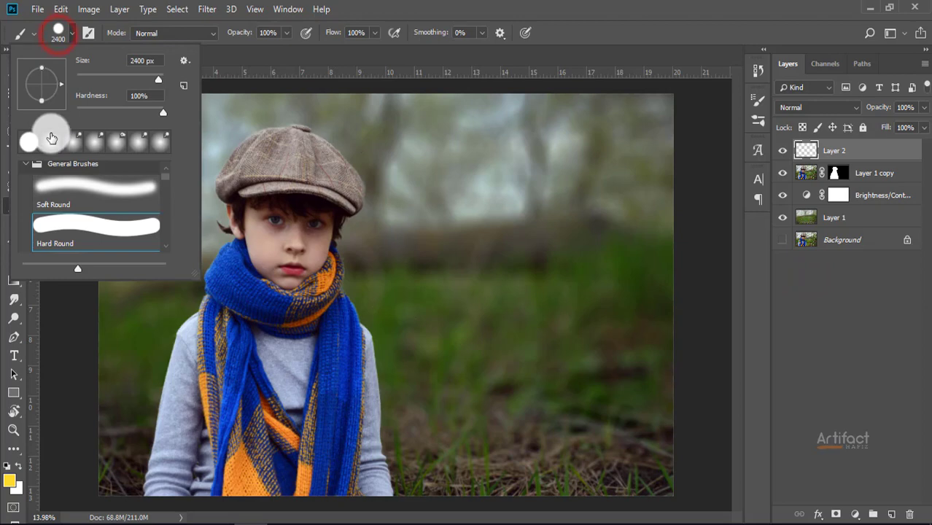
{"action": "left_click", "coordinate": [50, 138]}
{"action": "left_click", "coordinate": [442, 9]}
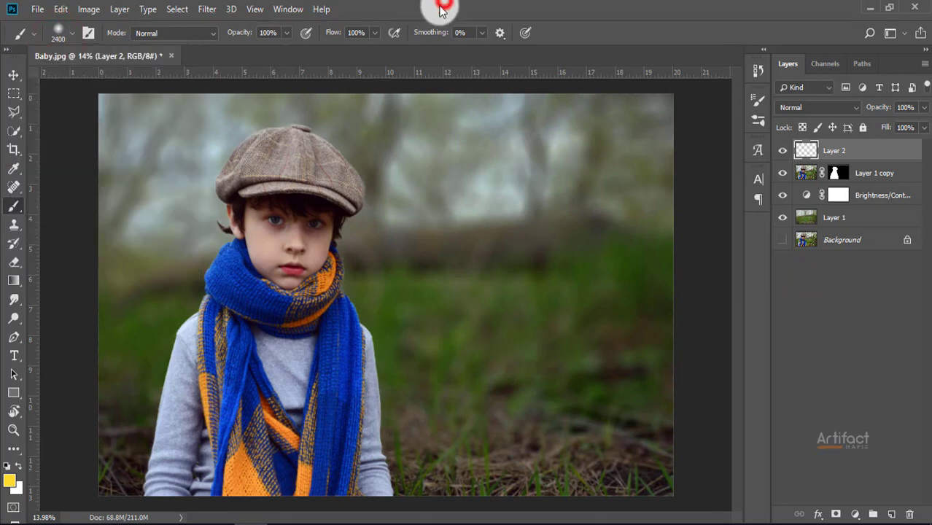
Increase the soft brush to 2700 px and paint a single yellow glow on Layer 2 beside the boy's scarf
{"action": "key", "text": "bracketright"}
{"action": "key", "text": "bracketright"}
{"action": "key", "text": "bracketright"}
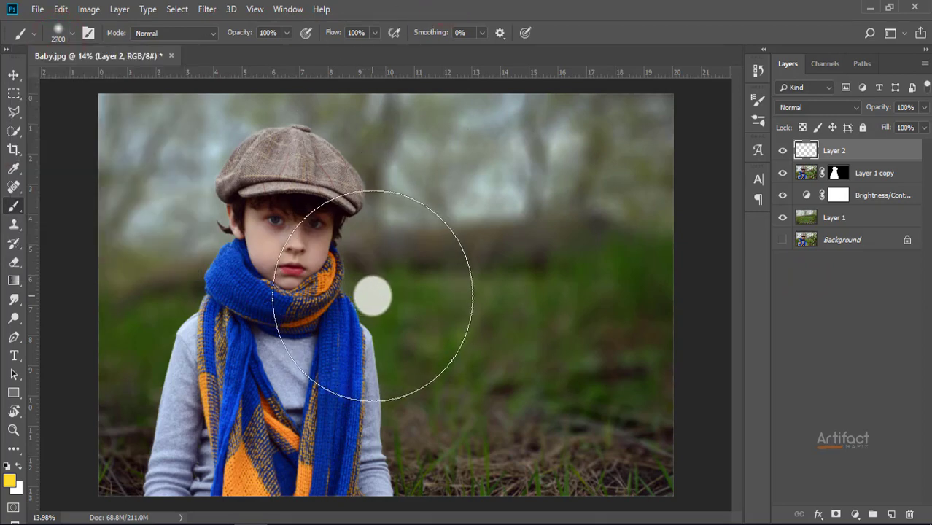
{"action": "left_click", "coordinate": [373, 295]}
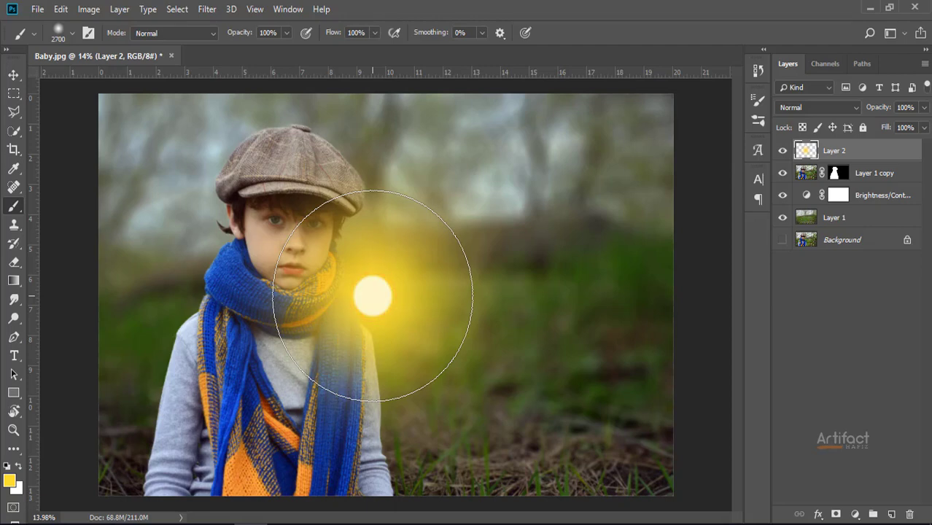
Move the yellow glow on Layer 2 across the photo to its left edge, beside the boy's cap
{"action": "left_click", "coordinate": [15, 75]}
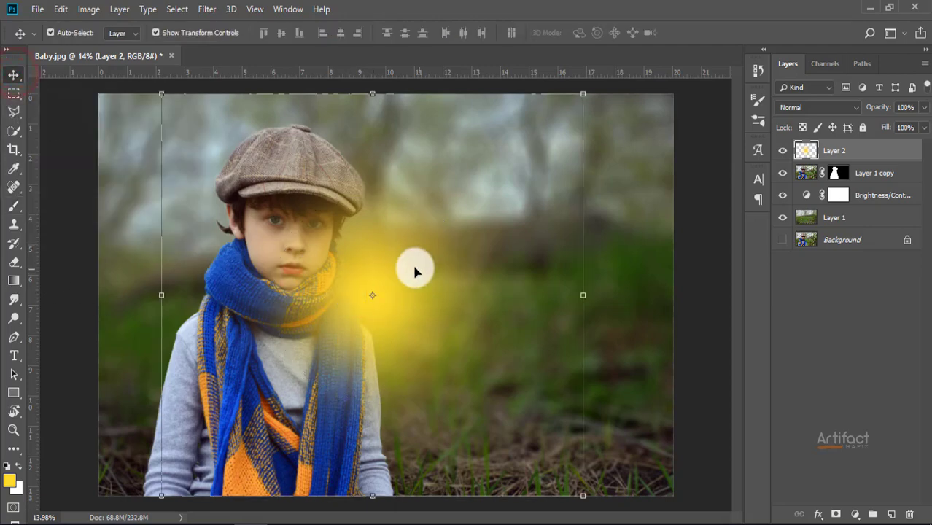
{"action": "mouse_move", "coordinate": [404, 267]}
{"action": "left_mouse_down"}
{"action": "mouse_move", "coordinate": [592, 320]}
{"action": "mouse_move", "coordinate": [569, 330]}
{"action": "left_mouse_up"}
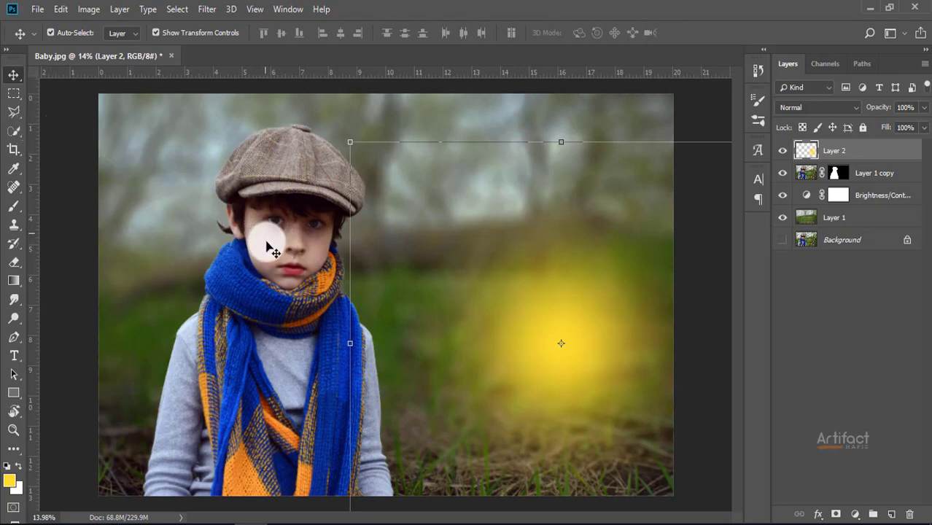
{"action": "left_click_drag", "start_coordinate": [535, 320], "coordinate": [89, 181]}
Scale the yellow glow to about 208% and place its centre near the photo's upper-left corner, applying the transform
{"action": "key", "text": "ctrl+minus"}
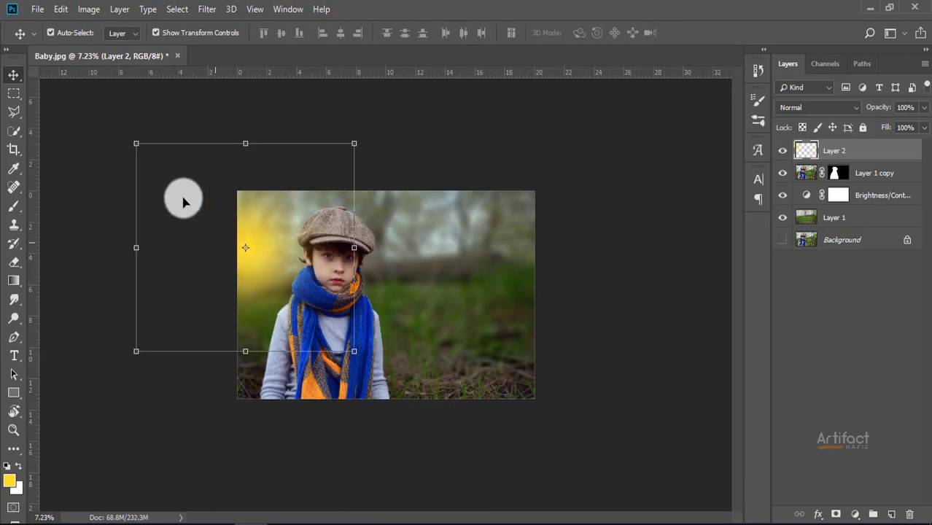
{"action": "left_click_drag", "start_coordinate": [132, 144], "coordinate": [42, 52]}
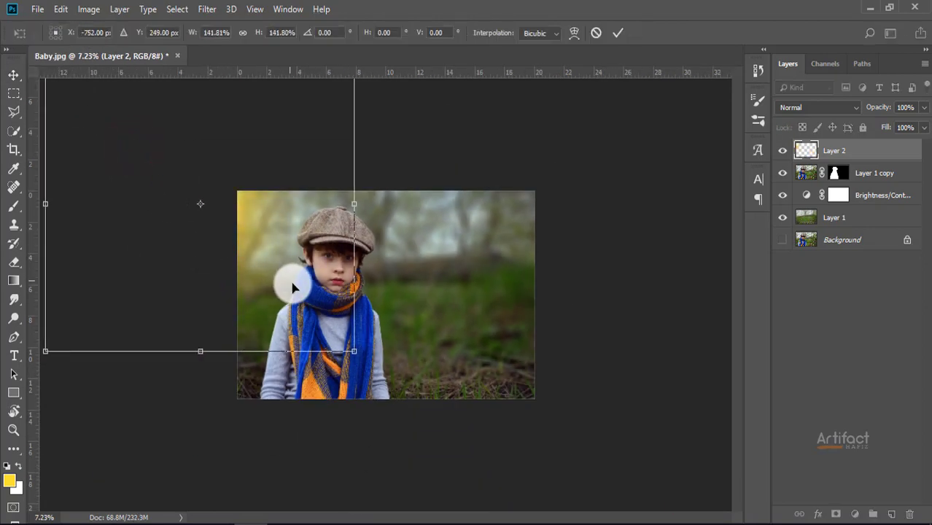
{"action": "left_click_drag", "start_coordinate": [357, 353], "coordinate": [486, 478]}
{"action": "left_click_drag", "start_coordinate": [344, 319], "coordinate": [326, 265]}
{"action": "key", "text": "ctrl+plus"}
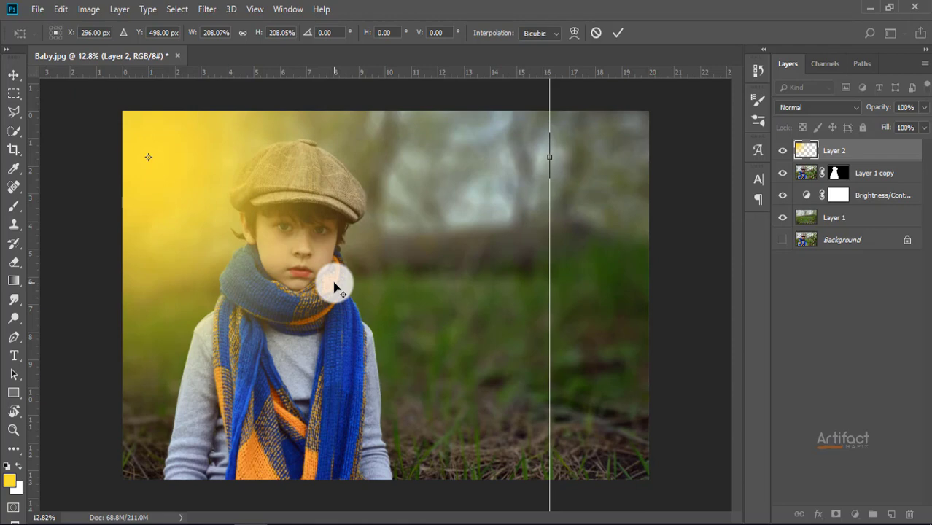
{"action": "scroll", "coordinate": [335, 288], "scroll_direction": "up", "scroll_amount": 2}
{"action": "scroll", "coordinate": [334, 284], "scroll_direction": "down", "scroll_amount": 3}
{"action": "scroll", "coordinate": [334, 284], "scroll_direction": "up", "scroll_amount": 1}
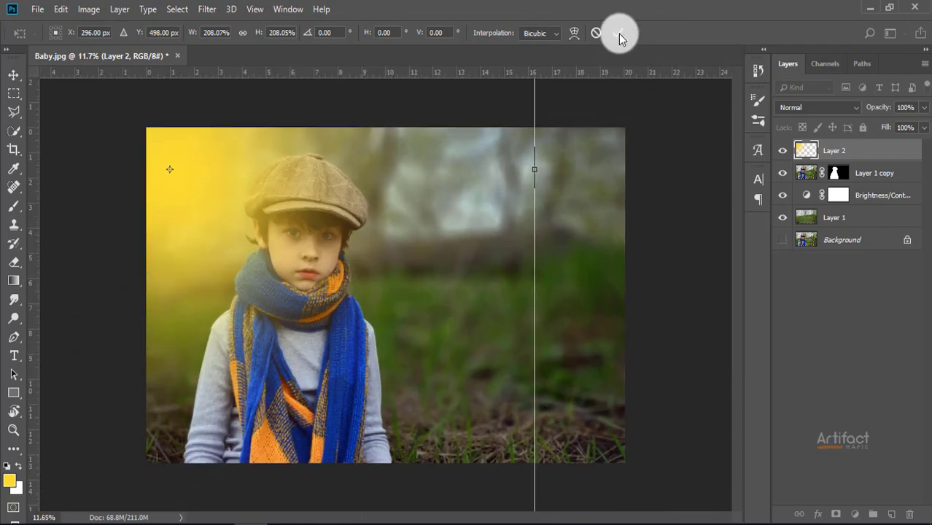
{"action": "left_click", "coordinate": [619, 34]}
Set Layer 2's blend mode to Screen and its opacity to 84%
{"action": "left_click", "coordinate": [801, 108]}
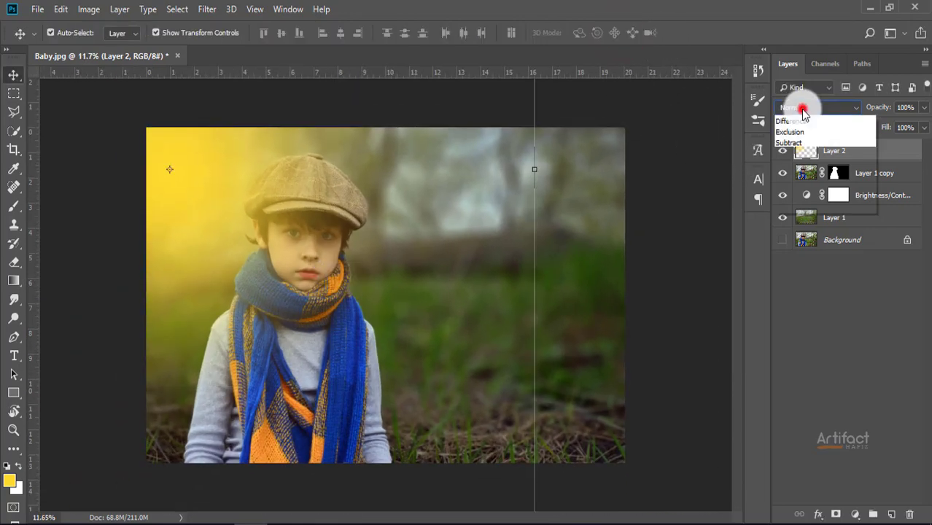
{"action": "left_click", "coordinate": [797, 226]}
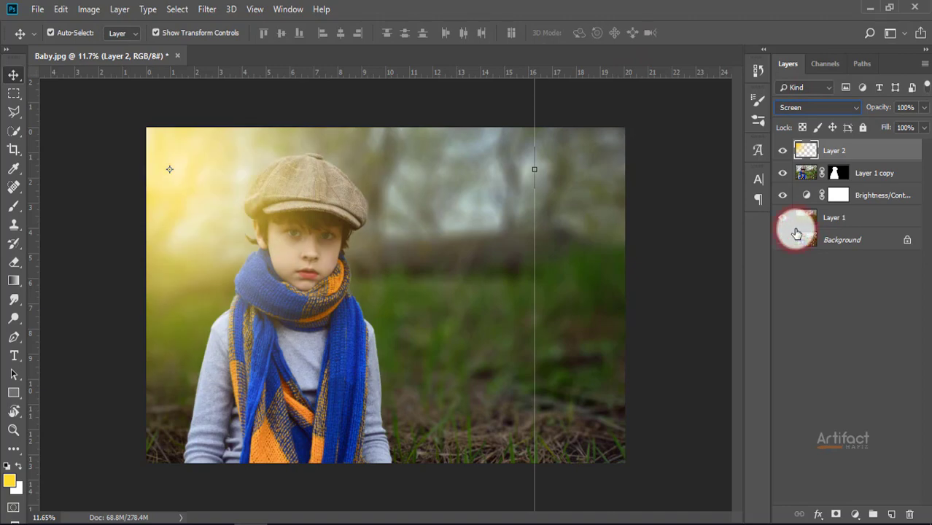
{"action": "left_click", "coordinate": [923, 107]}
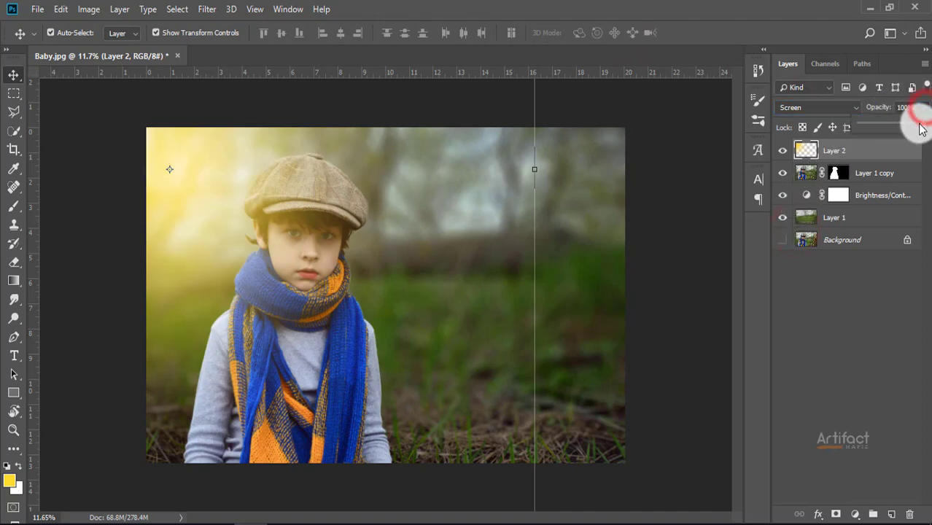
{"action": "mouse_move", "coordinate": [922, 129]}
{"action": "left_mouse_down"}
{"action": "mouse_move", "coordinate": [901, 132]}
{"action": "mouse_move", "coordinate": [916, 131]}
{"action": "left_mouse_up"}
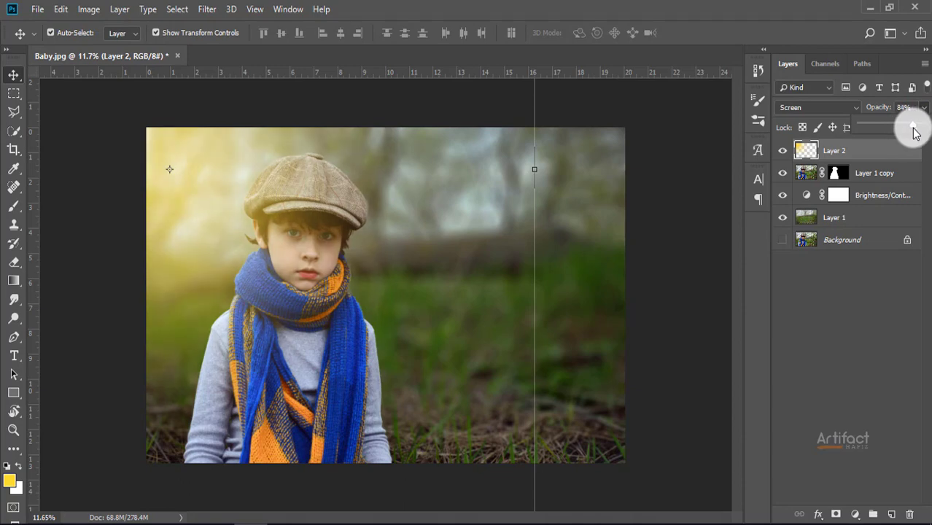
{"action": "left_click", "coordinate": [317, 240]}
{"action": "key", "text": "ctrl+plus"}
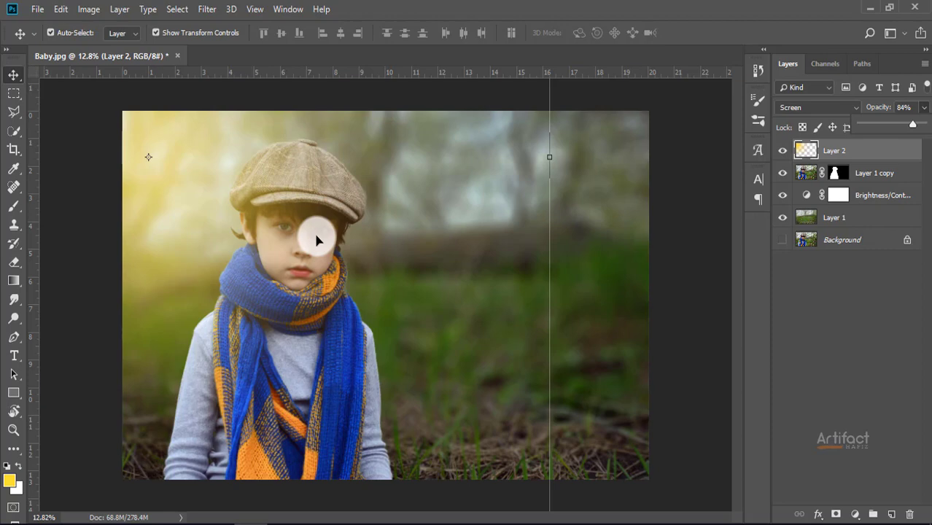
Nudge the boy on Layer 1 copy down and back up until he sits slightly below his original position
{"action": "left_click", "coordinate": [874, 168]}
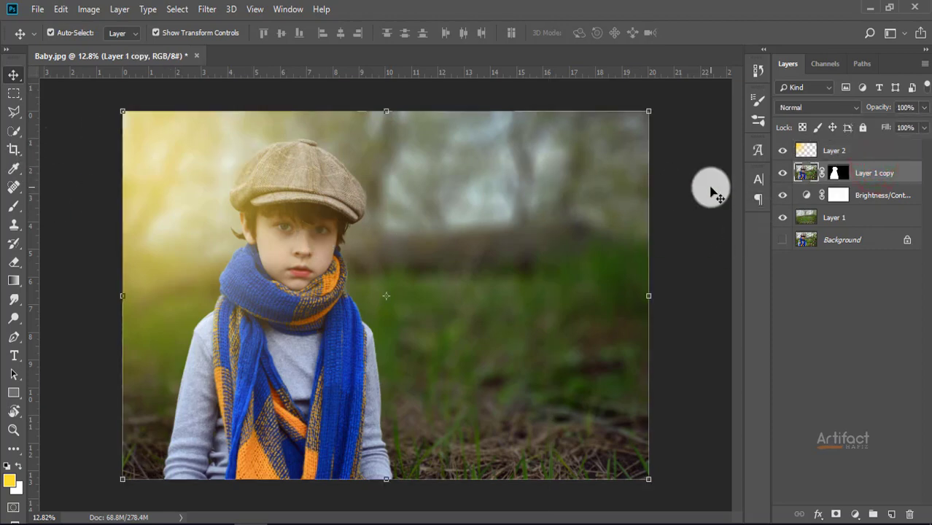
{"action": "left_click", "coordinate": [846, 177]}
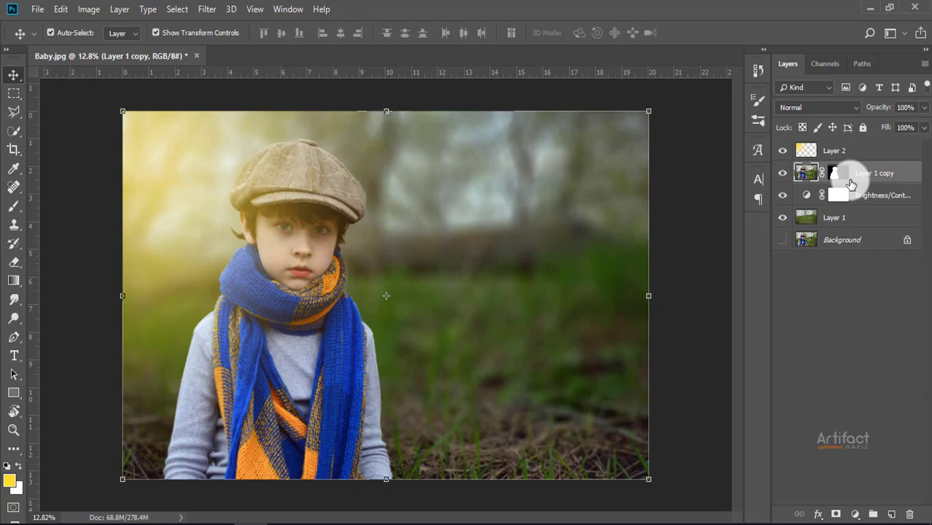
{"action": "left_click", "coordinate": [876, 172]}
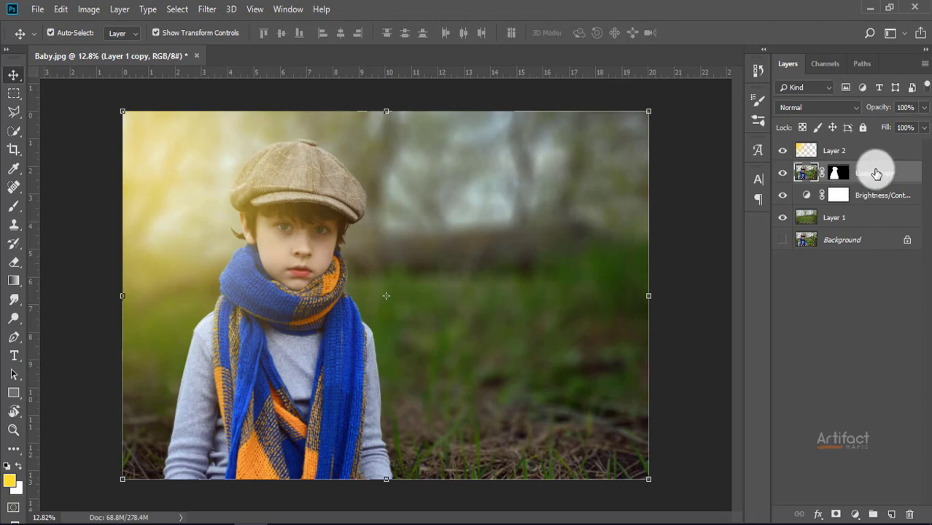
{"action": "left_click", "coordinate": [284, 264]}
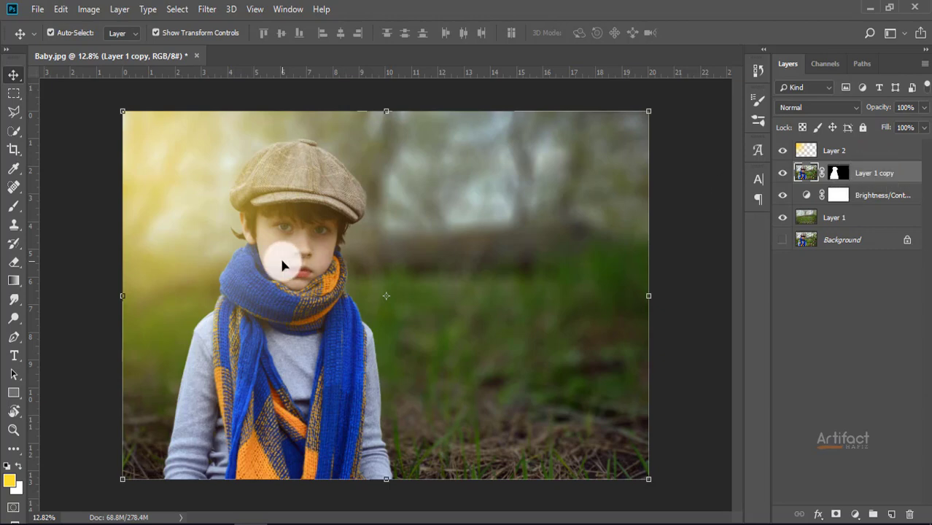
{"action": "key", "text": "Down"}
{"action": "key", "text": "Down"}
{"action": "key", "text": "Down"}
{"action": "key", "text": "Down"}
{"action": "key", "text": "Down"}
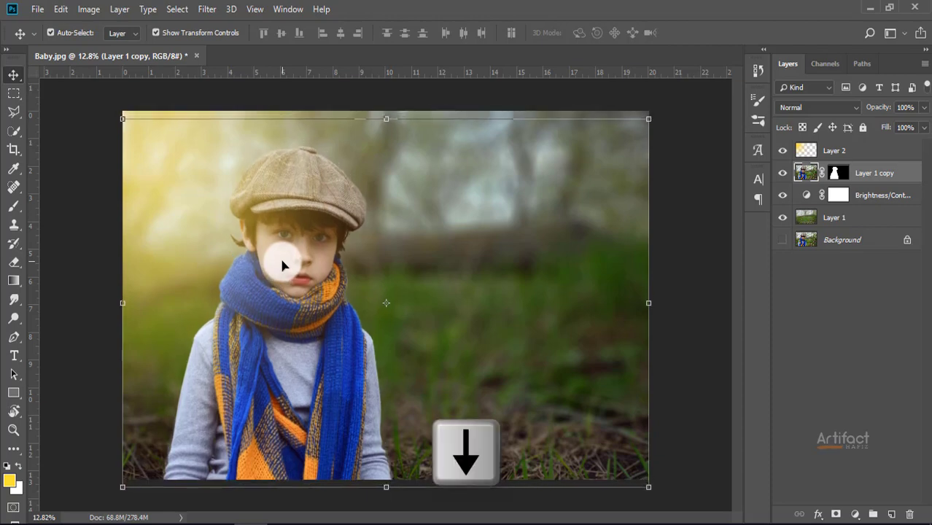
{"action": "key", "text": "Down"}
{"action": "key", "text": "Down"}
{"action": "key", "text": "Down"}
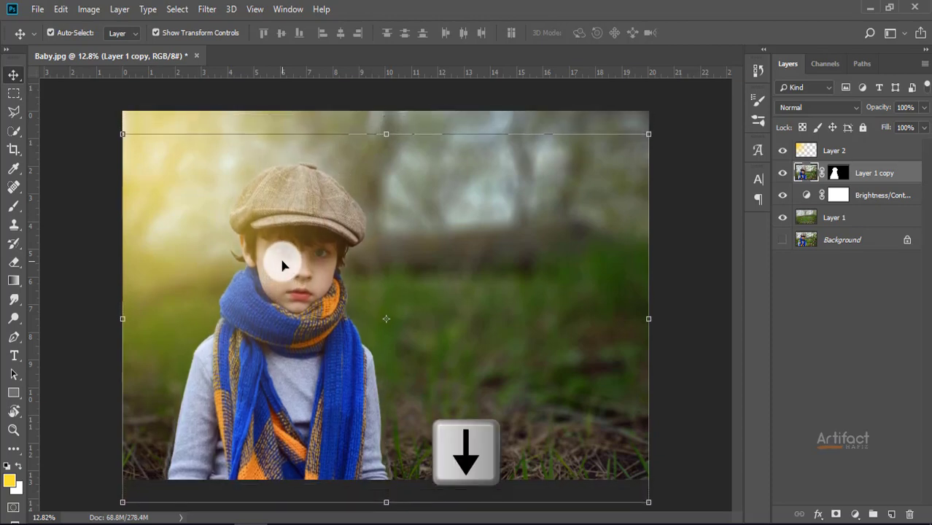
{"action": "key", "text": "Up"}
{"action": "key", "text": "Up"}
{"action": "key", "text": "Up"}
{"action": "key", "text": "Up"}
{"action": "key", "text": "Up"}
{"action": "key", "text": "Up"}
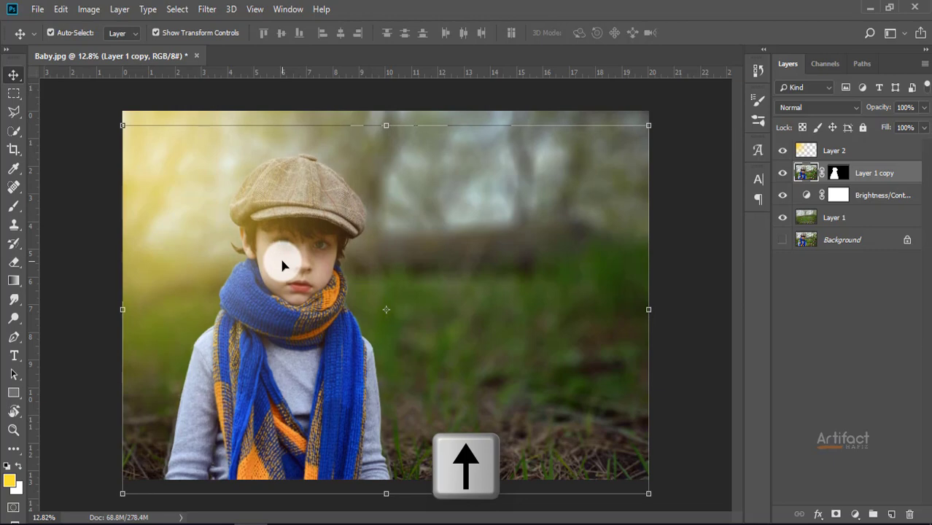
{"action": "key", "text": "Up"}
{"action": "key", "text": "Up"}
{"action": "key", "text": "Up"}
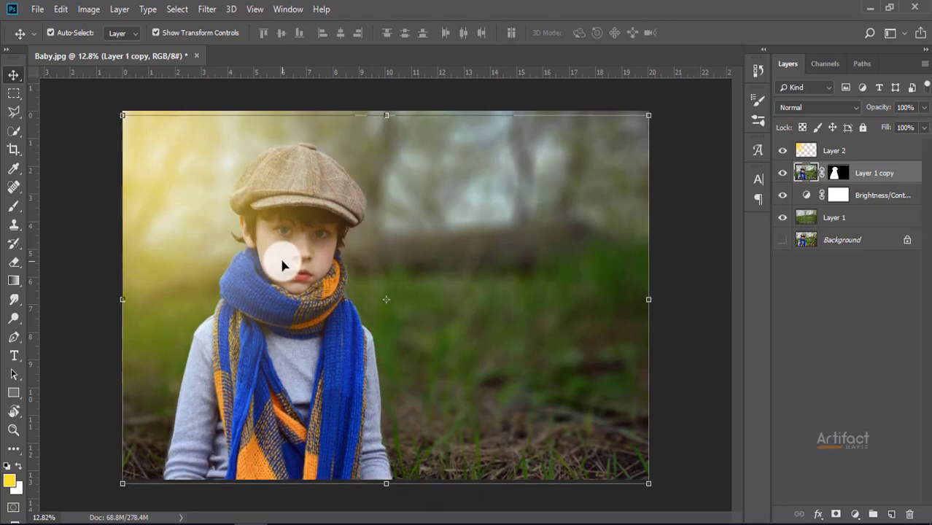
{"action": "key", "text": "Down"}
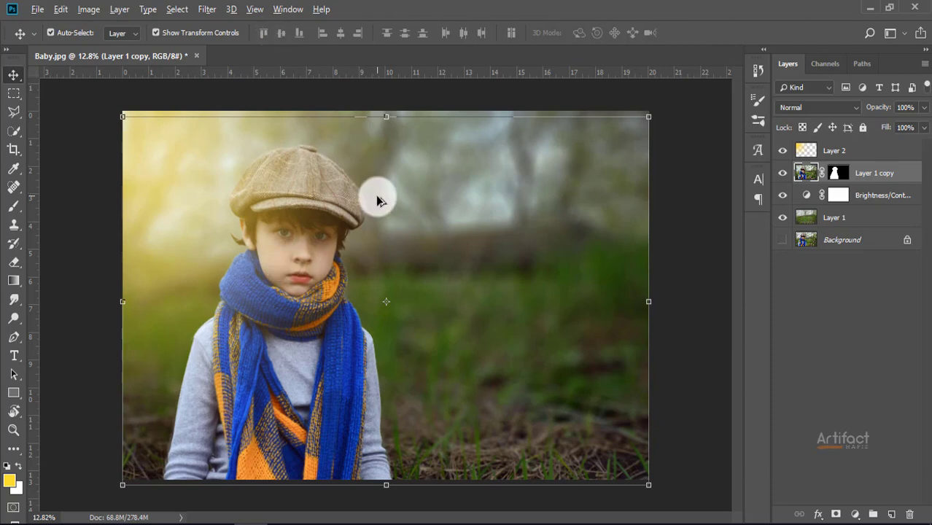
Hide and show Layer 2 to compare the photo without and with the yellow glow
{"action": "key", "text": "ctrl+0"}
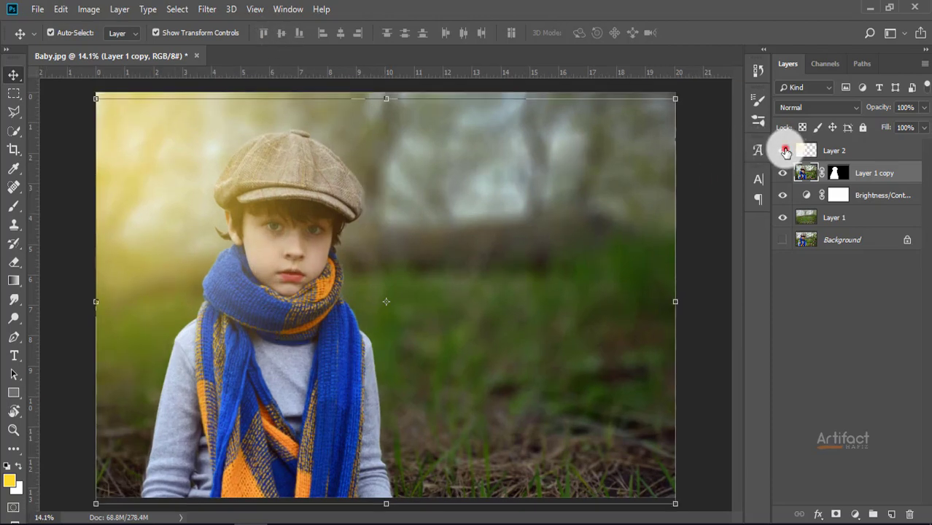
{"action": "left_click", "coordinate": [784, 151]}
{"action": "left_click", "coordinate": [784, 151]}
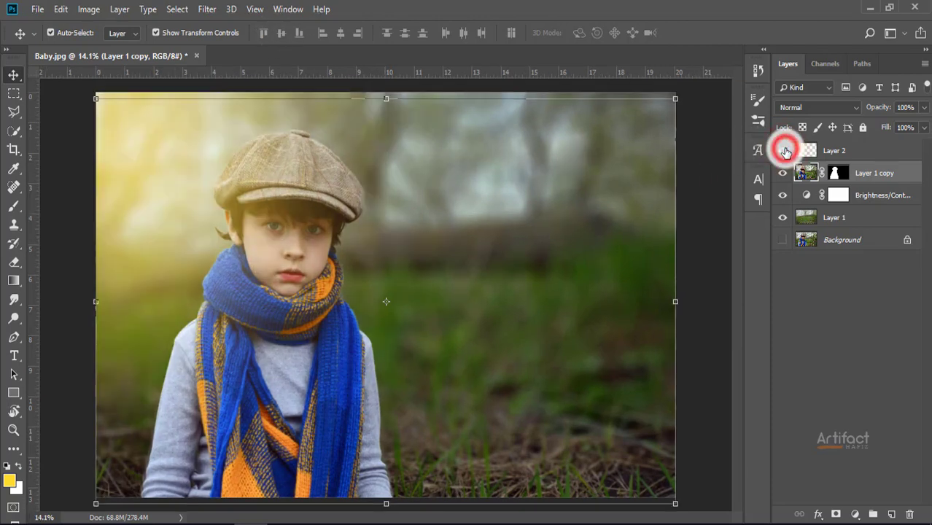
{"action": "key", "text": "ctrl+plus"}
{"action": "key", "text": "ctrl+0"}
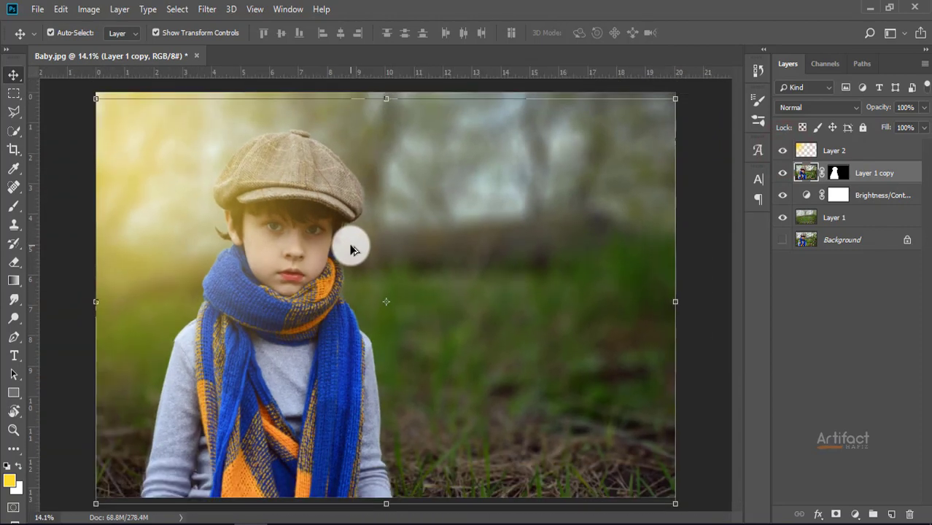
Add a Gradient Map adjustment above Layer 2 in Soft Light mode and set its opacity to 63%
{"action": "left_click", "coordinate": [832, 151]}
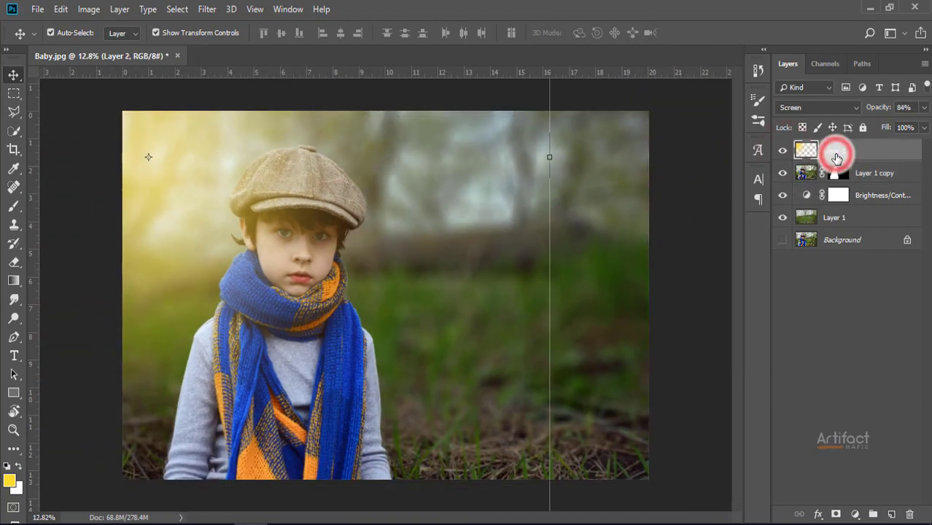
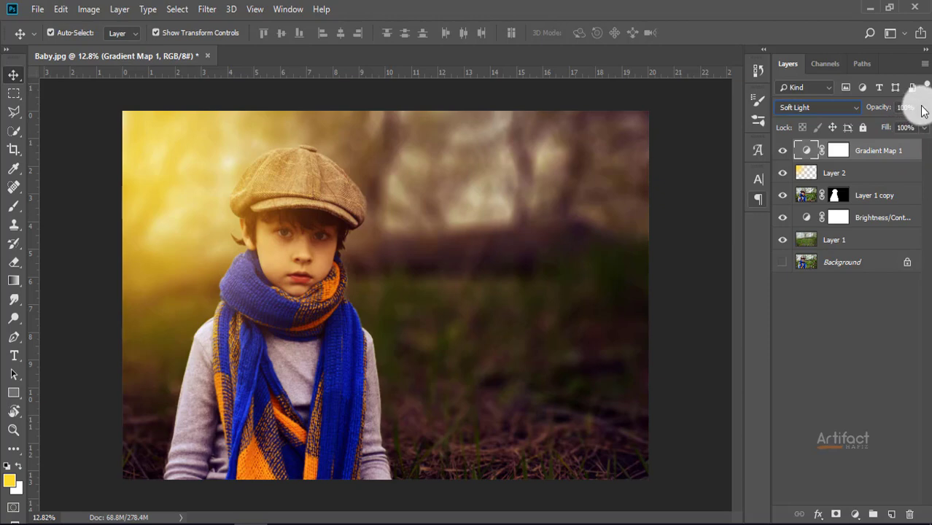
{"action": "left_click", "coordinate": [924, 108]}
{"action": "left_click_drag", "start_coordinate": [921, 125], "coordinate": [901, 130]}
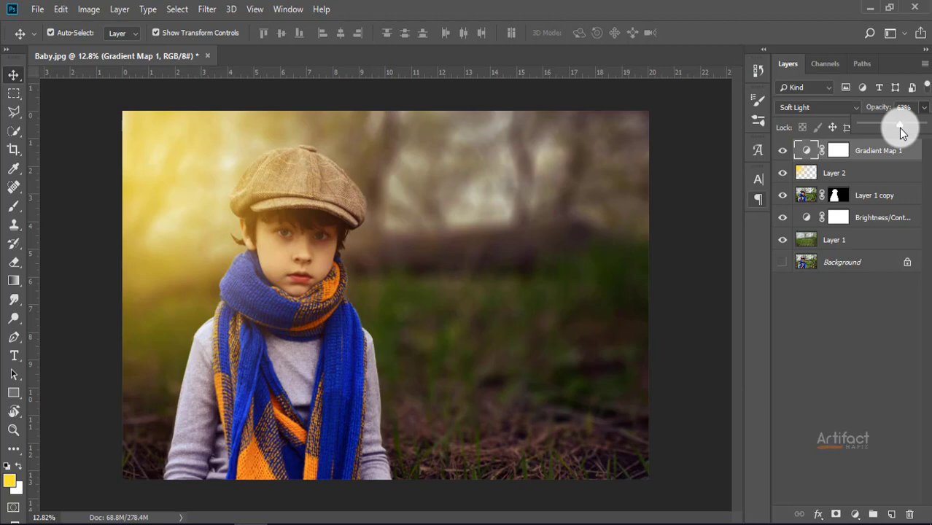
Lower the opacity of the Gradient Map 1 adjustment to 53%
{"action": "left_click_drag", "start_coordinate": [901, 130], "coordinate": [897, 130]}
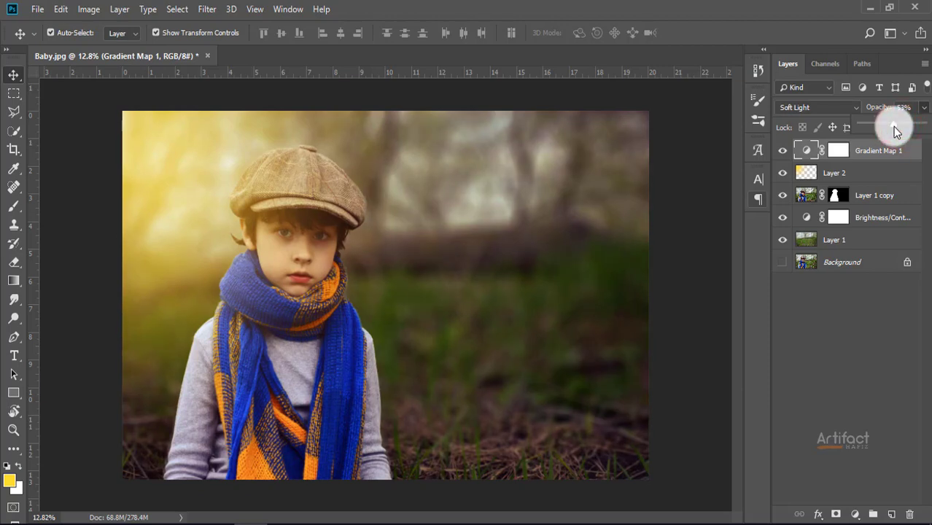
{"action": "left_click", "coordinate": [893, 151]}
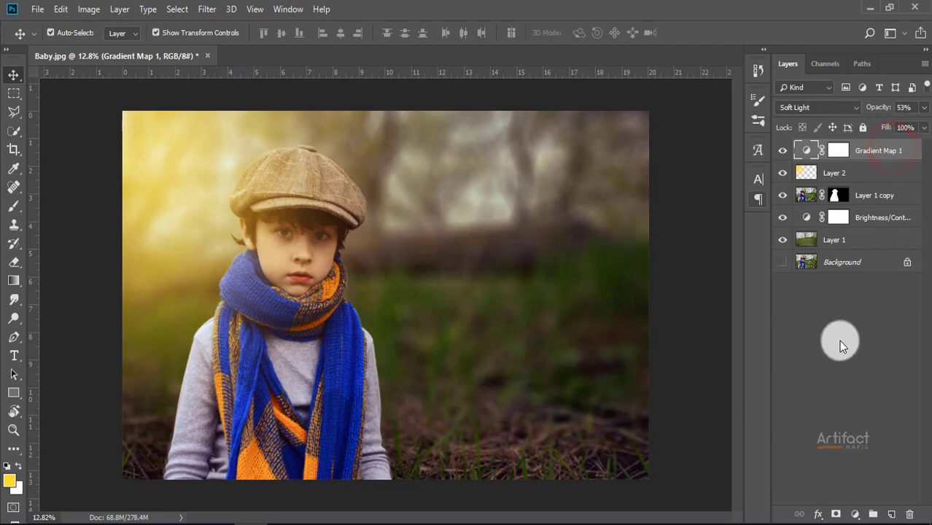
Add a Color Lookup adjustment above Gradient Map 1 using the Soft_Warming.look 3DLUT file
{"action": "left_click", "coordinate": [853, 515]}
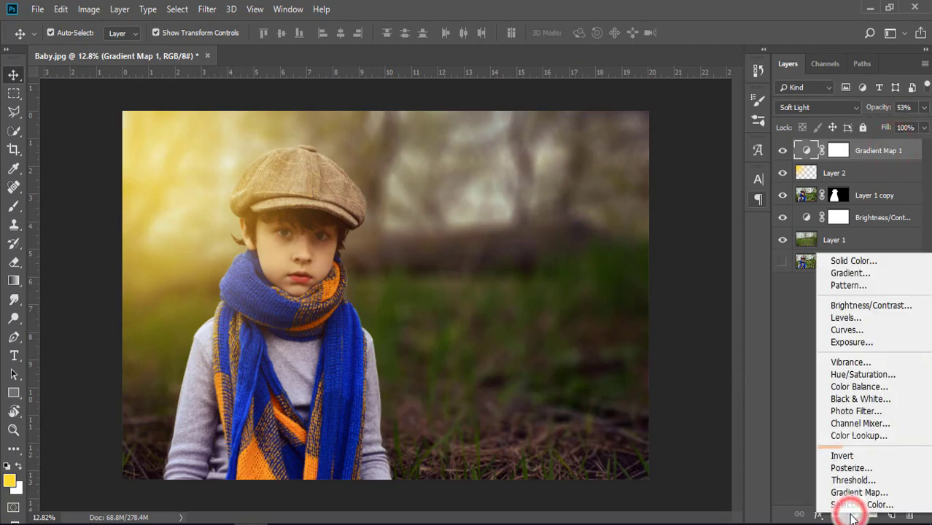
{"action": "left_click", "coordinate": [851, 436]}
{"action": "left_click", "coordinate": [626, 283]}
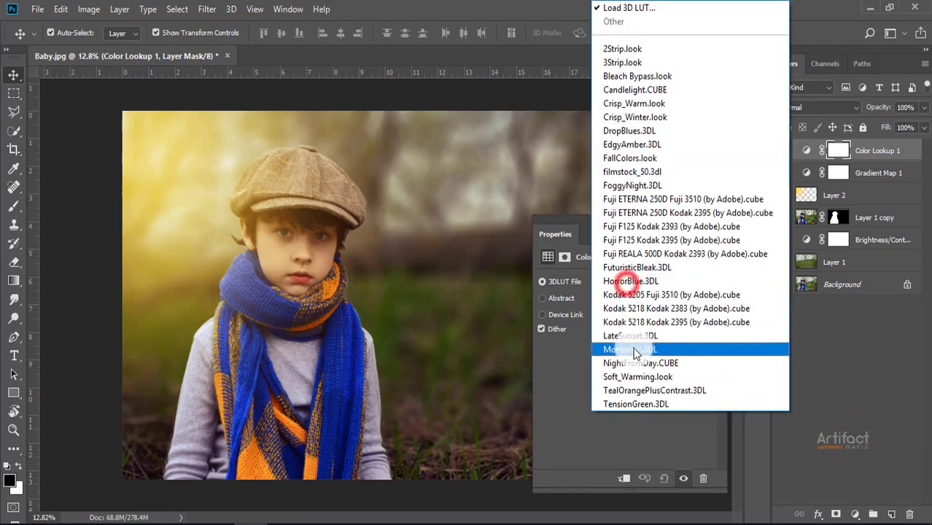
{"action": "left_click", "coordinate": [647, 376]}
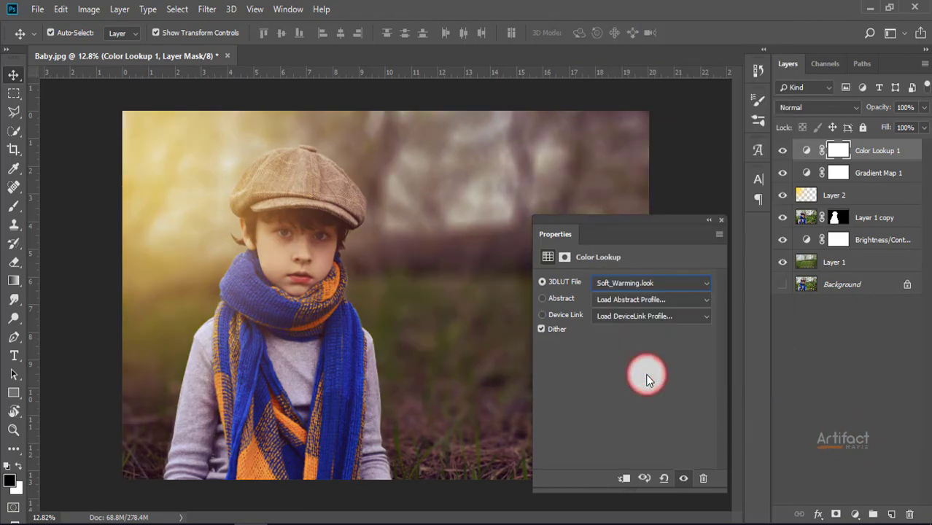
{"action": "left_click", "coordinate": [719, 221]}
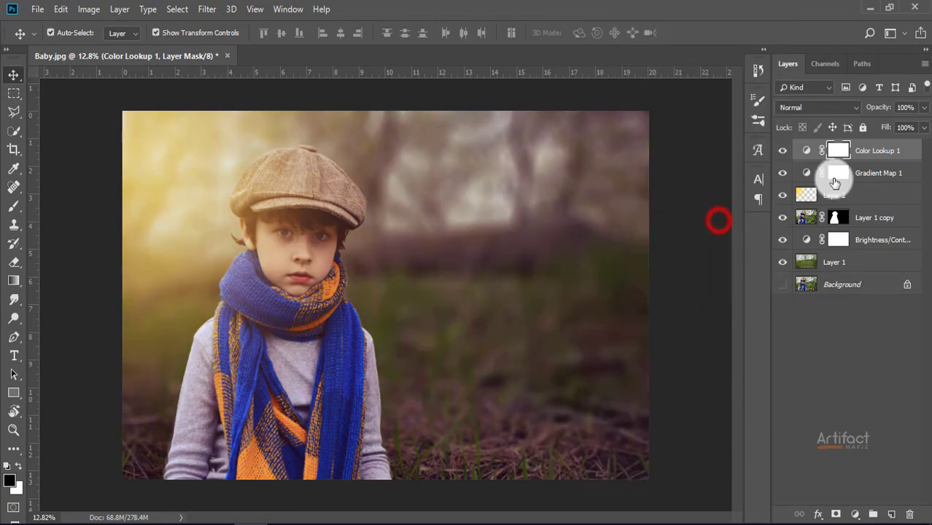
Add a second Gradient Map adjustment above Color Lookup 1 with the Blue, Red, Yellow preset gradient
{"action": "left_click", "coordinate": [872, 151]}
{"action": "left_click", "coordinate": [855, 514]}
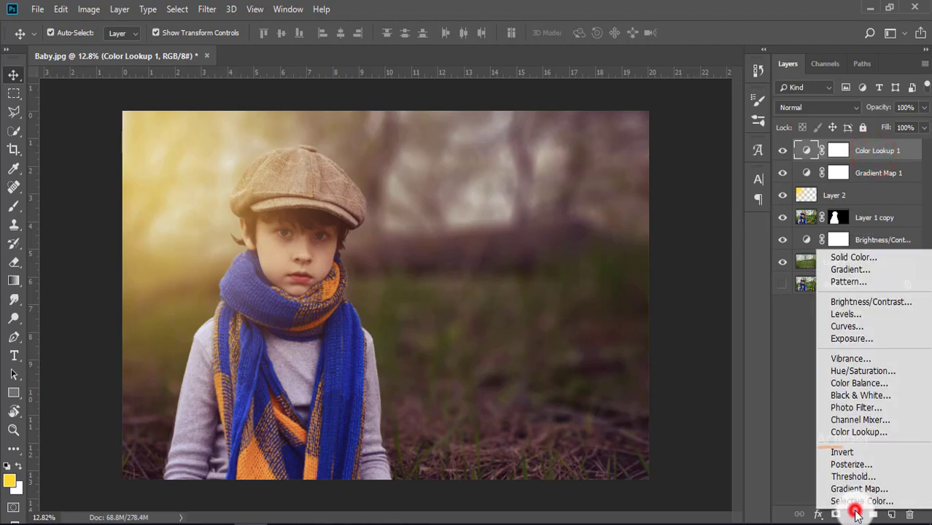
{"action": "left_click", "coordinate": [855, 489]}
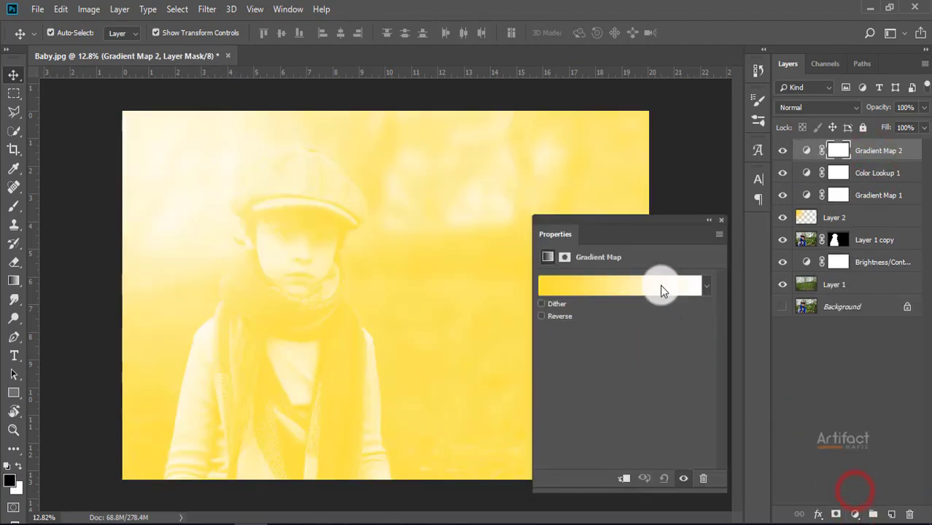
{"action": "left_click", "coordinate": [660, 285]}
{"action": "left_click", "coordinate": [683, 100]}
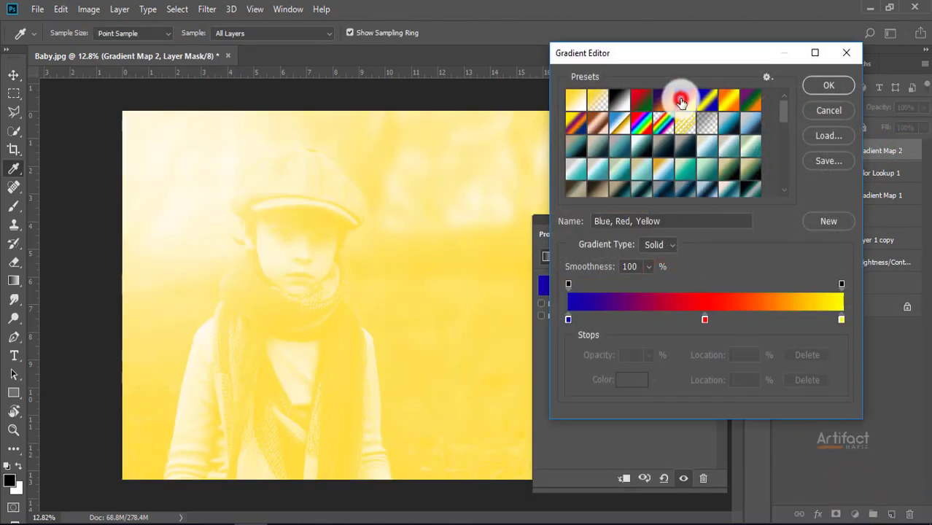
{"action": "left_click", "coordinate": [827, 86]}
Set Gradient Map 2's blend mode to Soft Light and its opacity to 11%
{"action": "left_click", "coordinate": [827, 116]}
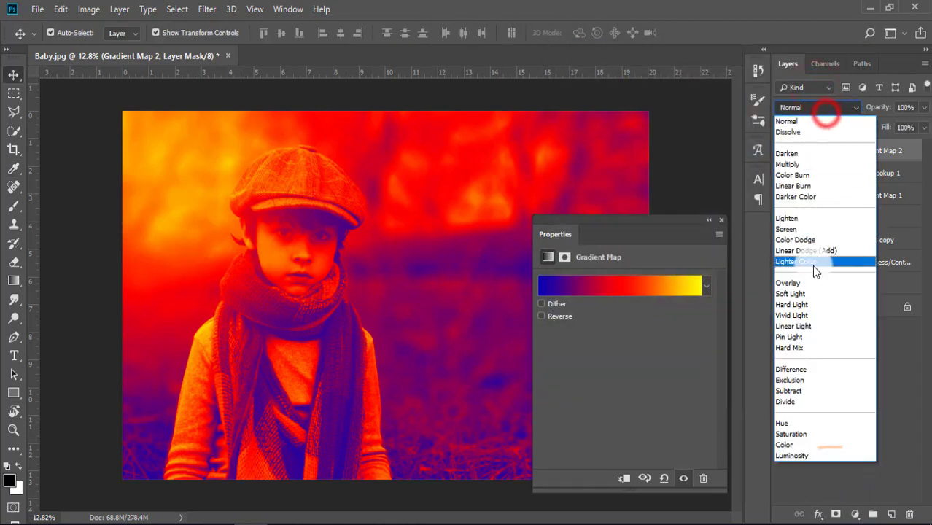
{"action": "left_click", "coordinate": [812, 291]}
{"action": "left_click", "coordinate": [719, 218]}
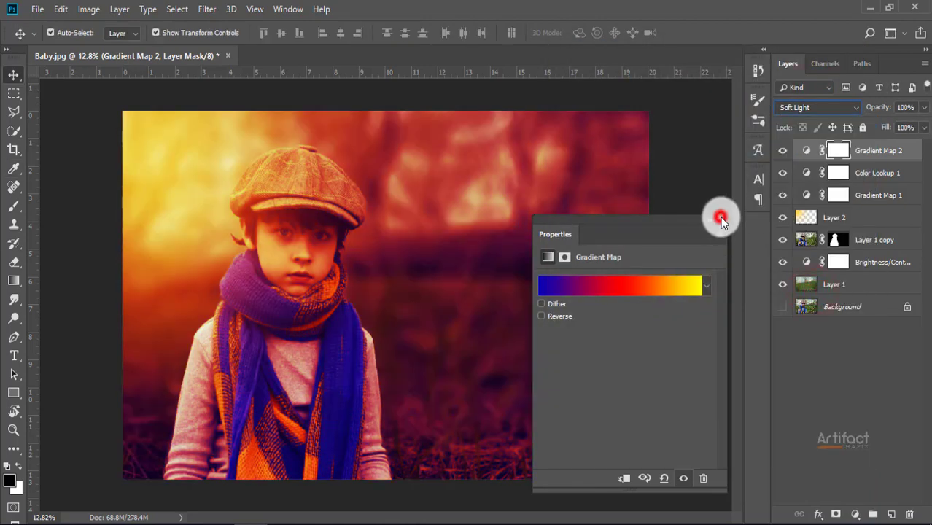
{"action": "left_click", "coordinate": [891, 146]}
{"action": "left_click", "coordinate": [922, 107]}
{"action": "left_click_drag", "start_coordinate": [922, 130], "coordinate": [865, 132]}
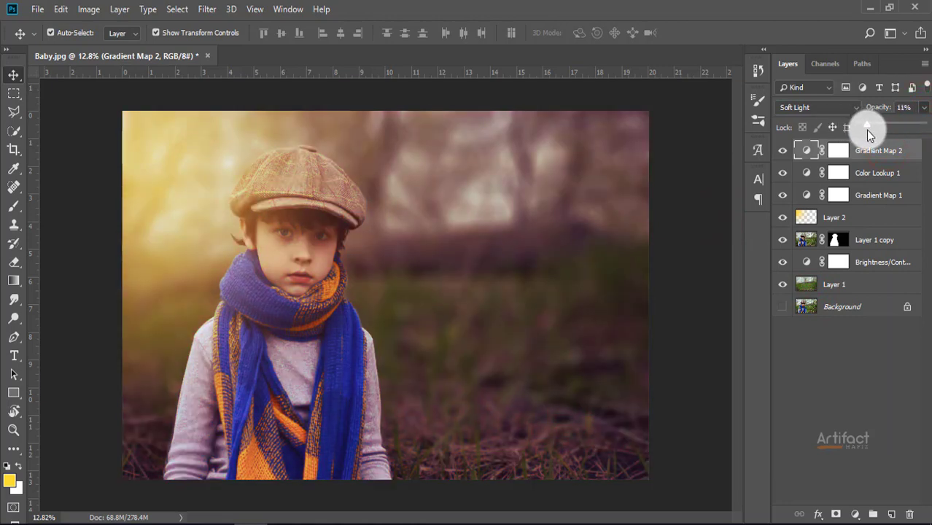
Hide and show Gradient Map 2 to compare the photo without and with its toning
{"action": "left_click", "coordinate": [782, 150]}
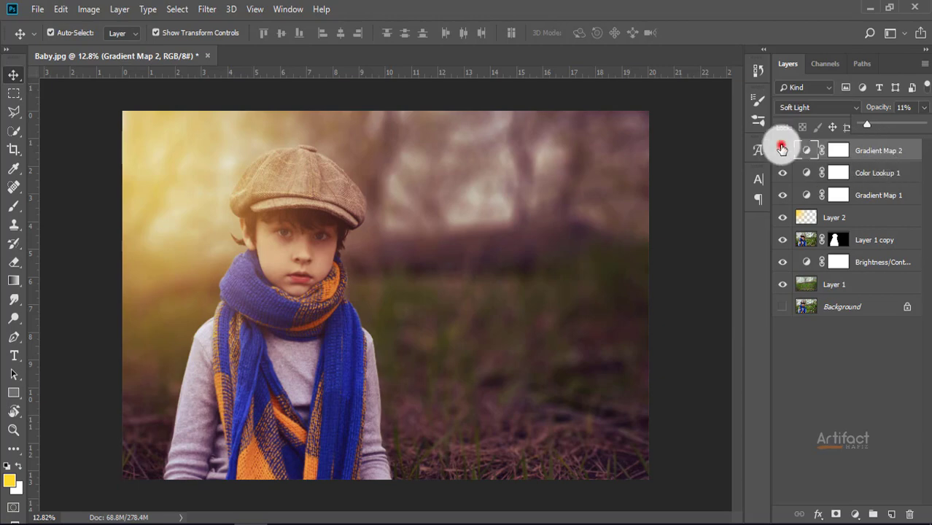
{"action": "left_click", "coordinate": [782, 150]}
{"action": "left_click", "coordinate": [901, 151]}
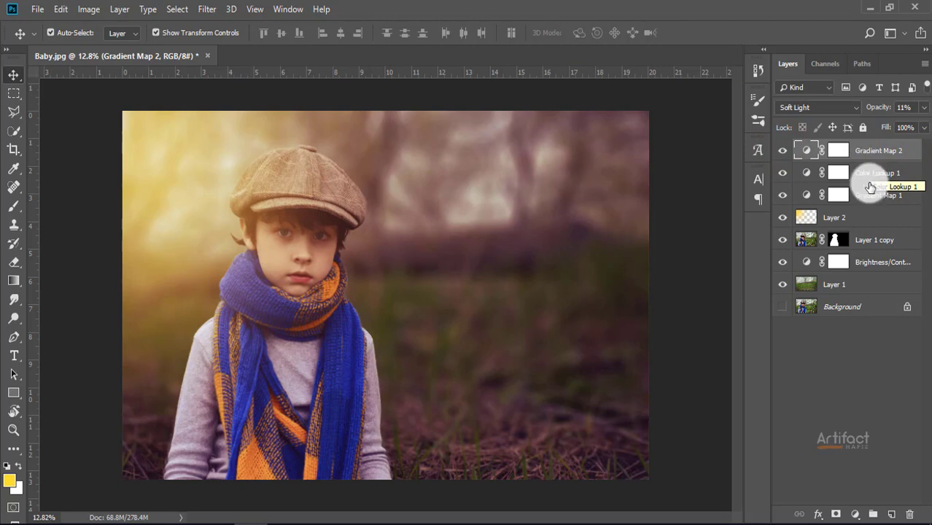
Try a Photo Filter adjustment above Gradient Map 2 with Warming Filter (85) at 59% density, and delete it
{"action": "left_click", "coordinate": [854, 513]}
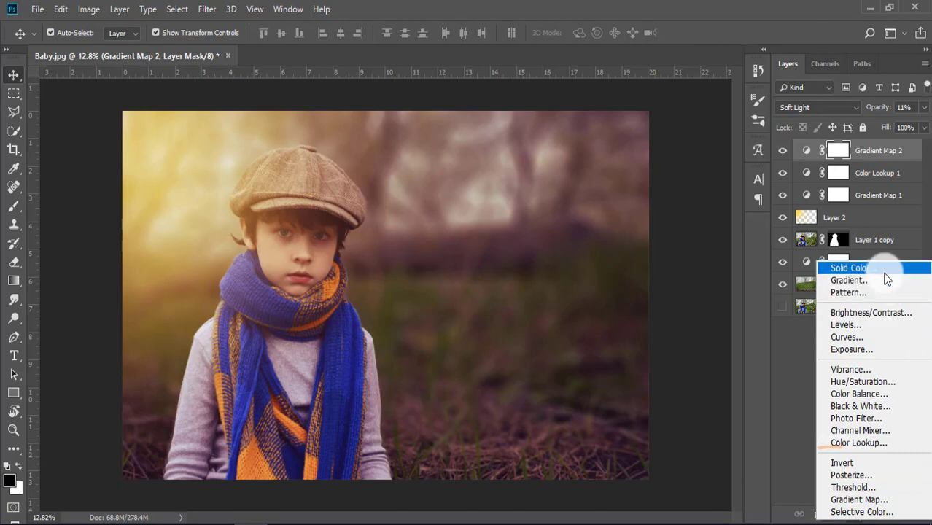
{"action": "left_click", "coordinate": [884, 418]}
{"action": "left_click", "coordinate": [683, 331]}
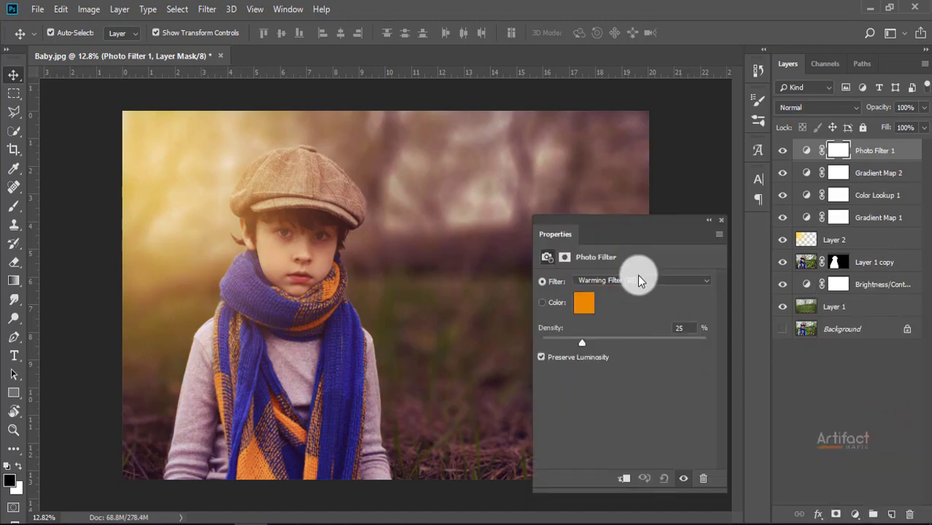
{"action": "left_click_drag", "start_coordinate": [581, 342], "coordinate": [638, 366]}
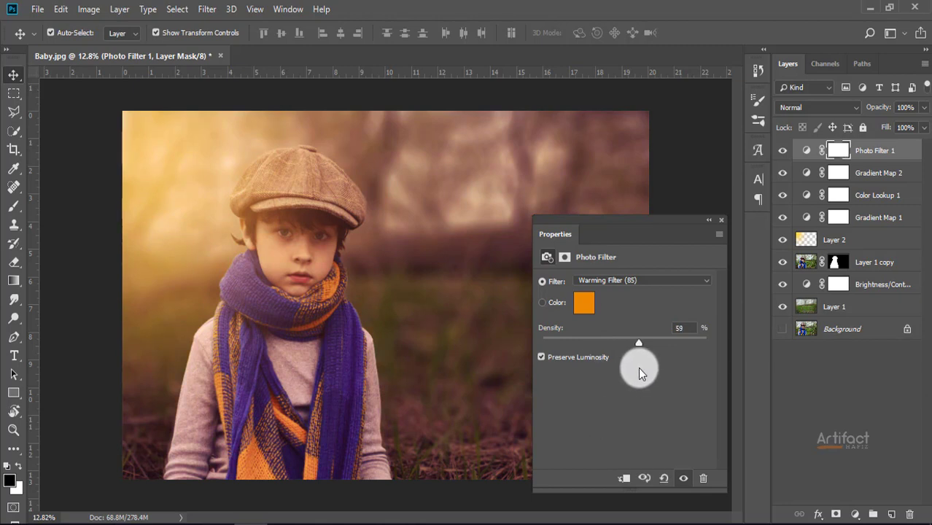
{"action": "left_click", "coordinate": [721, 219]}
{"action": "left_click", "coordinate": [869, 152]}
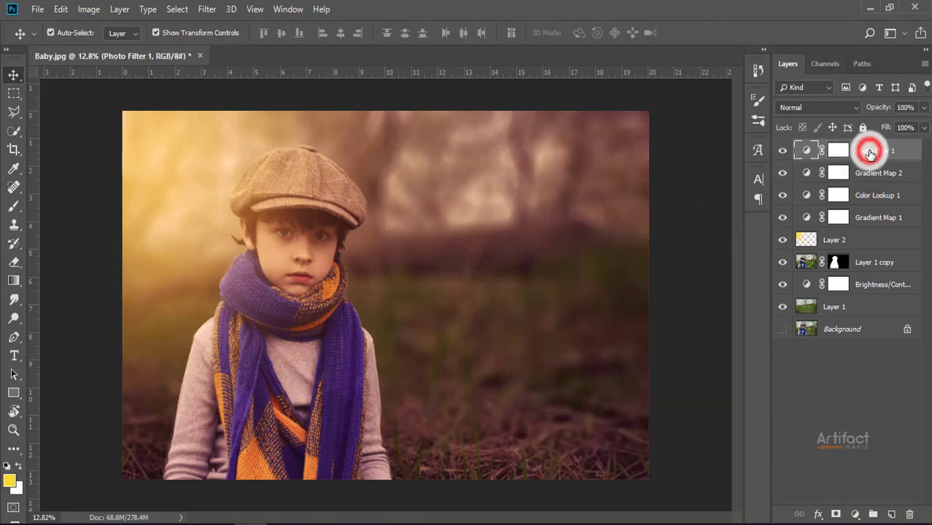
{"action": "key", "text": "Delete"}
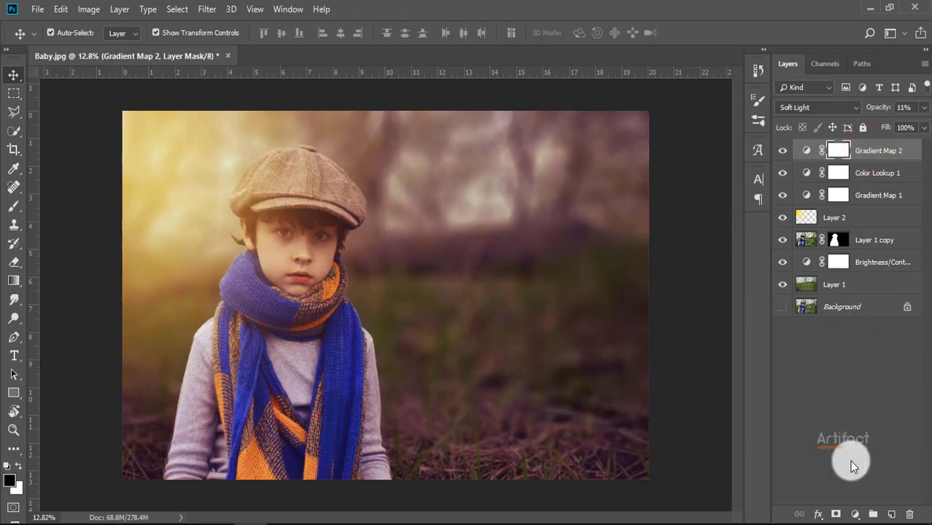
Add a Photo Filter adjustment above Gradient Map 2 with Warming Filter (85) at 50% density
{"action": "left_click", "coordinate": [854, 513]}
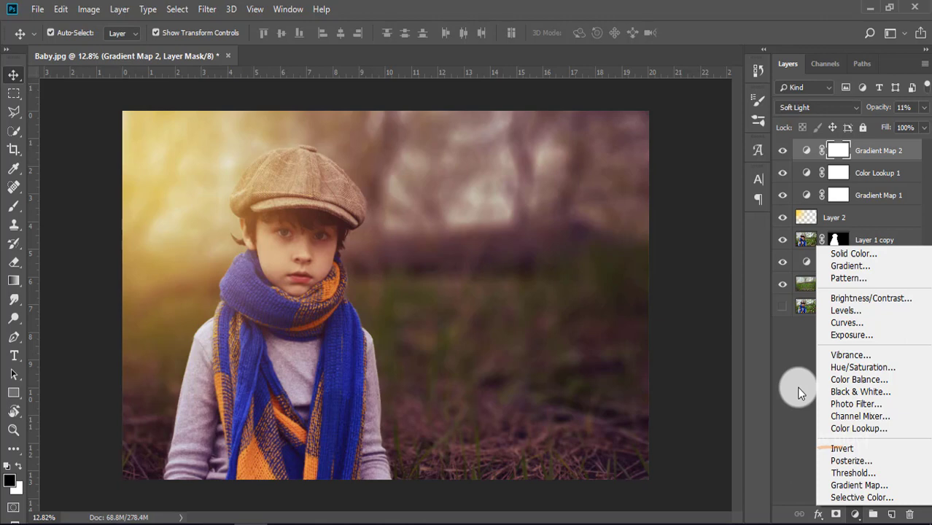
{"action": "left_click", "coordinate": [800, 393]}
{"action": "left_click", "coordinate": [876, 149]}
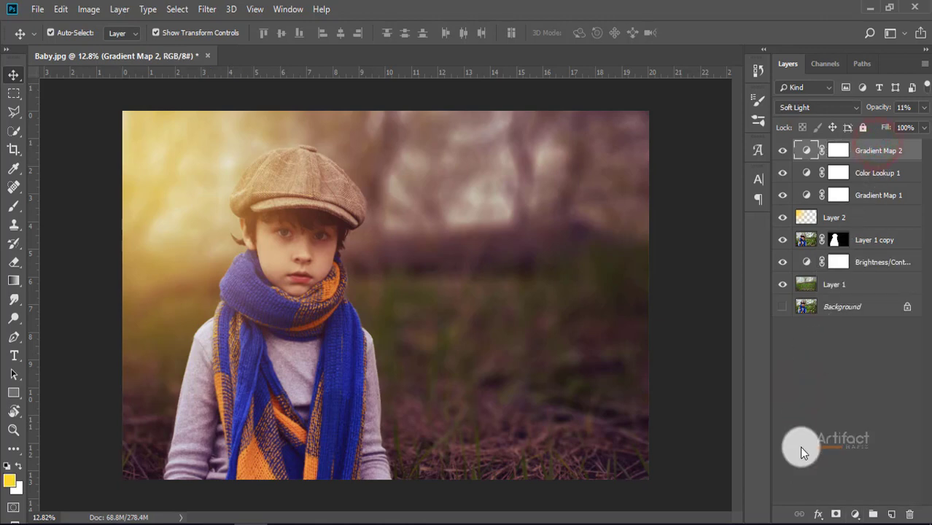
{"action": "left_click", "coordinate": [855, 514]}
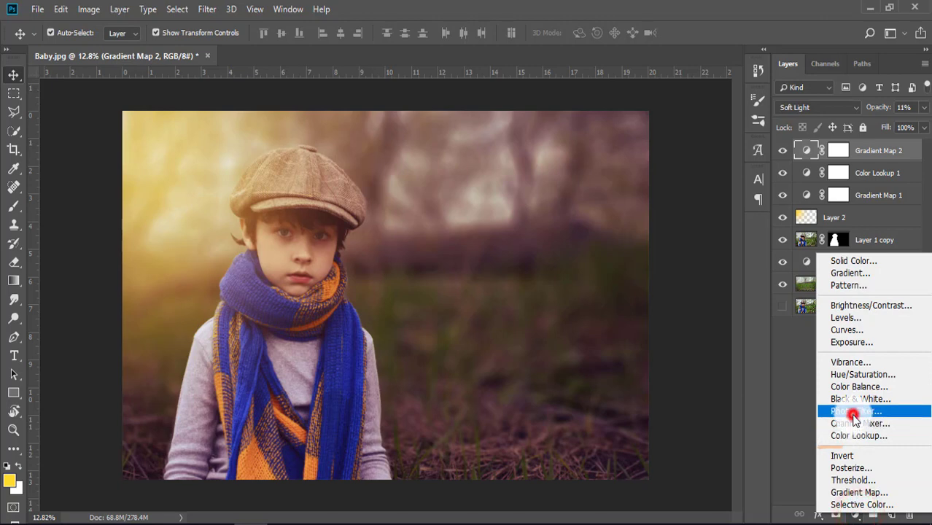
{"action": "left_click", "coordinate": [855, 412]}
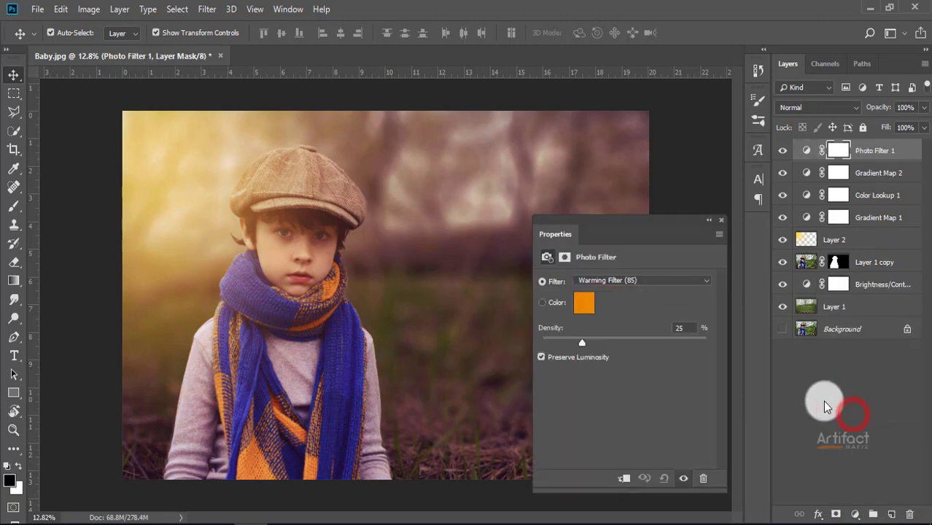
{"action": "left_click", "coordinate": [612, 285]}
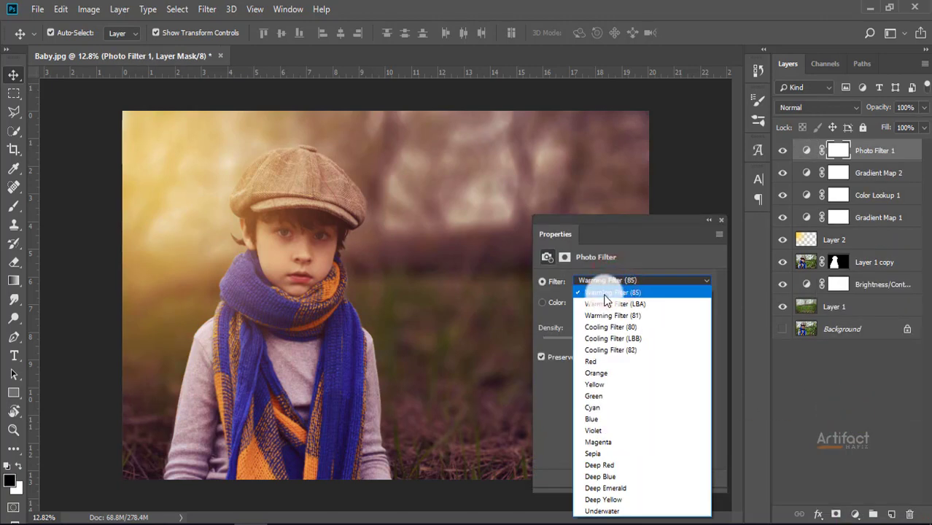
{"action": "left_click", "coordinate": [644, 281]}
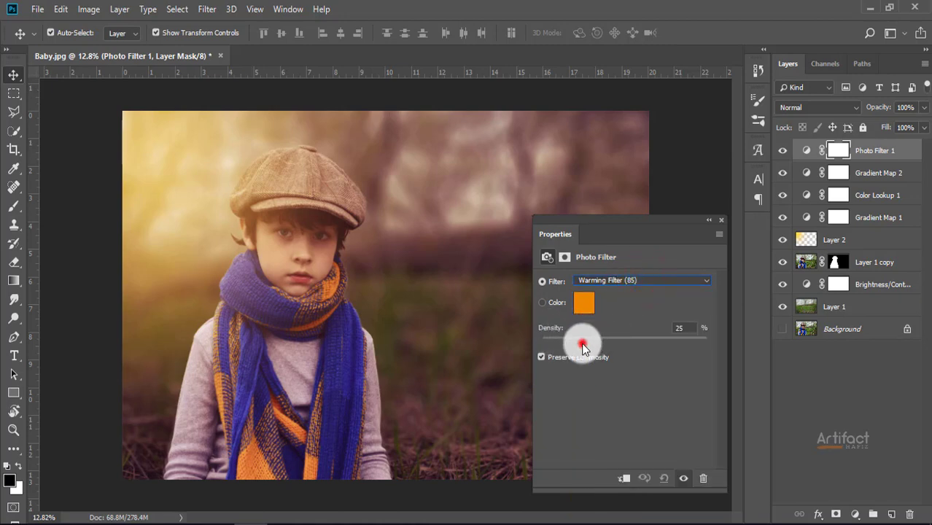
{"action": "left_click_drag", "start_coordinate": [642, 343], "coordinate": [623, 355]}
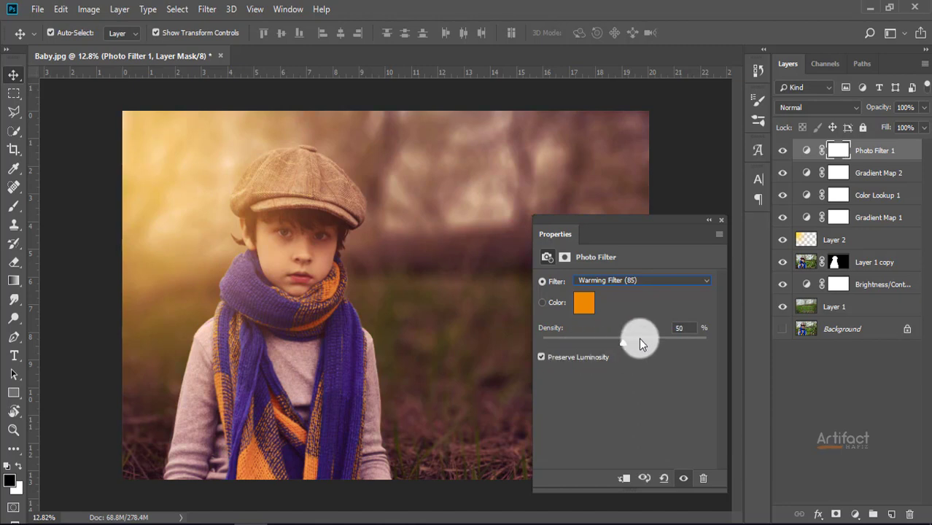
{"action": "left_click", "coordinate": [721, 218]}
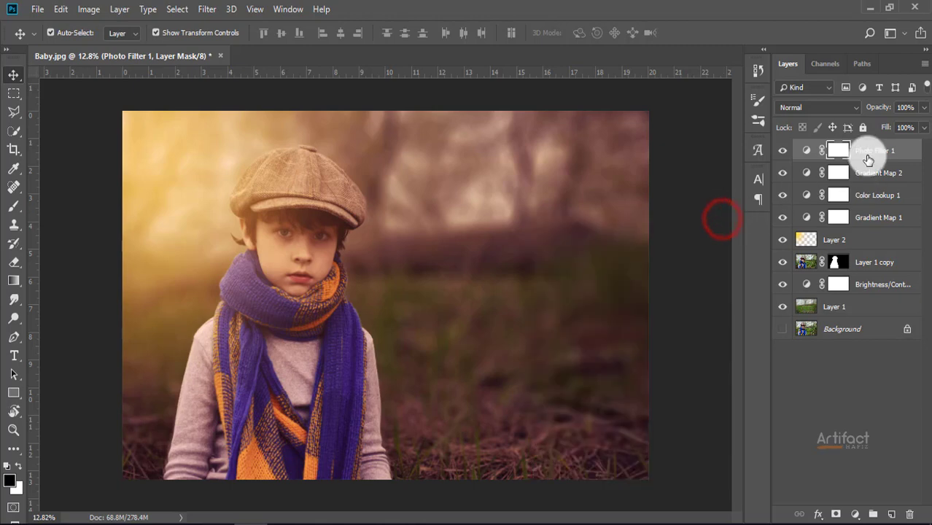
Create a new empty layer above the Photo Filter 1 adjustment
{"action": "left_click", "coordinate": [868, 152]}
{"action": "scroll", "coordinate": [334, 338], "scroll_direction": "up", "scroll_amount": 2}
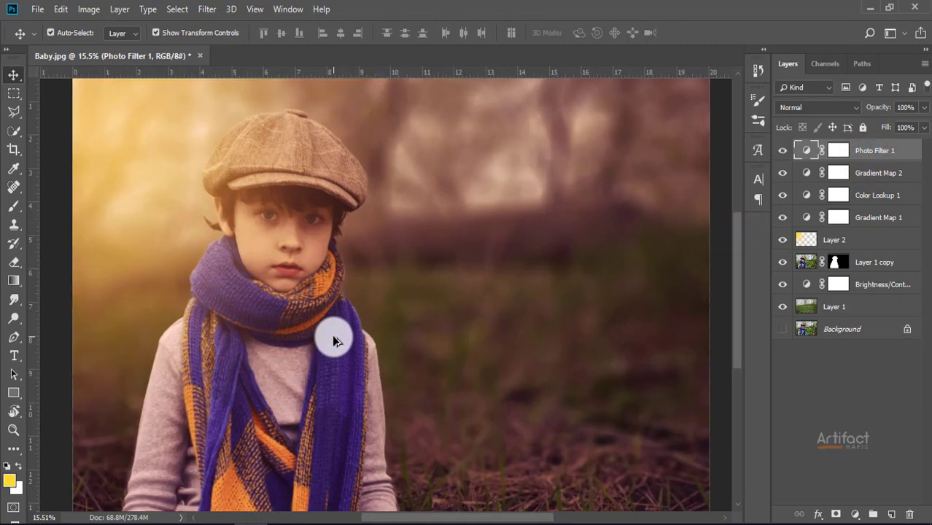
{"action": "scroll", "coordinate": [334, 338], "scroll_direction": "down", "scroll_amount": 2}
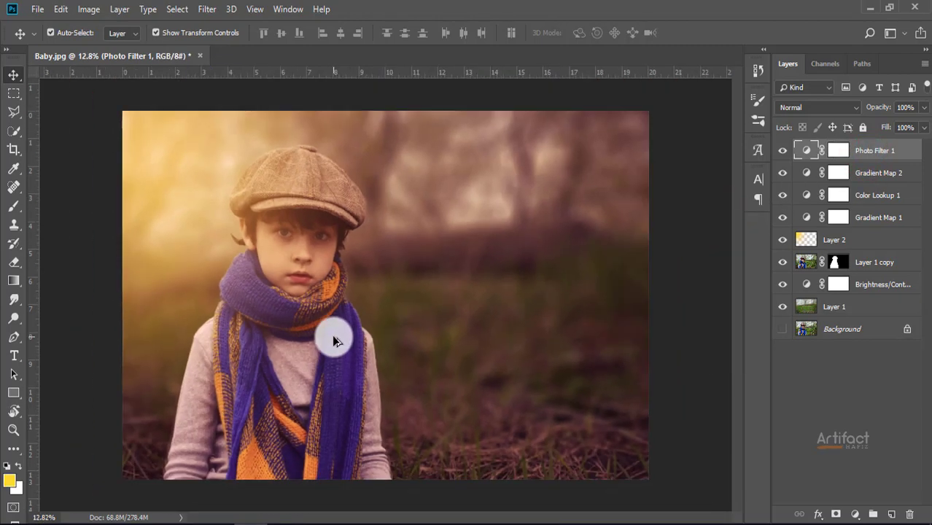
{"action": "left_click", "coordinate": [891, 515]}
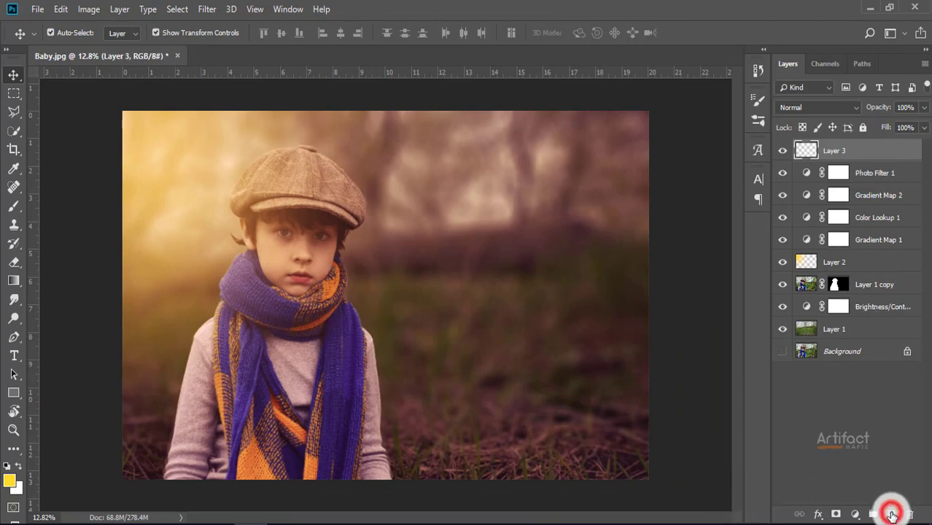
Paint the whole canvas of Layer 3 black (000000) with the soft 2700 px Brush
{"action": "left_click", "coordinate": [13, 207]}
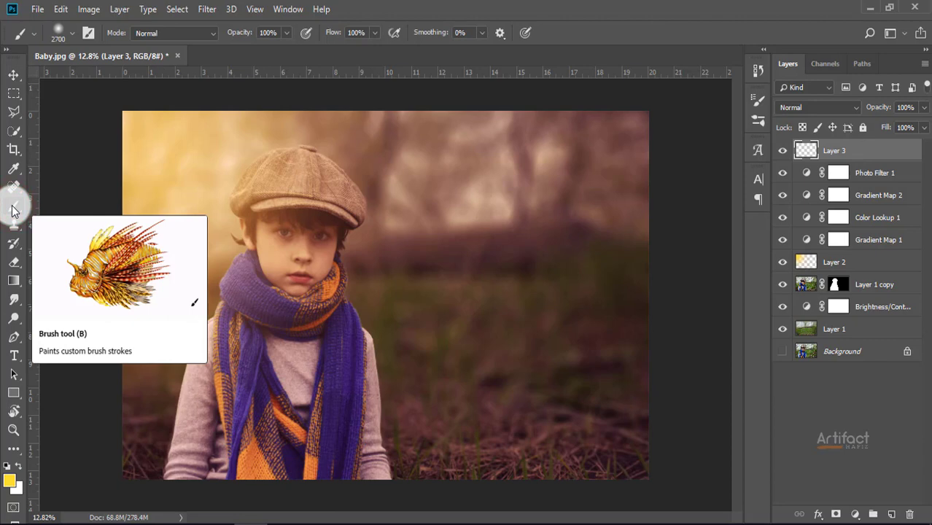
{"action": "left_click", "coordinate": [4, 483]}
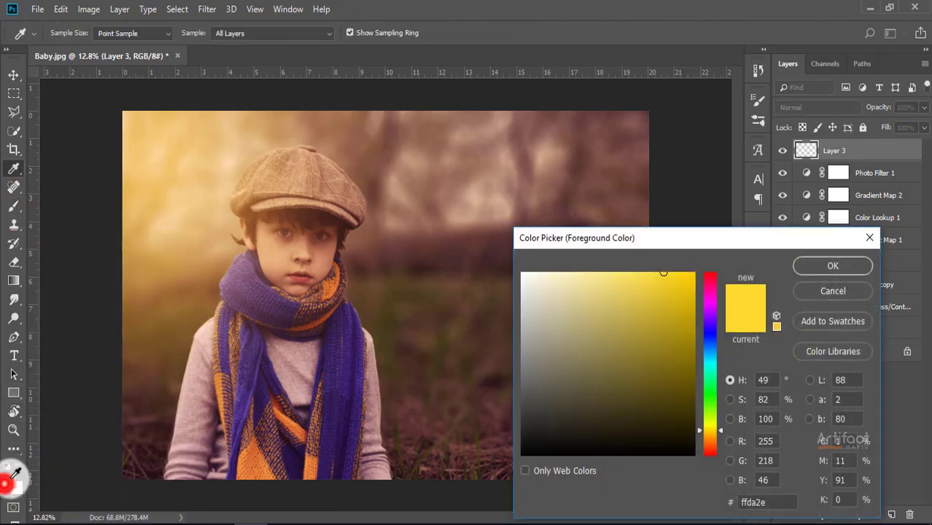
{"action": "left_click_drag", "start_coordinate": [574, 337], "coordinate": [522, 461]}
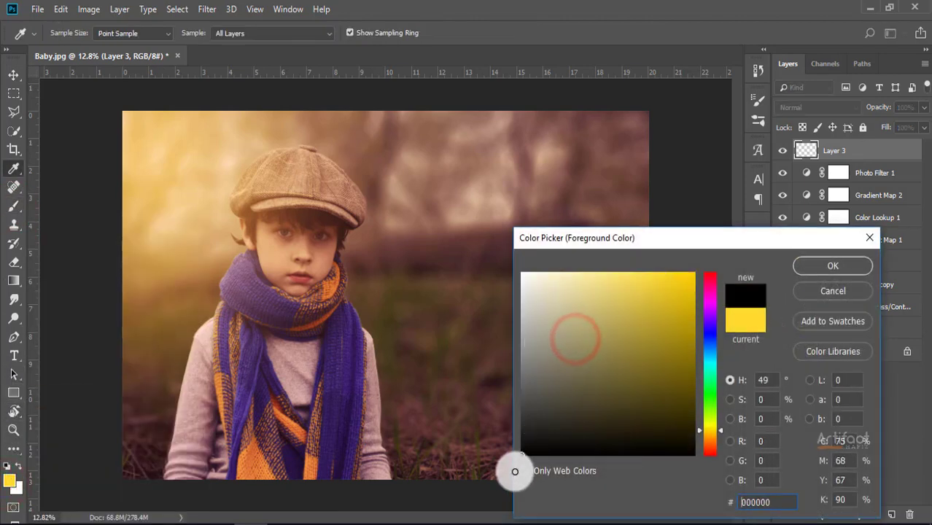
{"action": "left_click", "coordinate": [801, 267]}
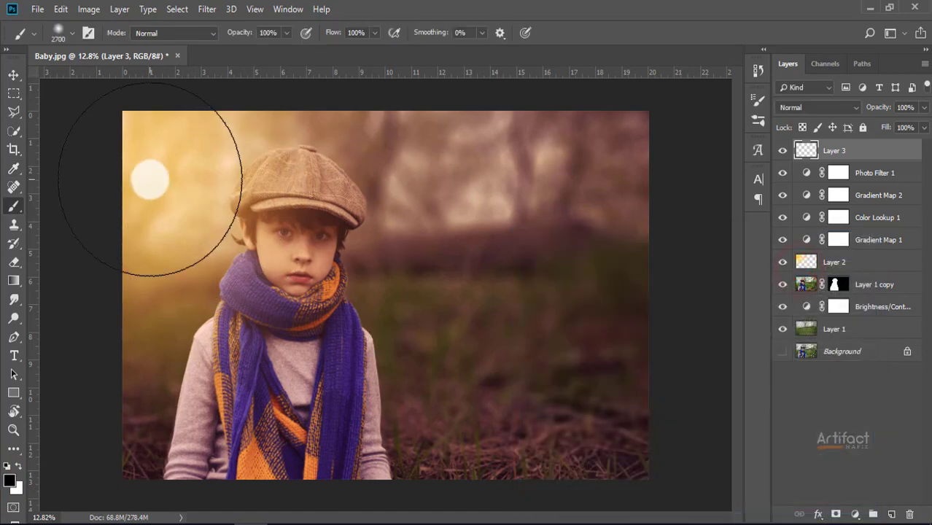
{"action": "mouse_move", "coordinate": [146, 162]}
{"action": "left_mouse_down"}
{"action": "mouse_move", "coordinate": [451, 149]}
{"action": "mouse_move", "coordinate": [649, 175]}
{"action": "mouse_move", "coordinate": [646, 219]}
{"action": "left_mouse_up"}
{"action": "mouse_move", "coordinate": [622, 468]}
{"action": "left_mouse_down"}
{"action": "mouse_move", "coordinate": [135, 493]}
{"action": "mouse_move", "coordinate": [134, 167]}
{"action": "mouse_move", "coordinate": [168, 137]}
{"action": "mouse_move", "coordinate": [146, 190]}
{"action": "left_mouse_up"}
{"action": "mouse_move", "coordinate": [577, 302]}
{"action": "left_mouse_down"}
{"action": "mouse_move", "coordinate": [595, 275]}
{"action": "mouse_move", "coordinate": [222, 329]}
{"action": "mouse_move", "coordinate": [427, 337]}
{"action": "mouse_move", "coordinate": [218, 338]}
{"action": "mouse_move", "coordinate": [401, 408]}
{"action": "mouse_move", "coordinate": [608, 164]}
{"action": "mouse_move", "coordinate": [137, 441]}
{"action": "mouse_move", "coordinate": [159, 124]}
{"action": "mouse_move", "coordinate": [639, 439]}
{"action": "mouse_move", "coordinate": [152, 402]}
{"action": "mouse_move", "coordinate": [117, 173]}
{"action": "left_mouse_up"}
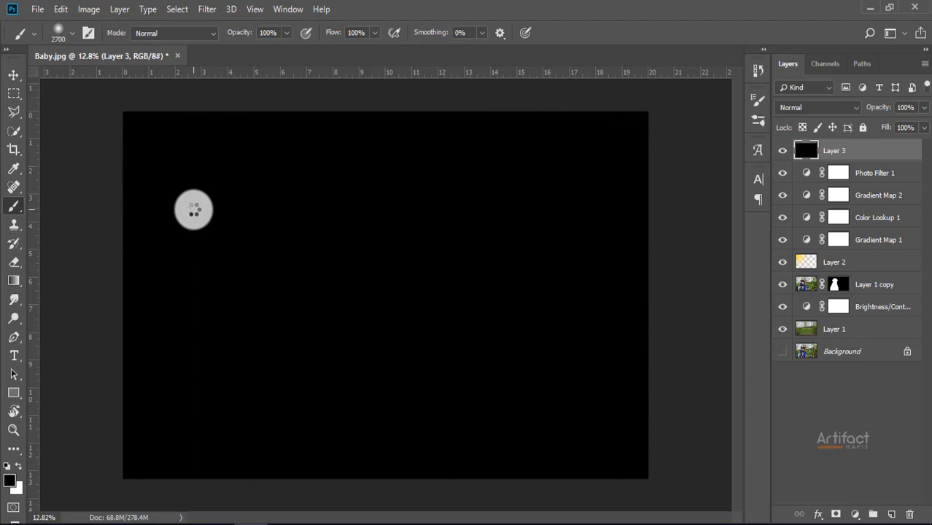
Add a layer mask to Layer 3 and paint a single soft 3000 px black dab on it over the boy's face
{"action": "left_click", "coordinate": [12, 75]}
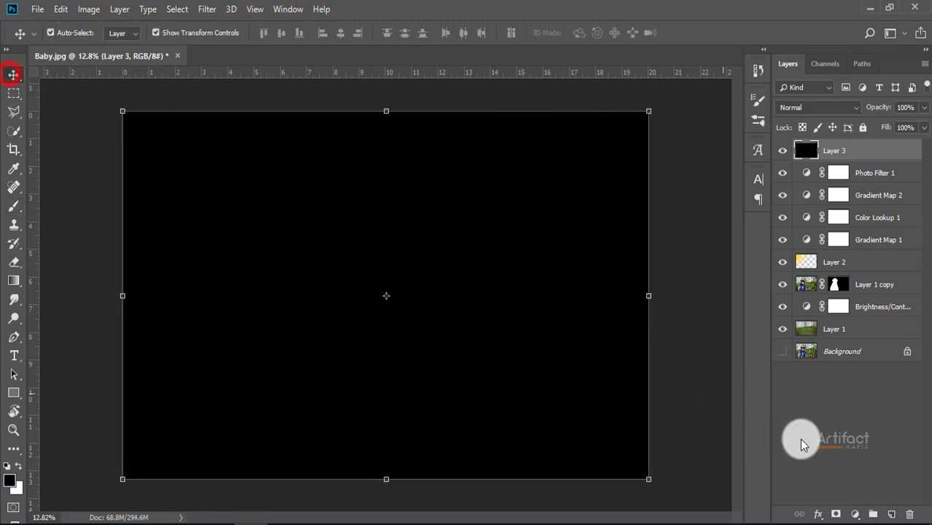
{"action": "left_click", "coordinate": [835, 515]}
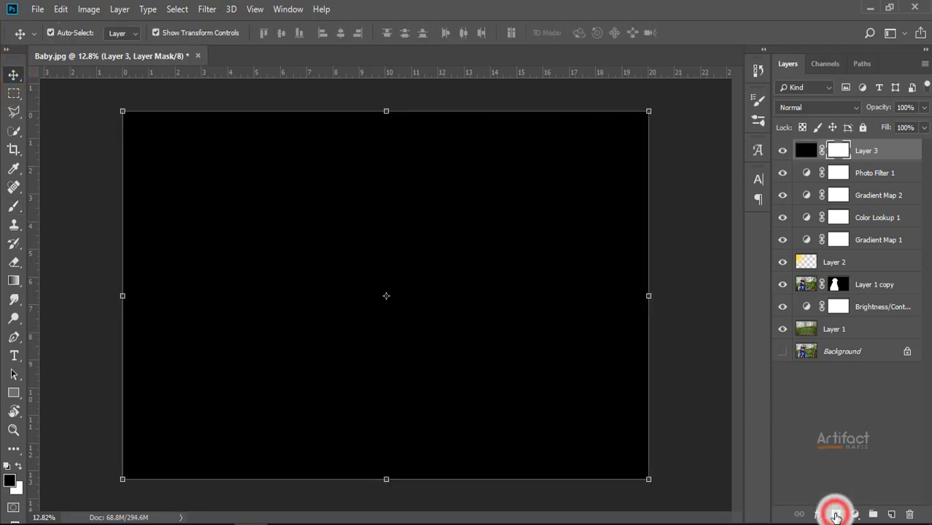
{"action": "left_click", "coordinate": [14, 206]}
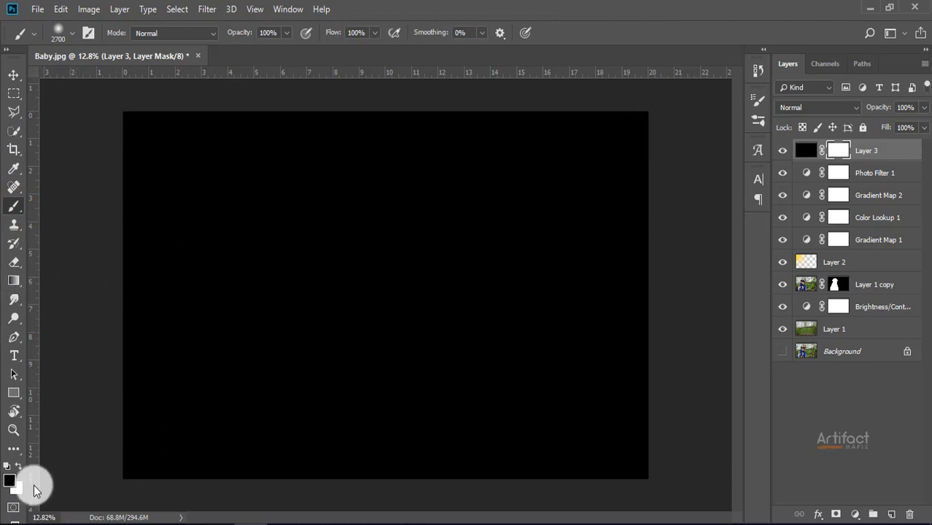
{"action": "key", "text": "x"}
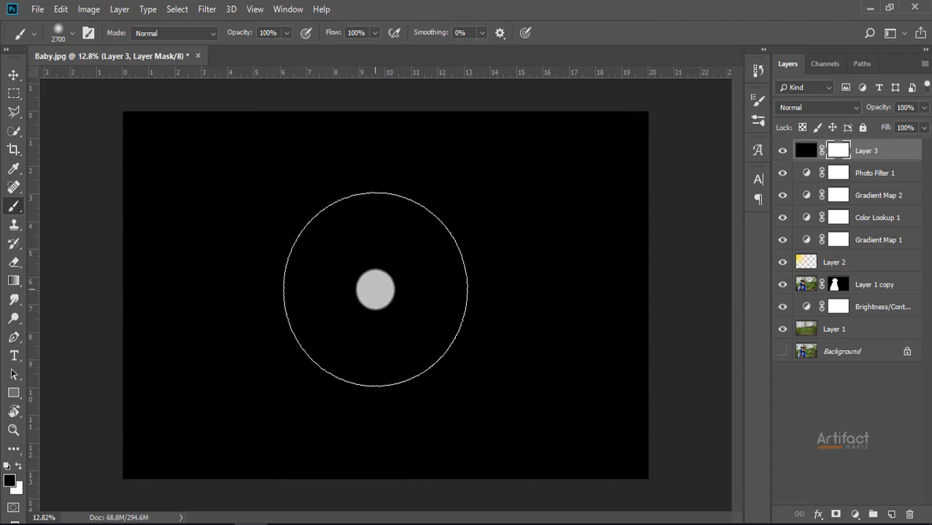
{"action": "key", "text": "bracketright"}
{"action": "key", "text": "bracketright"}
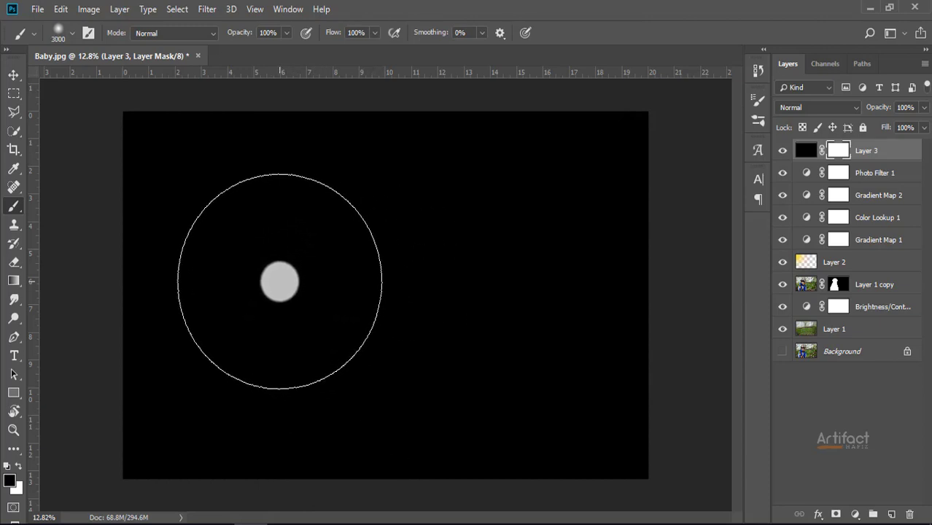
{"action": "left_click", "coordinate": [280, 281]}
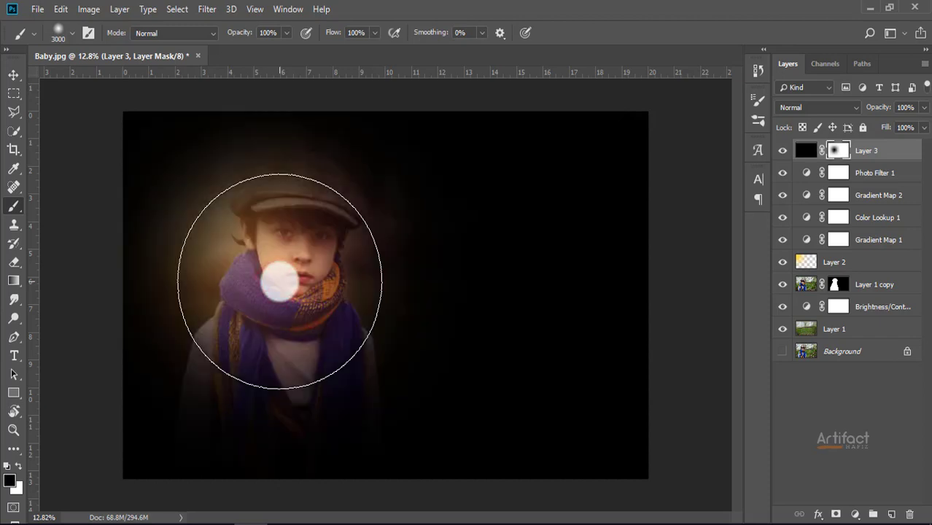
Free-transform Layer 3 together with its mask, scaling it up to about 468% so the soft opening spreads over the boy
{"action": "left_click", "coordinate": [13, 74]}
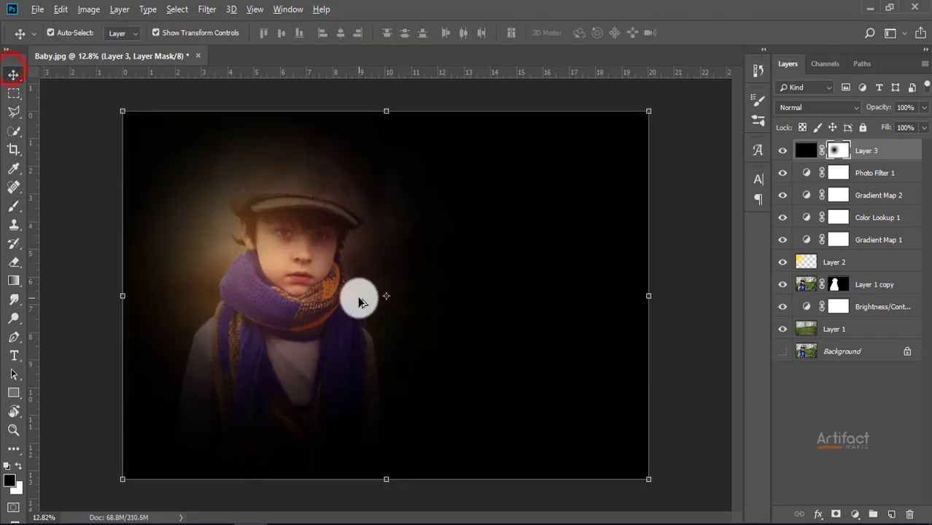
{"action": "scroll", "coordinate": [358, 300], "scroll_direction": "down", "scroll_amount": 3}
{"action": "left_click_drag", "start_coordinate": [474, 357], "coordinate": [516, 326]}
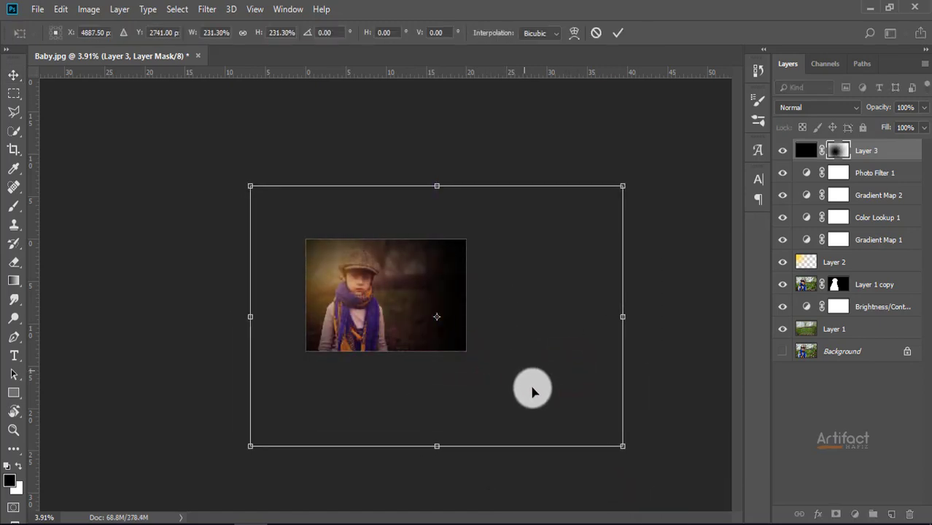
{"action": "left_click_drag", "start_coordinate": [617, 442], "coordinate": [588, 415]}
{"action": "key", "text": "ctrl+plus"}
{"action": "key", "text": "ctrl+plus"}
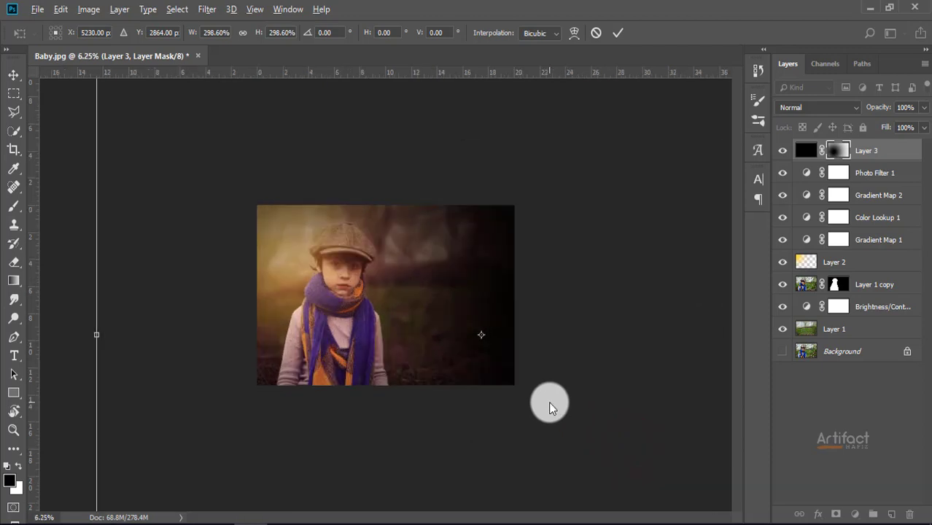
{"action": "key", "text": "ctrl+minus"}
{"action": "key", "text": "ctrl+minus"}
{"action": "key", "text": "ctrl+minus"}
{"action": "left_click_drag", "start_coordinate": [521, 391], "coordinate": [649, 481]}
{"action": "left_click_drag", "start_coordinate": [593, 436], "coordinate": [547, 405]}
{"action": "key", "text": "ctrl+plus"}
{"action": "key", "text": "ctrl+plus"}
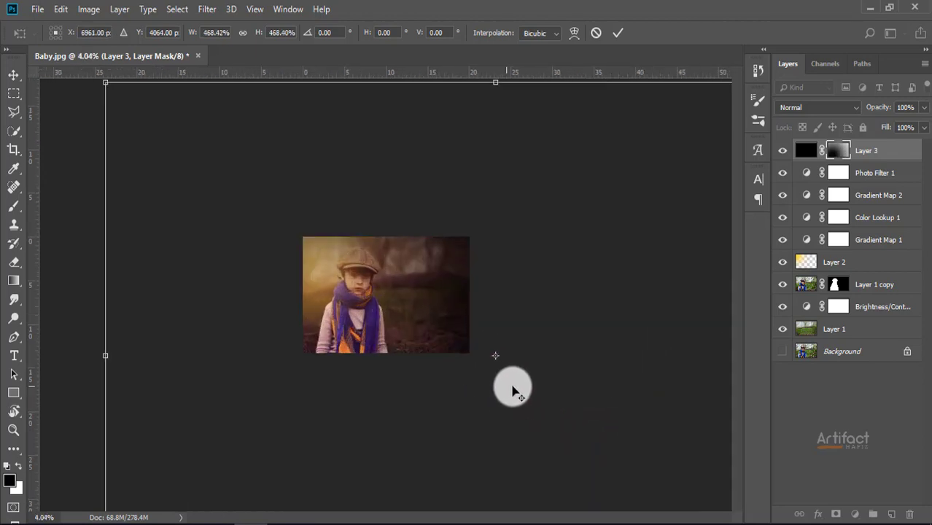
Move the enlarged Layer 3 to about X 6394 px, Y 3373 px, and apply the transform
{"action": "left_click_drag", "start_coordinate": [605, 417], "coordinate": [584, 398]}
{"action": "key", "text": "ctrl+plus"}
{"action": "key", "text": "ctrl+plus"}
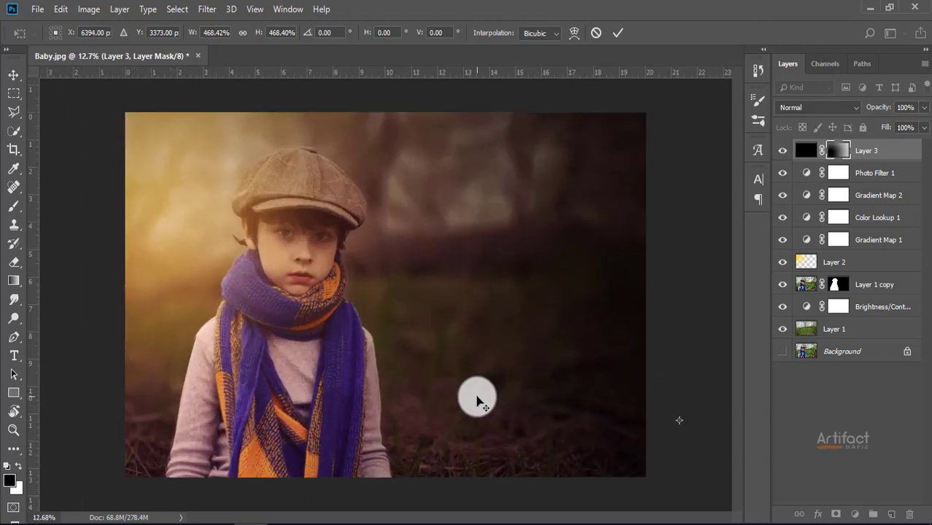
{"action": "left_click", "coordinate": [618, 33]}
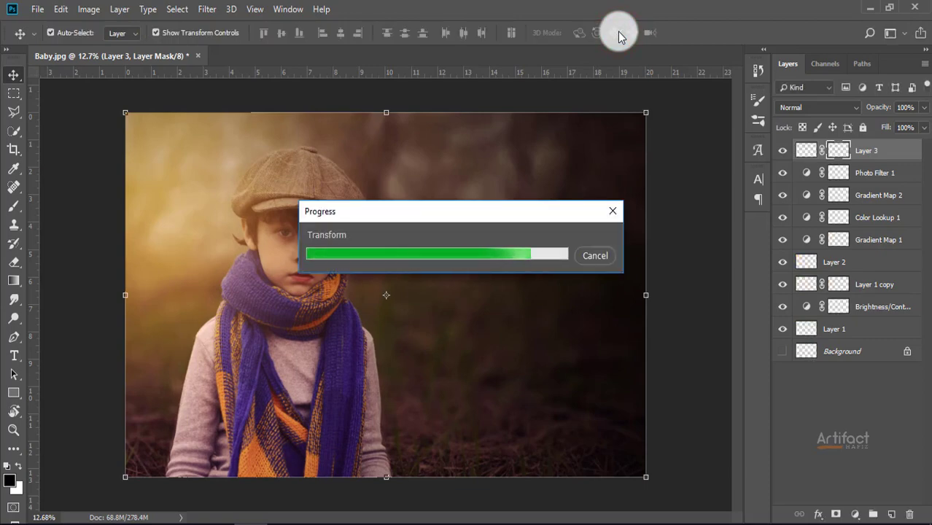
Compare the image with and without Layer 3, and set the layer's opacity to 75%
{"action": "left_click", "coordinate": [783, 150]}
{"action": "left_click", "coordinate": [783, 150]}
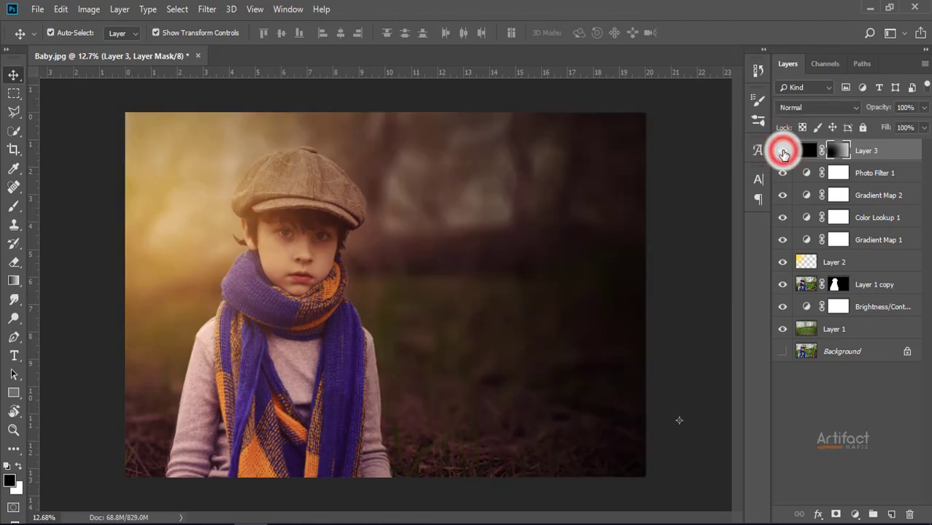
{"action": "left_click", "coordinate": [878, 151]}
{"action": "left_click", "coordinate": [925, 107]}
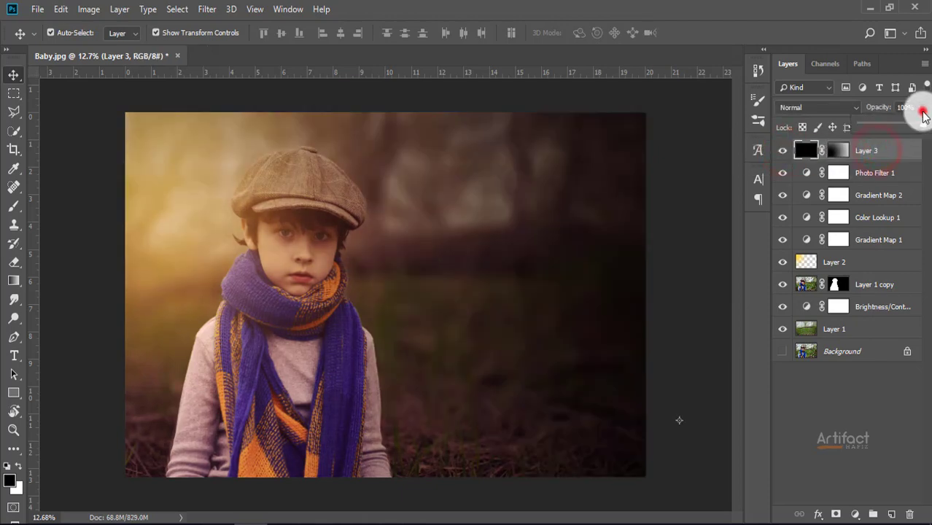
{"action": "left_click_drag", "start_coordinate": [922, 123], "coordinate": [910, 136]}
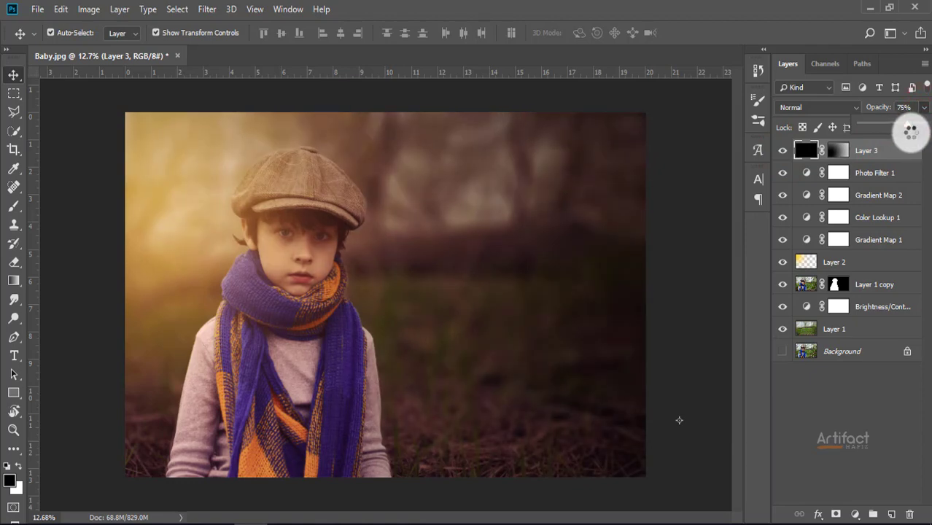
Add an Exposure adjustment above Layer 3 with Offset set to +0.0167
{"action": "left_click", "coordinate": [882, 151]}
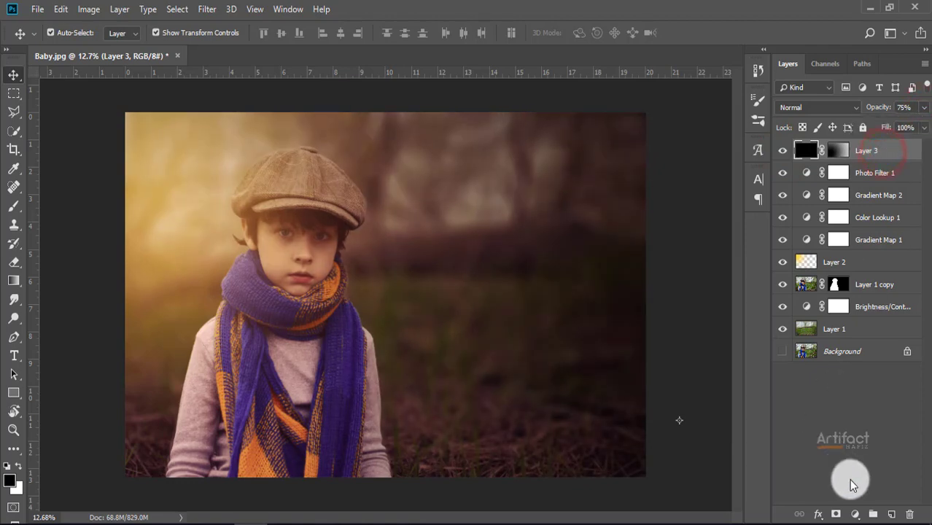
{"action": "left_click", "coordinate": [855, 514]}
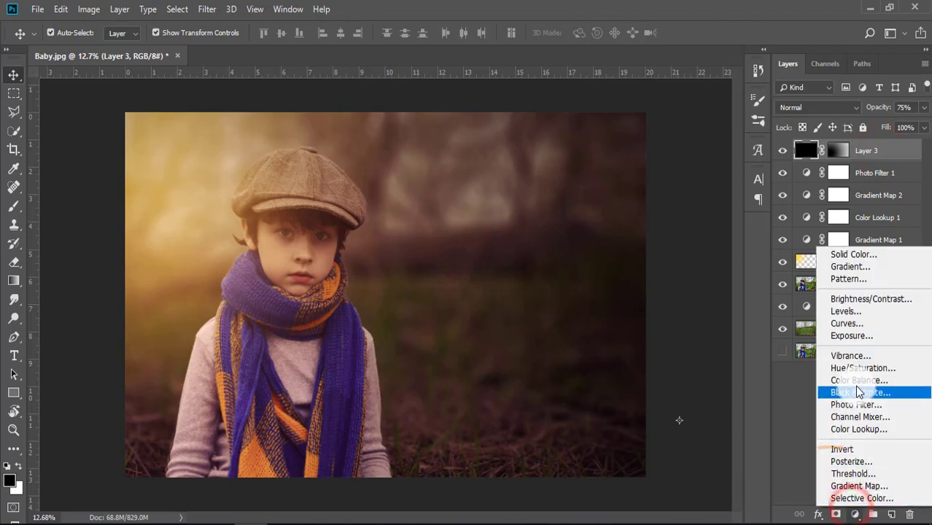
{"action": "left_click", "coordinate": [863, 335]}
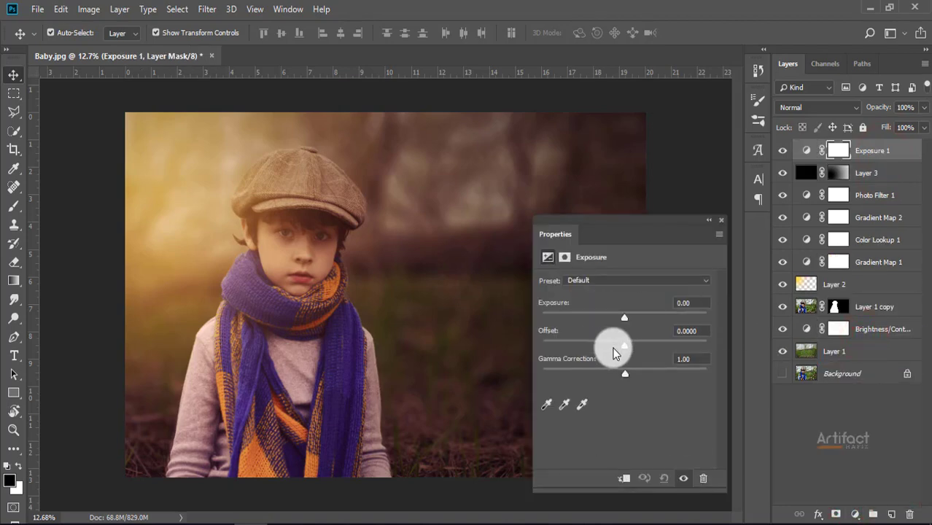
{"action": "left_click_drag", "start_coordinate": [622, 350], "coordinate": [630, 352]}
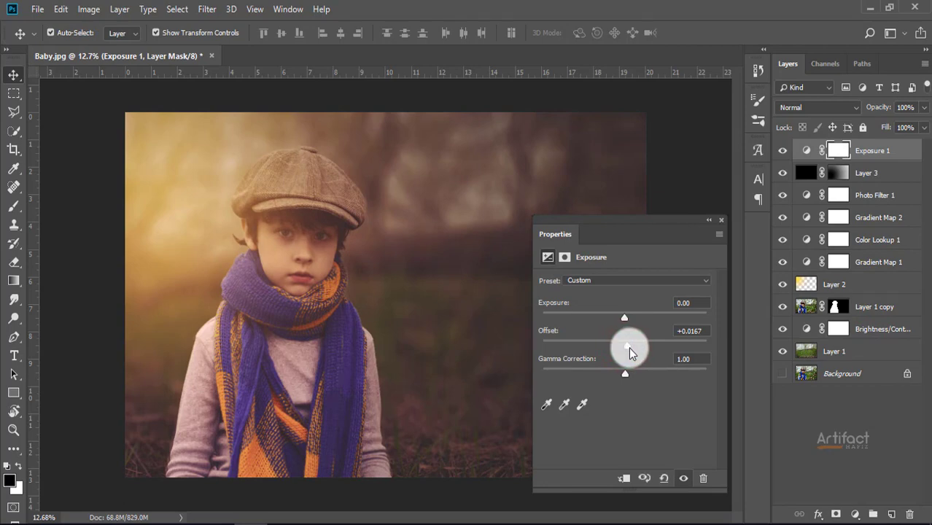
{"action": "left_click", "coordinate": [721, 219]}
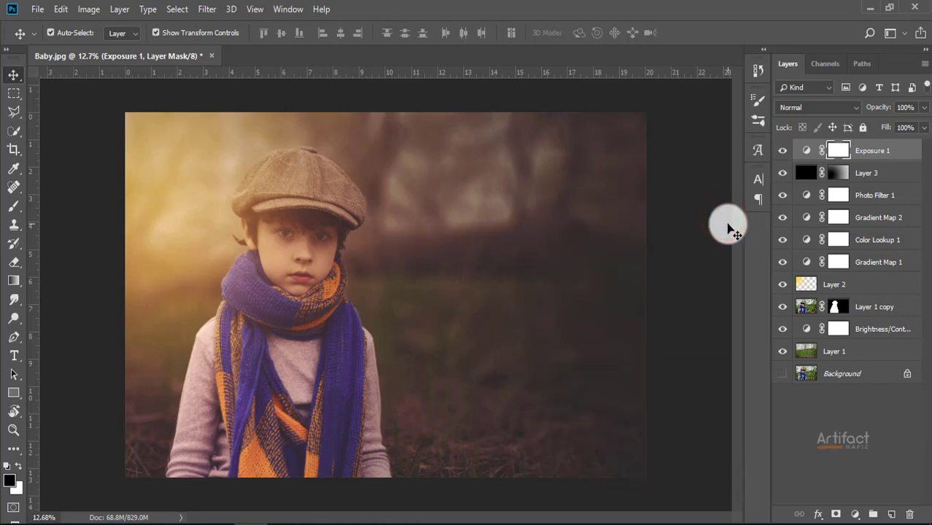
Stamp all visible layers into a new merged layer above Exposure 1 and open the Camera Raw Filter on it
{"action": "key", "text": "ctrl+alt"}
{"action": "key", "text": "ctrl+alt+shift+e"}
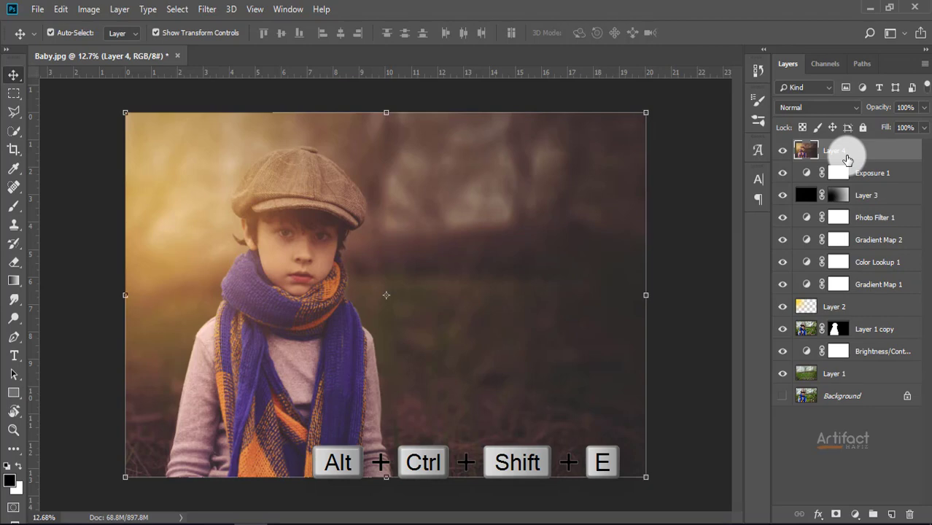
{"action": "left_click", "coordinate": [207, 9]}
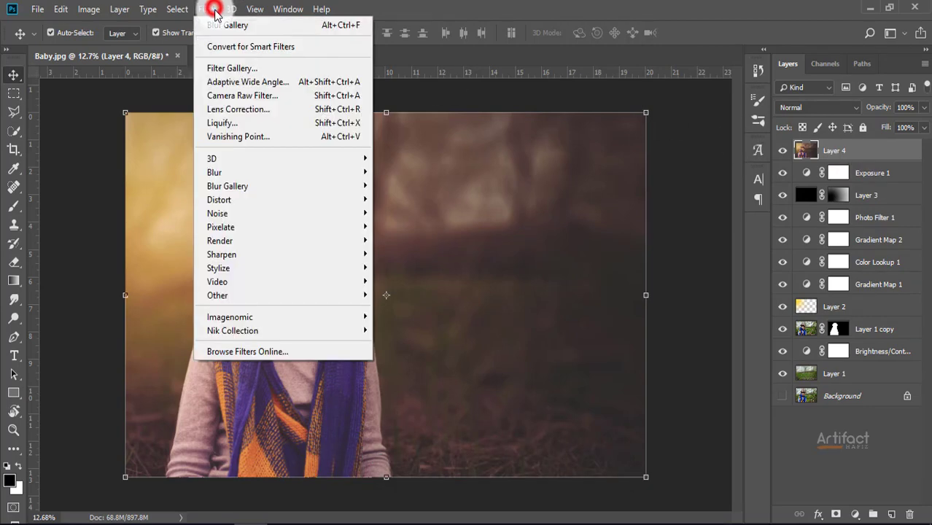
{"action": "left_click", "coordinate": [246, 95]}
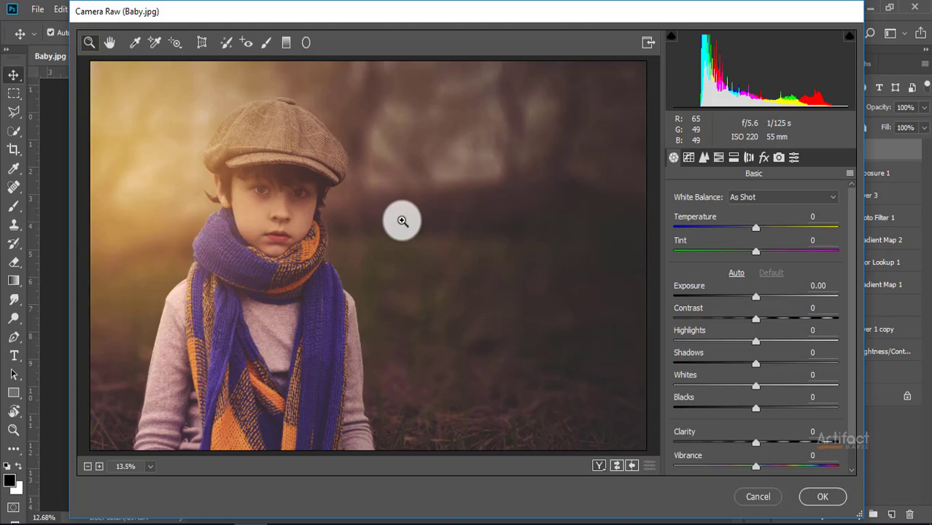
Set Contrast to +28, Clarity to +3, Highlights to -69 and Exposure to +0.70 in Camera Raw, and apply the filter
{"action": "left_click", "coordinate": [756, 320]}
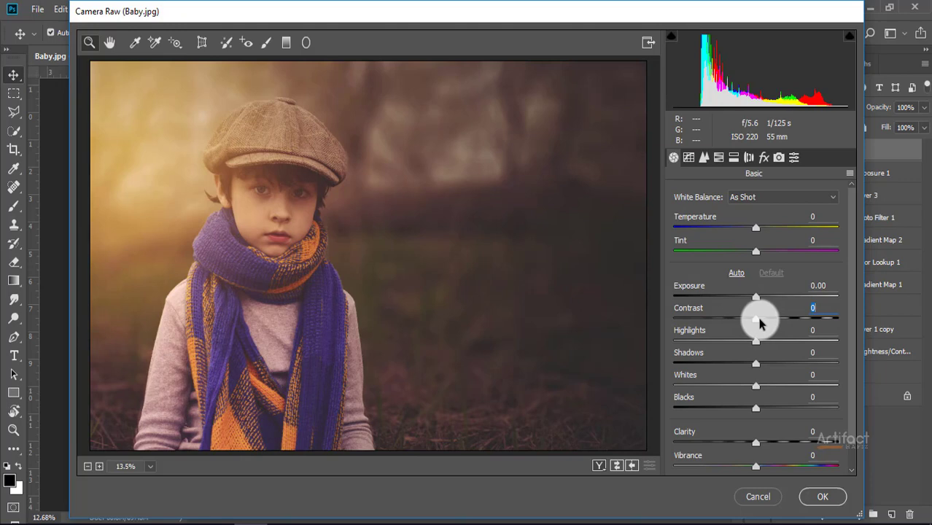
{"action": "left_click_drag", "start_coordinate": [760, 323], "coordinate": [782, 347]}
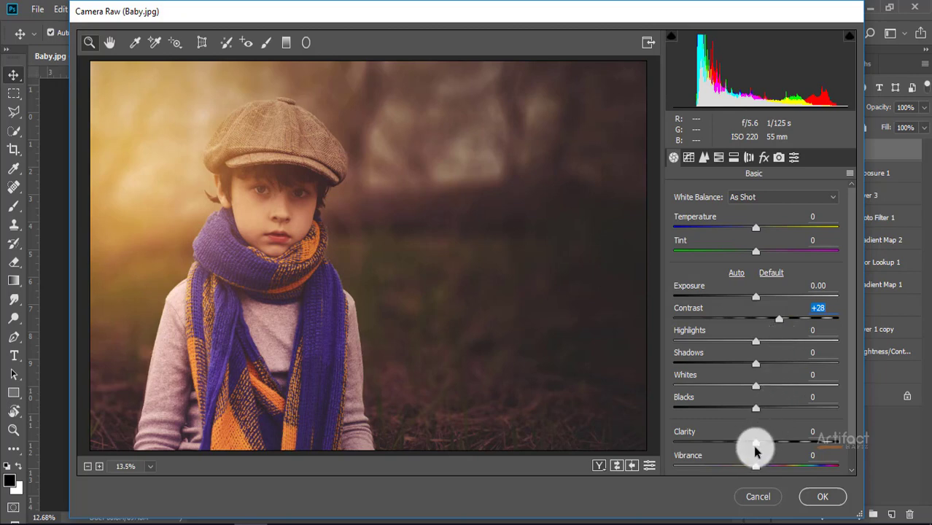
{"action": "mouse_move", "coordinate": [756, 445]}
{"action": "left_mouse_down"}
{"action": "mouse_move", "coordinate": [775, 445]}
{"action": "mouse_move", "coordinate": [758, 458]}
{"action": "left_mouse_up"}
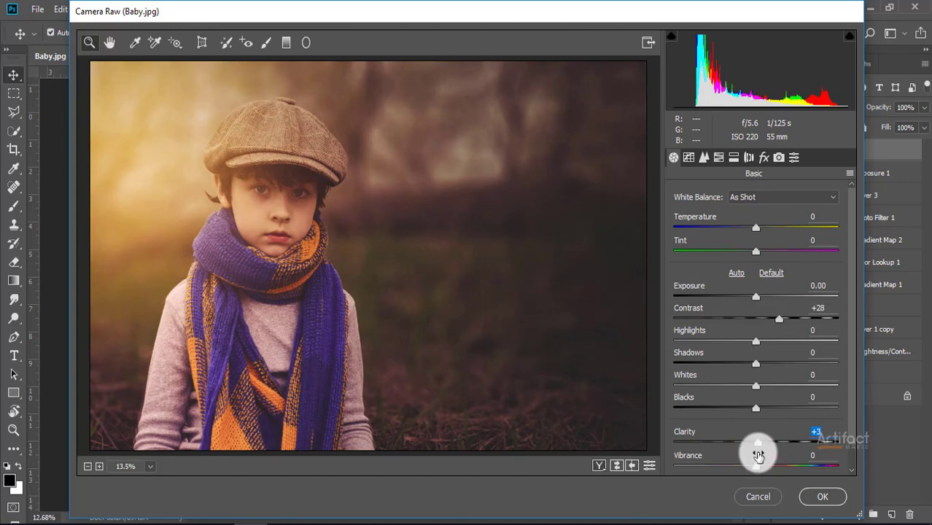
{"action": "left_click_drag", "start_coordinate": [756, 341], "coordinate": [702, 343]}
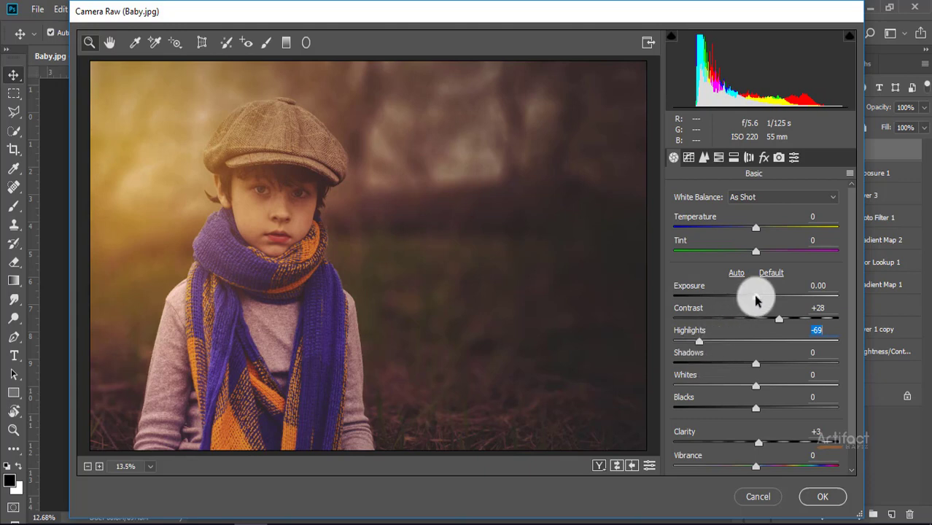
{"action": "left_click_drag", "start_coordinate": [756, 299], "coordinate": [768, 298]}
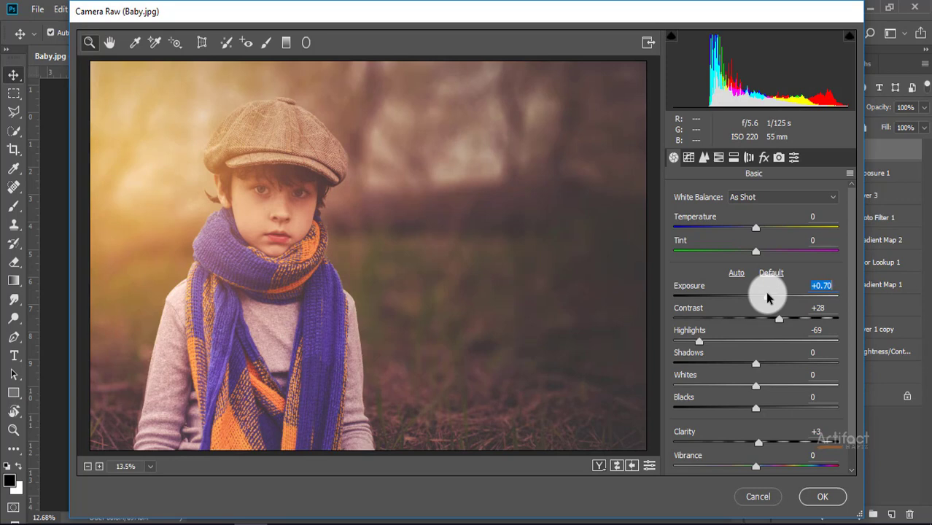
{"action": "left_click", "coordinate": [822, 496]}
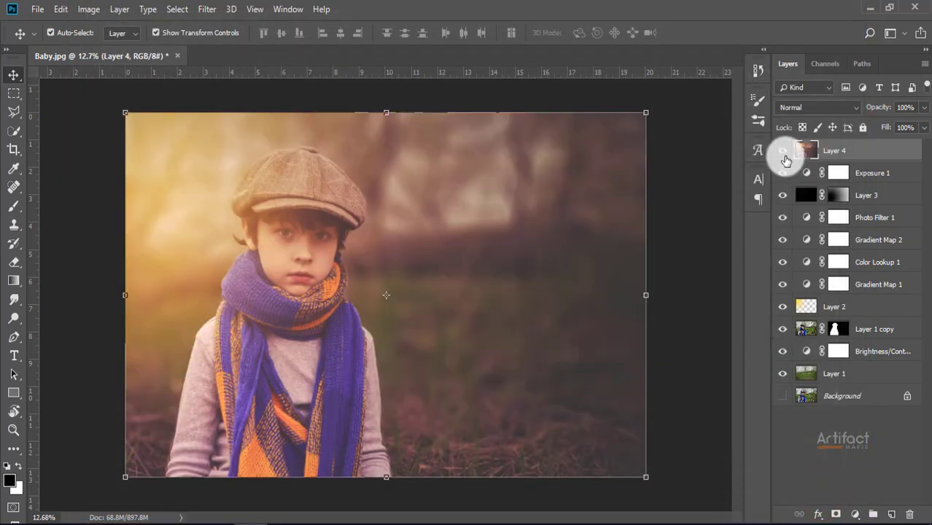
Compare the image with and without the Camera Raw graded Layer 4, checking the boy and background up close and in full view
{"action": "left_click", "coordinate": [782, 151]}
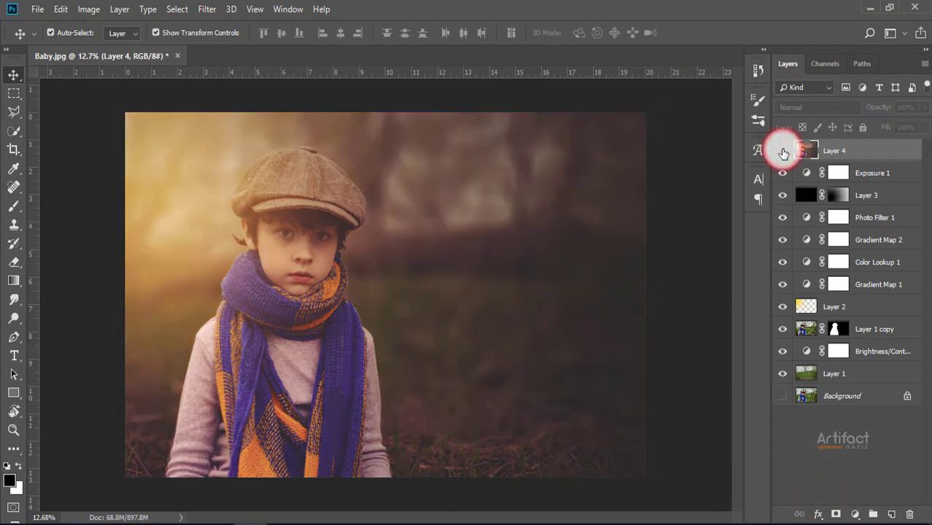
{"action": "left_click", "coordinate": [782, 151]}
{"action": "scroll", "coordinate": [354, 284], "scroll_direction": "up", "scroll_amount": 3}
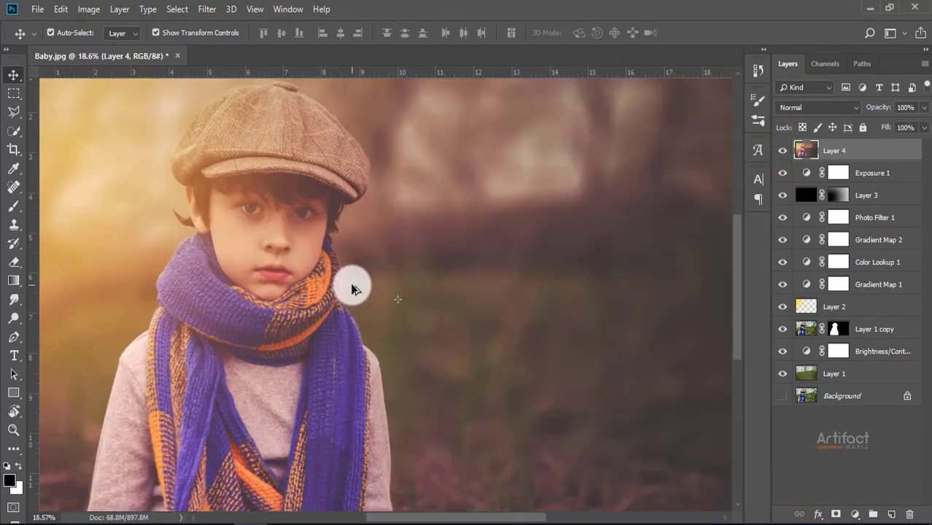
{"action": "scroll", "coordinate": [354, 285], "scroll_direction": "down", "scroll_amount": 5}
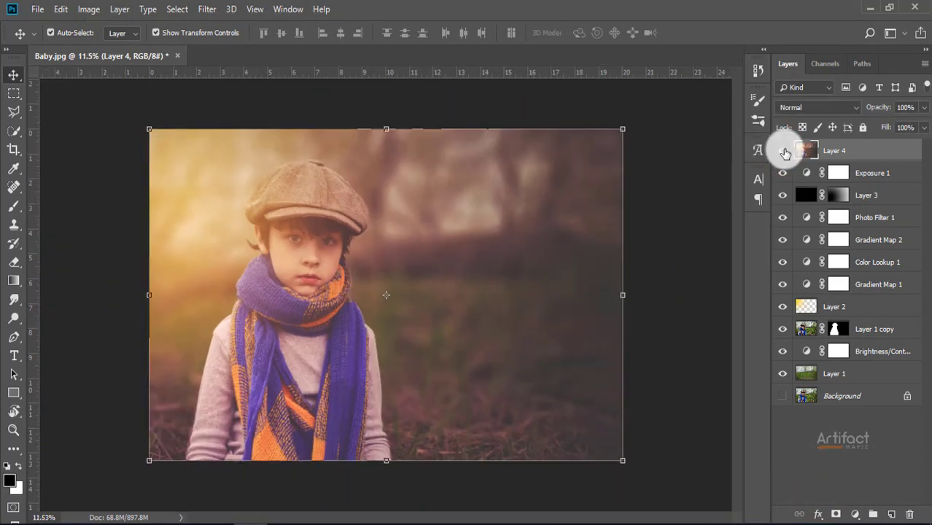
{"action": "scroll", "coordinate": [714, 177], "scroll_direction": "up", "scroll_amount": 1}
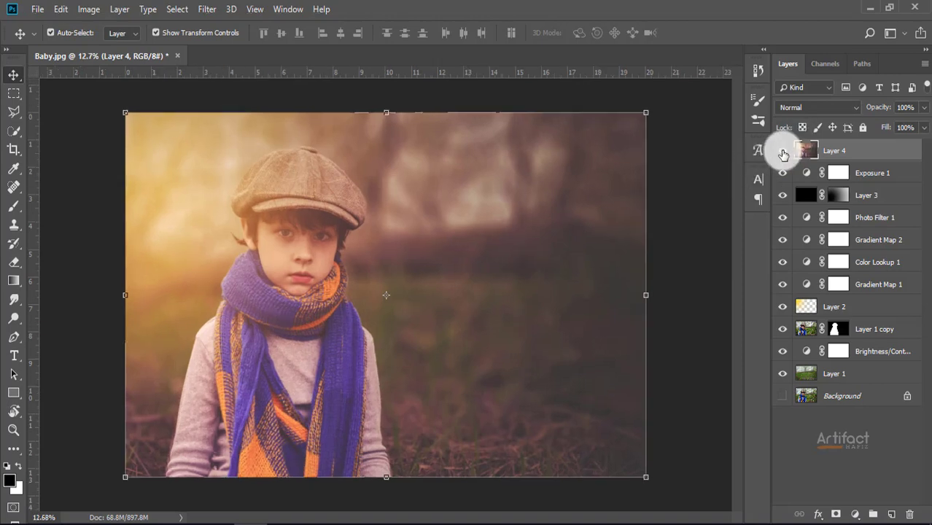
{"action": "left_click", "coordinate": [782, 151]}
{"action": "left_click", "coordinate": [782, 151]}
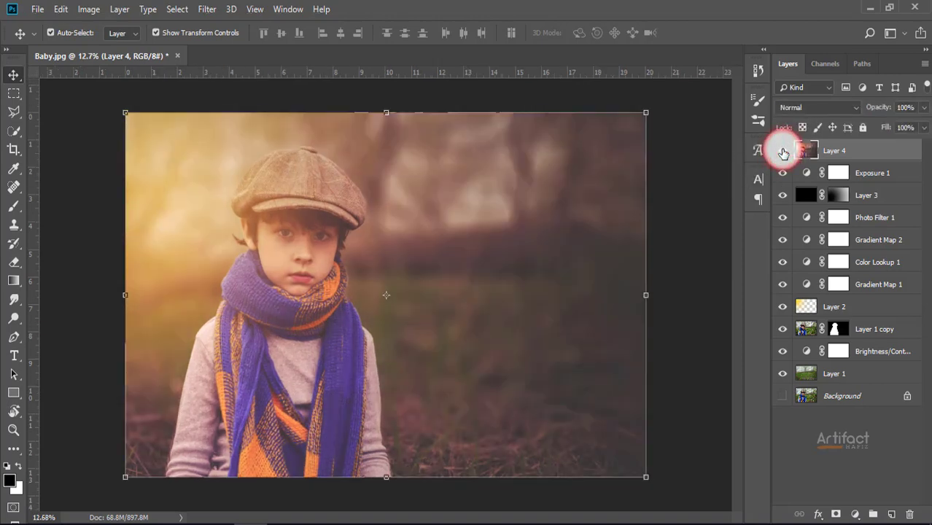
{"action": "left_click", "coordinate": [783, 151]}
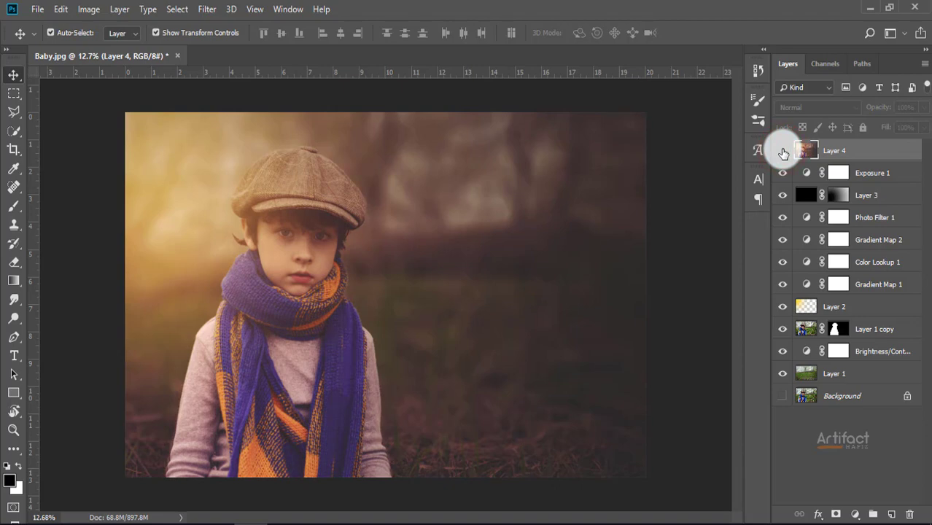
{"action": "left_click", "coordinate": [783, 151]}
{"action": "left_click", "coordinate": [782, 151]}
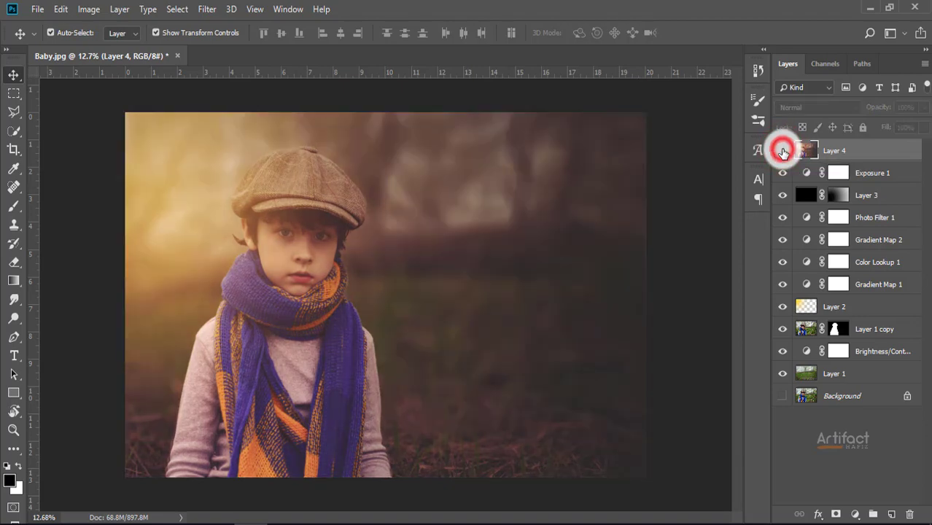
{"action": "left_click", "coordinate": [783, 151]}
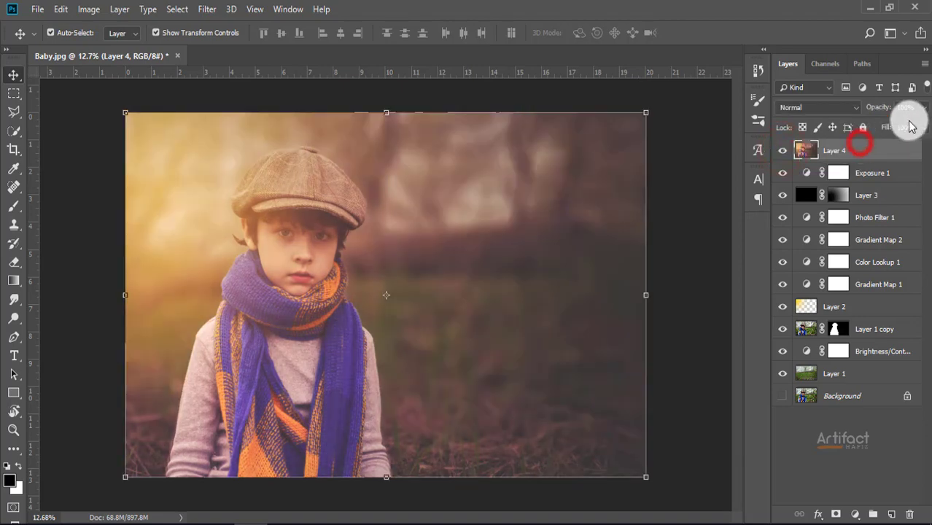
Set Layer 4's opacity to 64% and compare the image with the layer hidden and shown
{"action": "left_click_drag", "start_coordinate": [923, 107], "coordinate": [902, 141]}
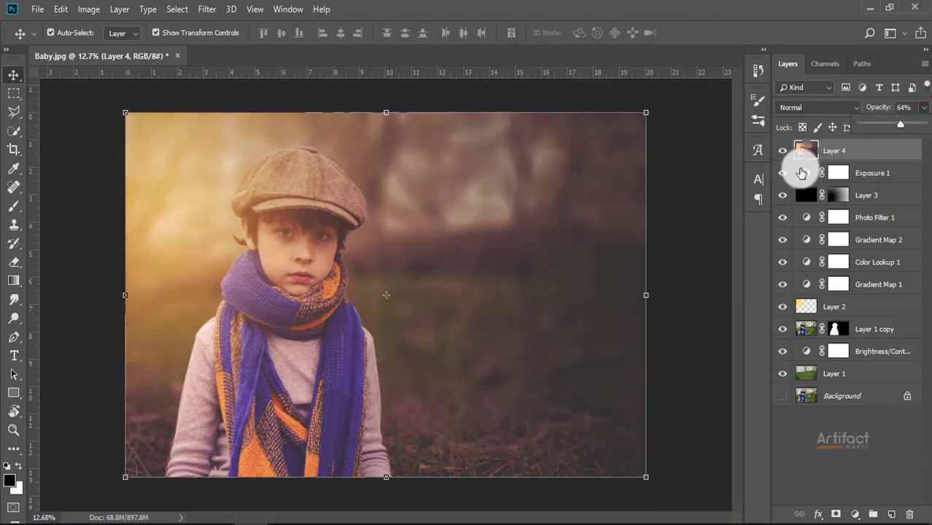
{"action": "left_click", "coordinate": [785, 156]}
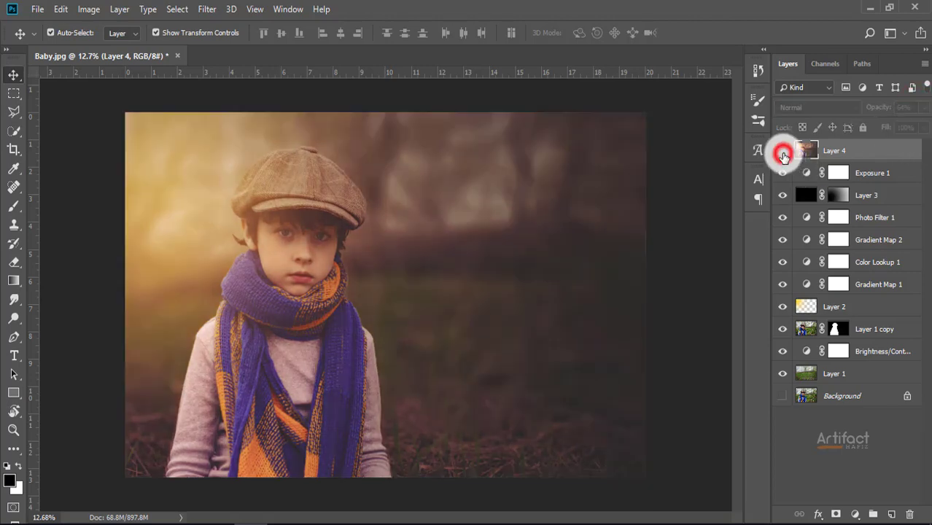
{"action": "left_click", "coordinate": [784, 156]}
Inspect the finished portrait, show only the original Background layer for a before-and-after comparison, and restore the visibility of the edited layers
{"action": "scroll", "coordinate": [255, 300], "scroll_direction": "down", "scroll_amount": 3}
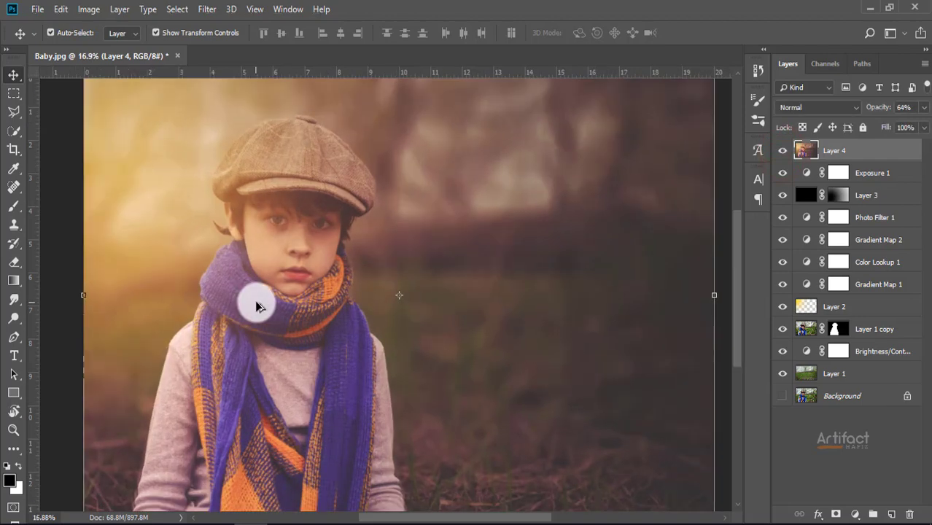
{"action": "scroll", "coordinate": [263, 305], "scroll_direction": "down", "scroll_amount": 2}
{"action": "scroll", "coordinate": [385, 312], "scroll_direction": "up", "scroll_amount": 5}
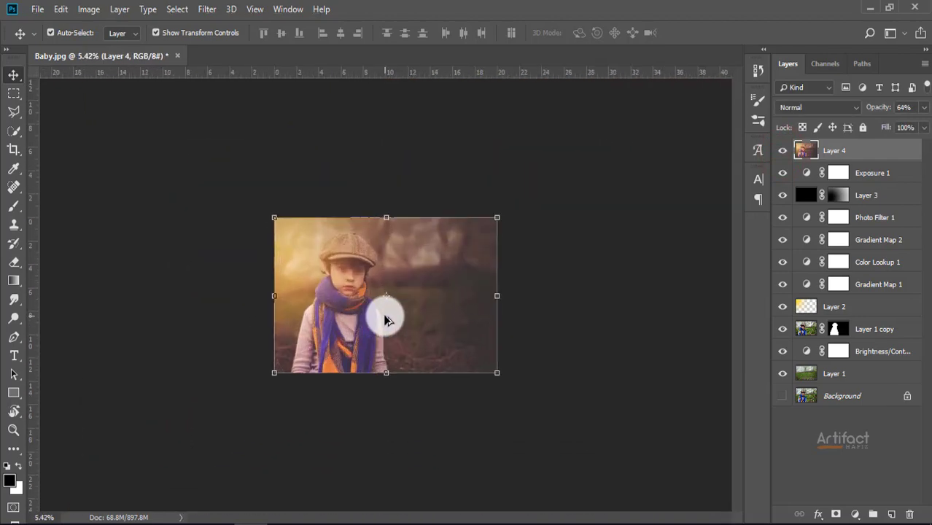
{"action": "scroll", "coordinate": [386, 321], "scroll_direction": "up", "scroll_amount": 1}
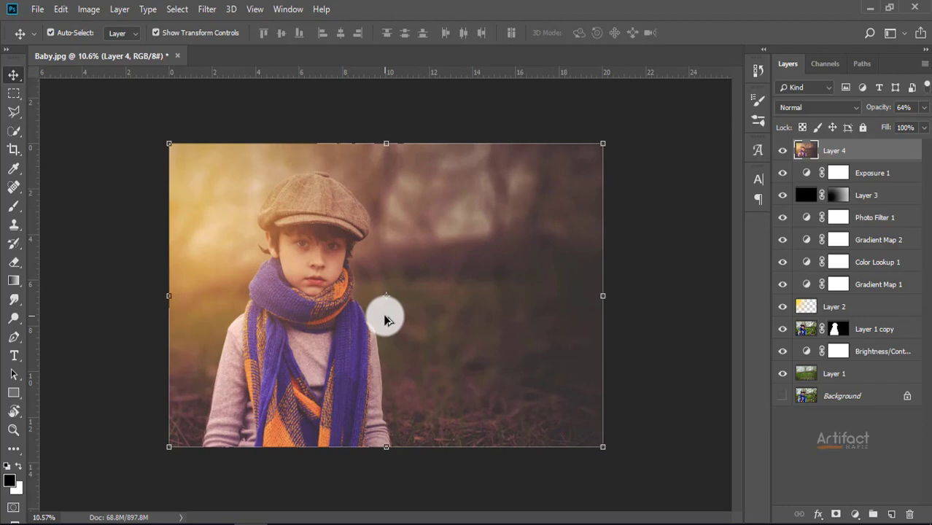
{"action": "scroll", "coordinate": [385, 319], "scroll_direction": "up", "scroll_amount": 1}
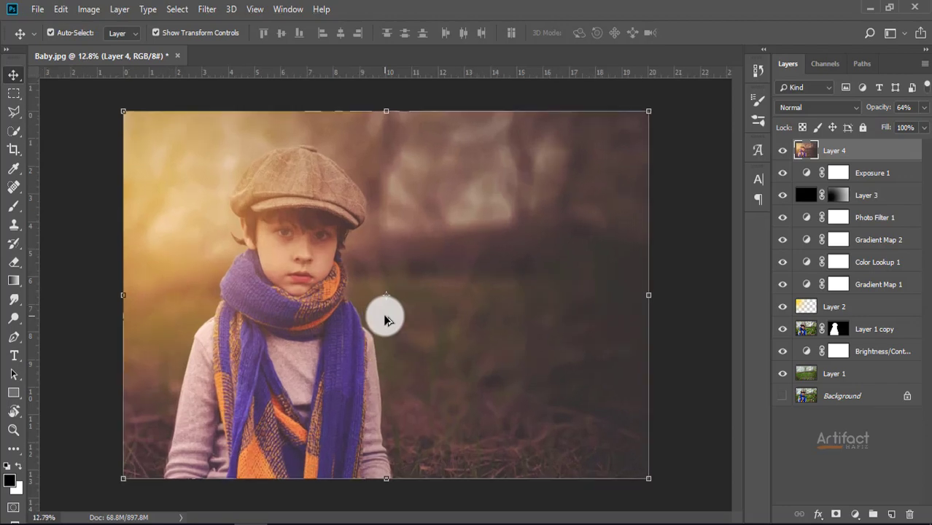
{"action": "left_click", "coordinate": [784, 396], "text": "alt"}
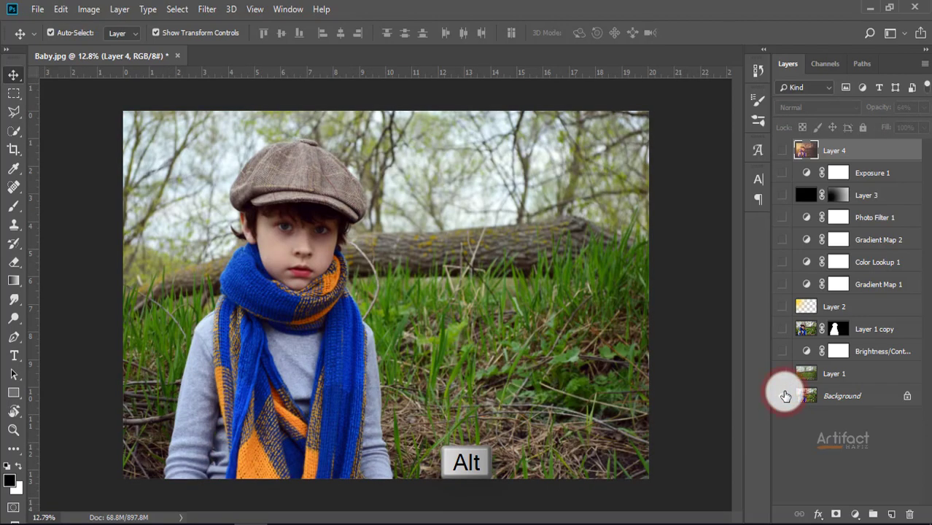
{"action": "left_click", "coordinate": [784, 396], "text": "alt"}
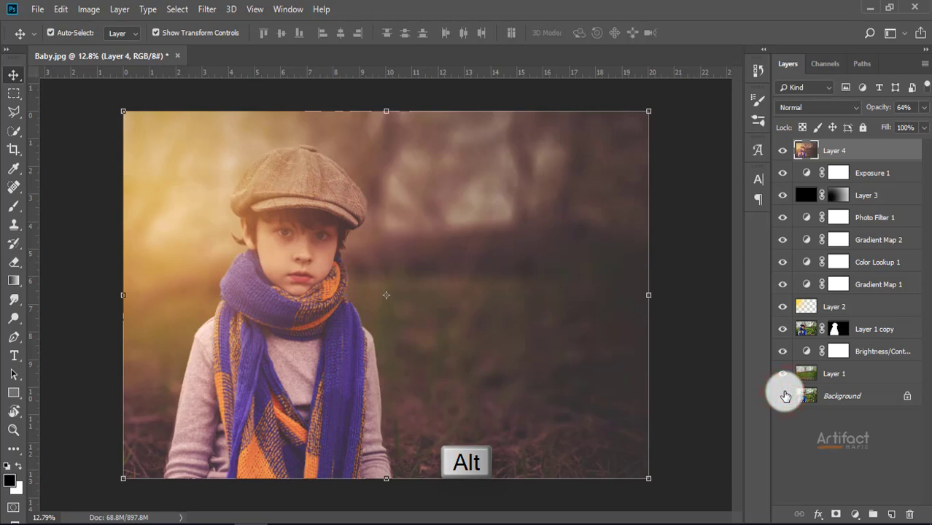